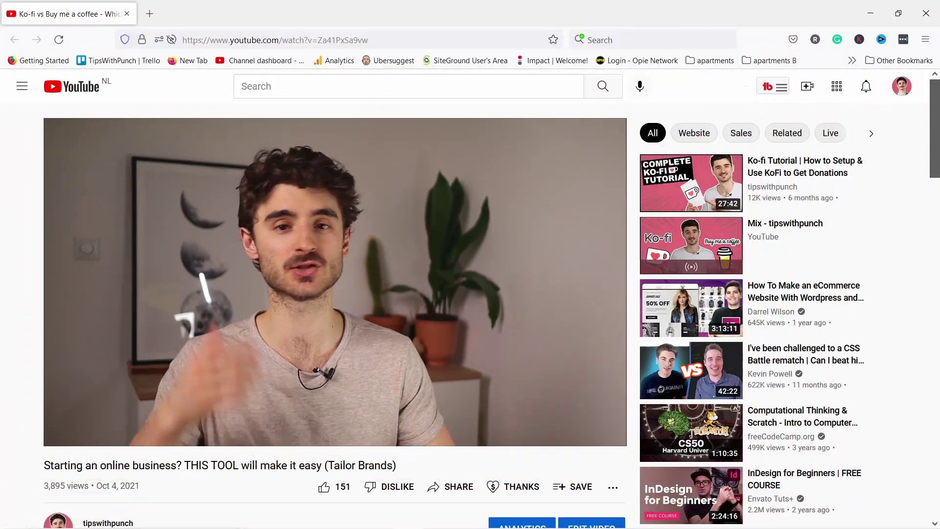
# Open the Tailor Brands site from the video description's link in a new tab.
pyautogui.scroll(-2, 513, 297)
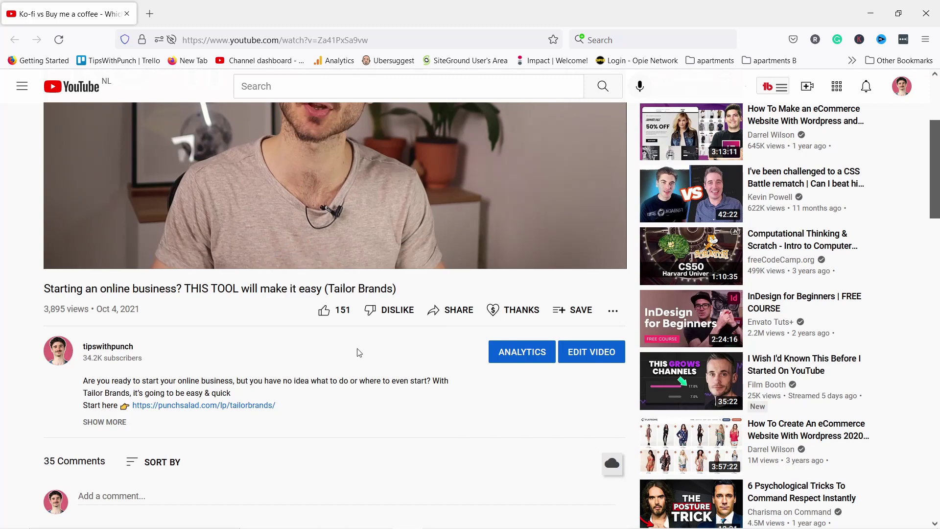
pyautogui.click(241, 413)
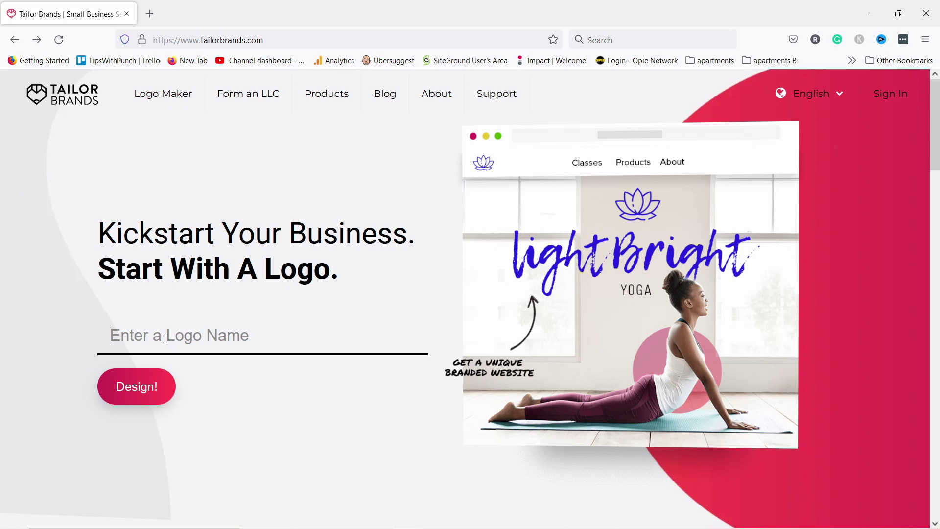
# Enter business name 'Choco Robo' and tagline 'Chocolate taster', then start designing the logo.
pyautogui.write('Choco Robo')
pyautogui.click(194, 357)
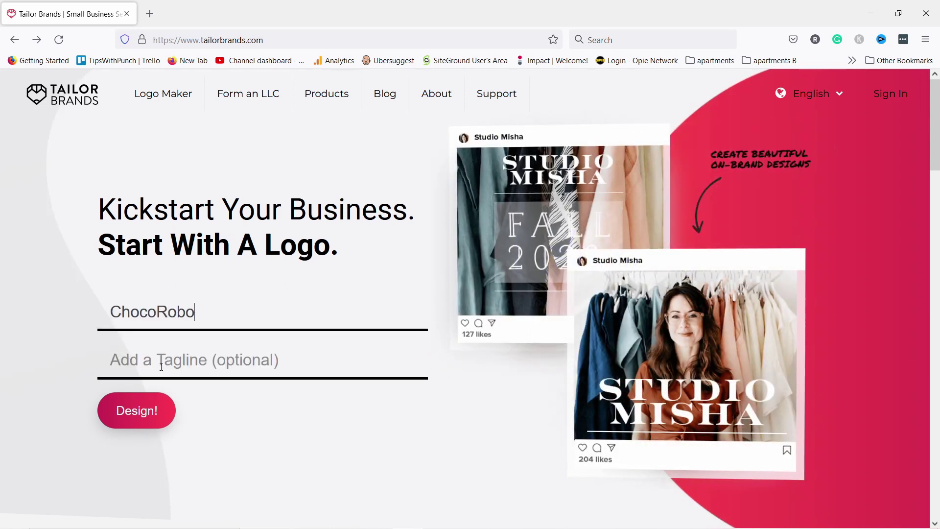
pyautogui.write('Ch')
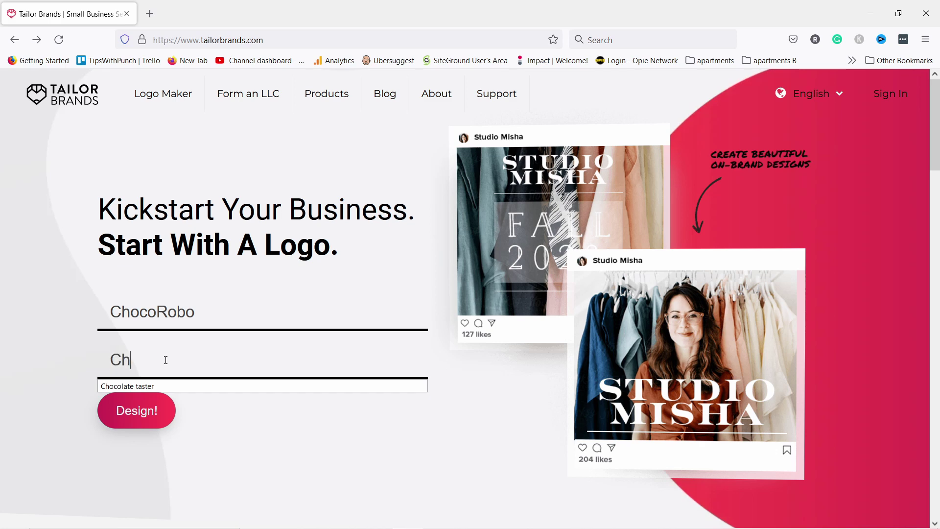
pyautogui.write('ocolate taster')
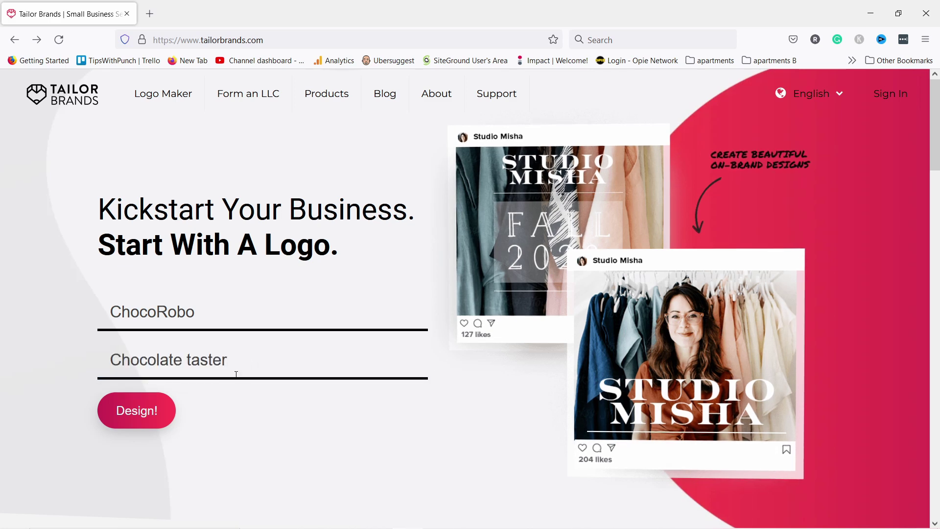
pyautogui.click(138, 414)
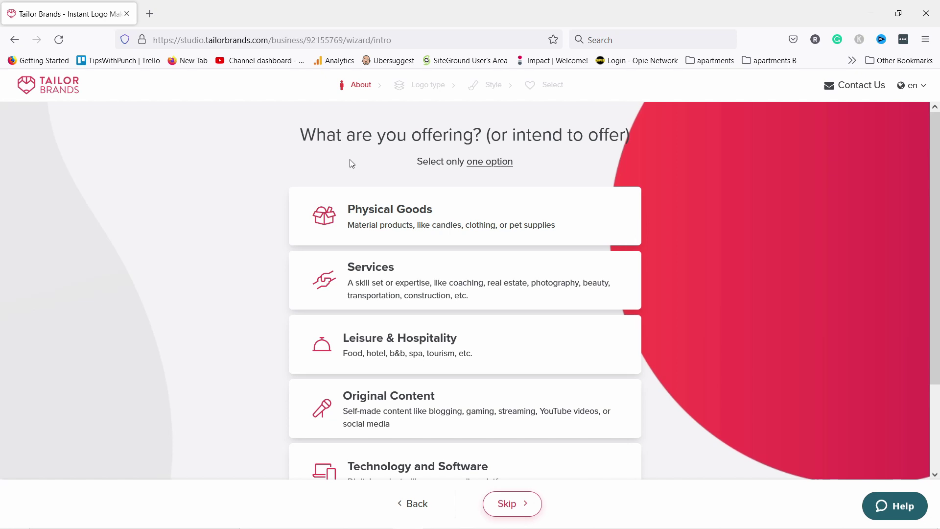
# Choose Services as what the business offers and continue.
pyautogui.click(389, 283)
pyautogui.scroll(-3, 539, 403)
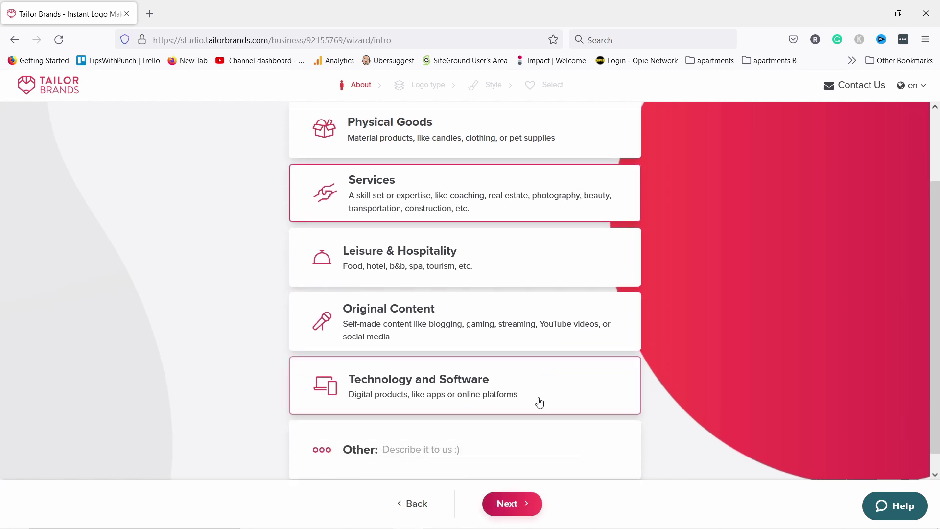
pyautogui.scroll(3, 514, 416)
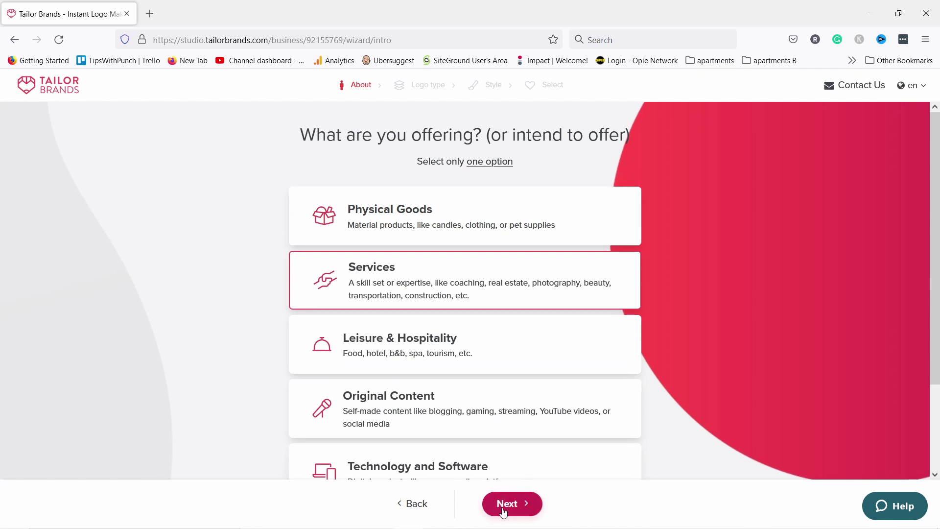
pyautogui.click(512, 502)
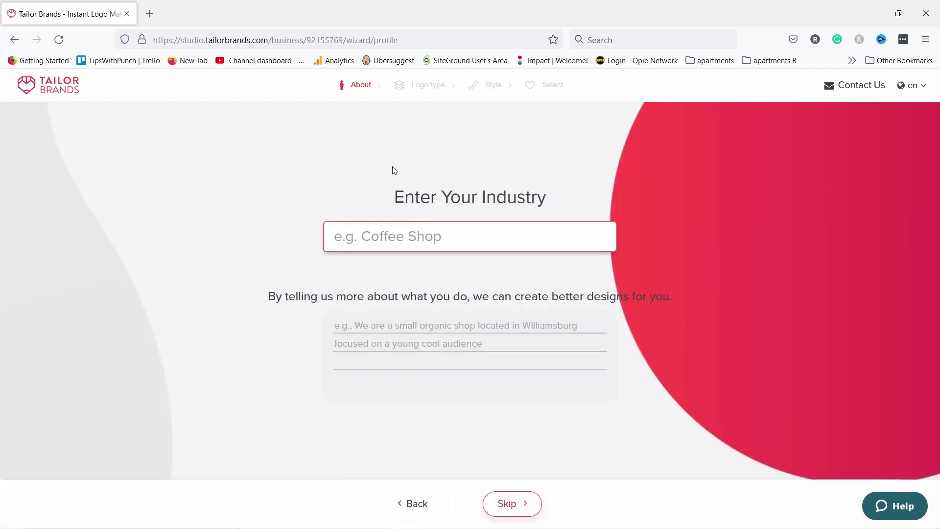
# Set industry to Professional Services and paste 'Professional chocolate taster at your service!' as the description.
pyautogui.click(386, 236)
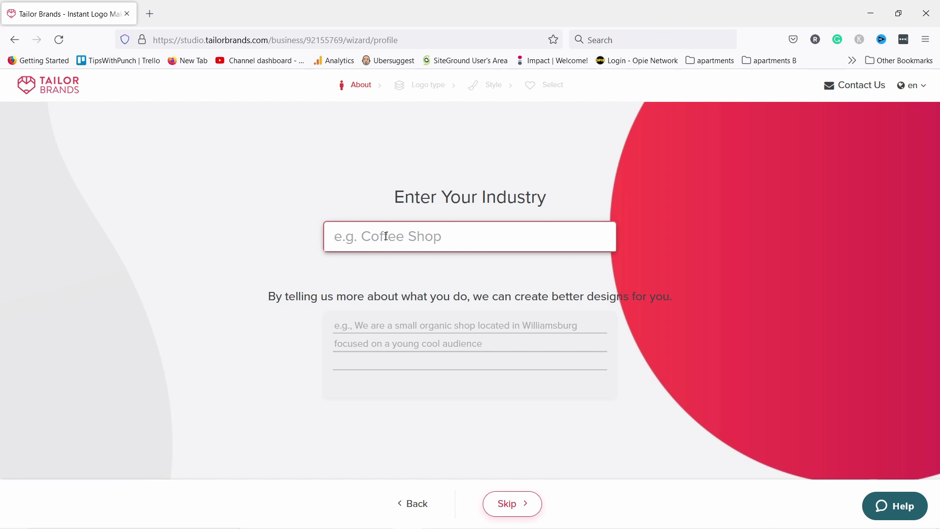
pyautogui.write('profe')
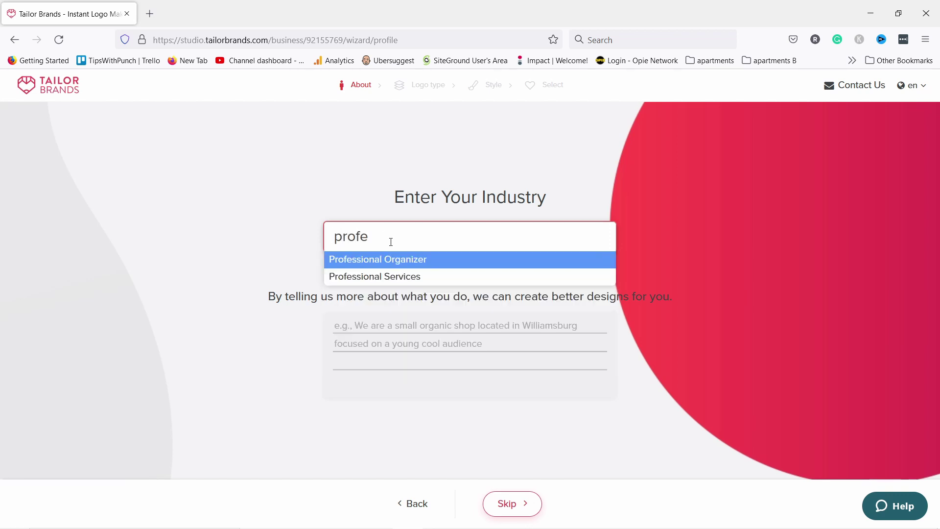
pyautogui.click(342, 277)
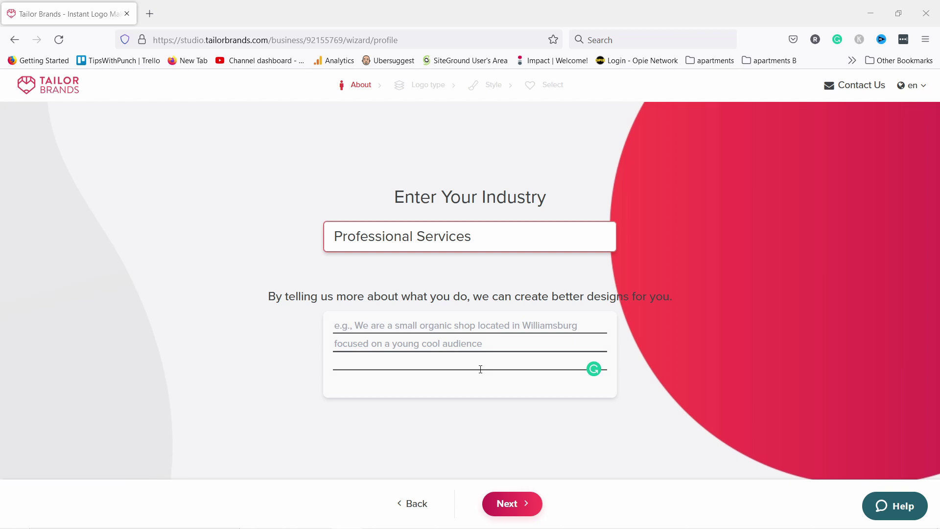
pyautogui.write('Professional chocolate taster at your service!')
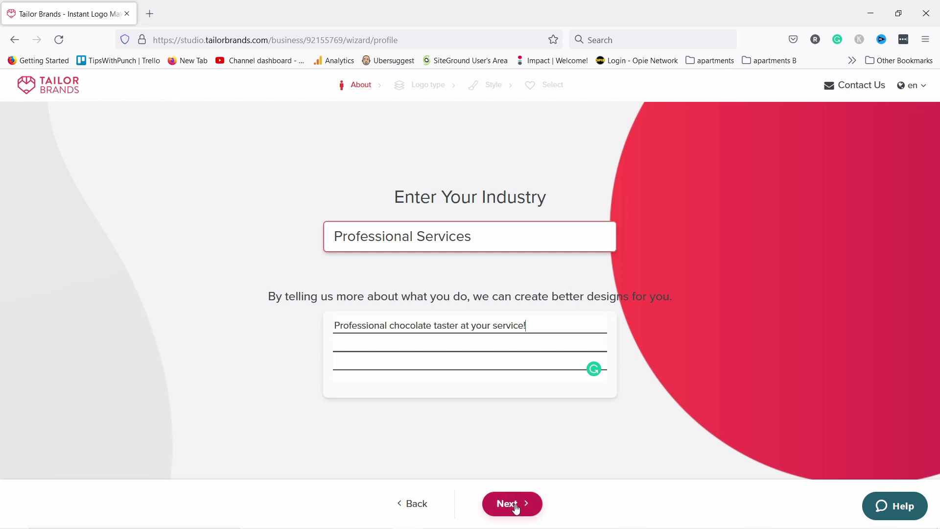
pyautogui.click(514, 505)
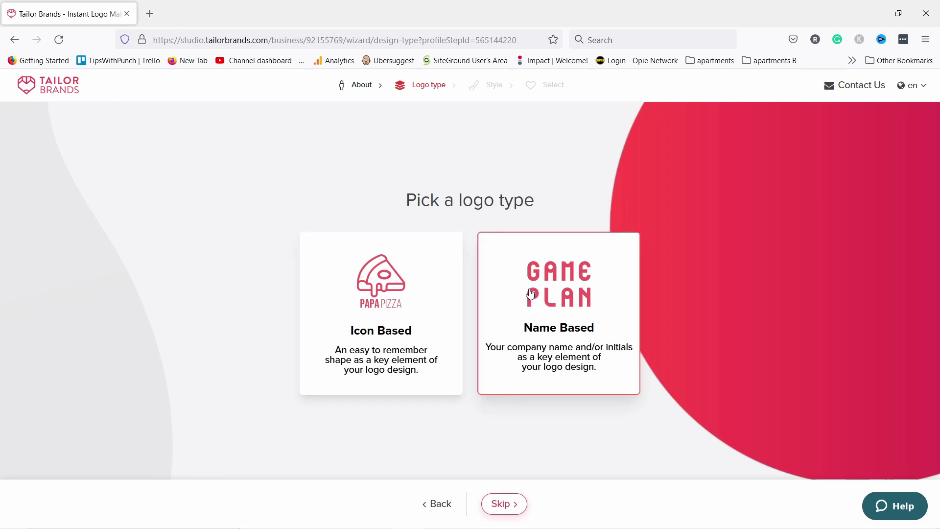
# Pick a name-based logo with the BOLDER, TALLER and THIN styles and generate logos.
pyautogui.click(531, 294)
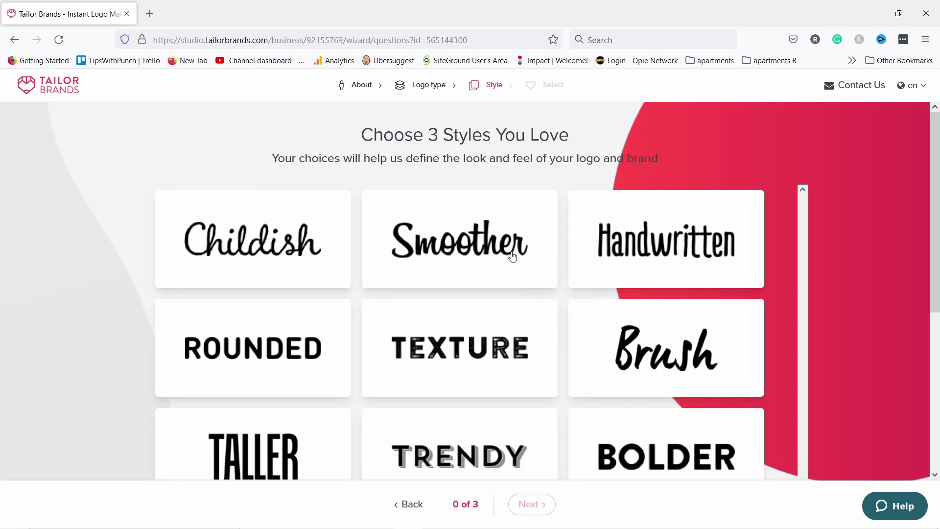
pyautogui.scroll(-3, 512, 255)
pyautogui.click(662, 323)
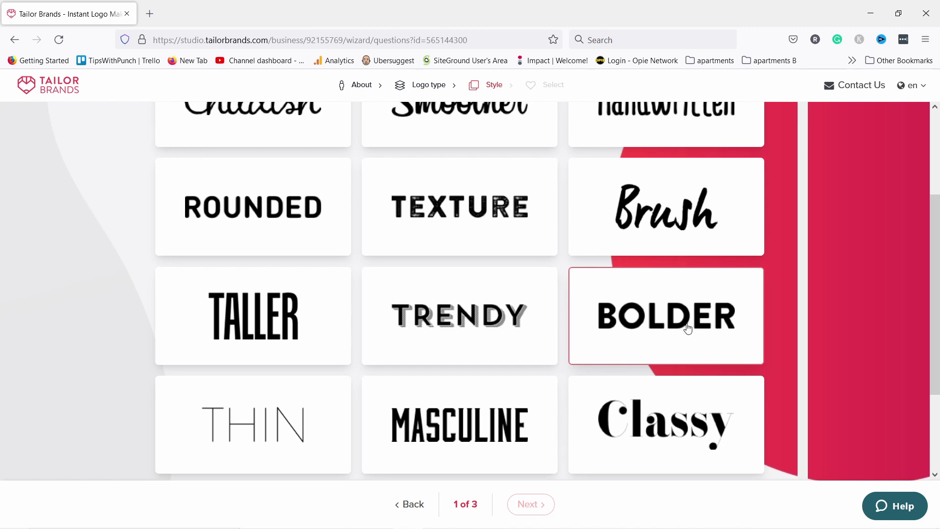
pyautogui.click(281, 294)
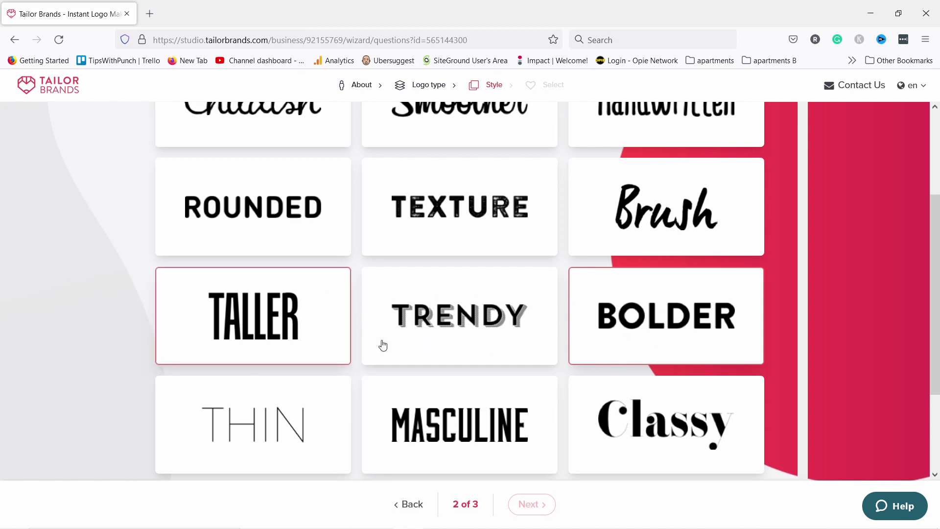
pyautogui.scroll(-3, 382, 341)
pyautogui.click(325, 321)
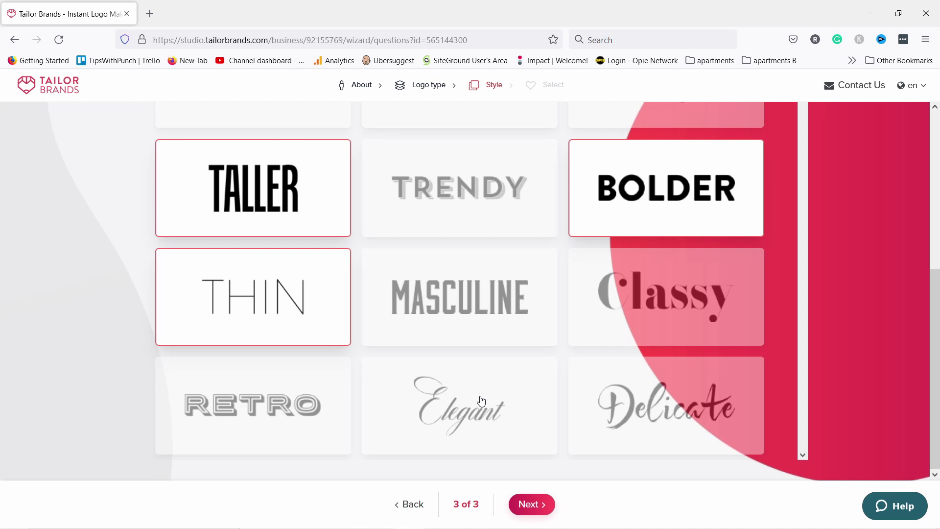
pyautogui.click(535, 510)
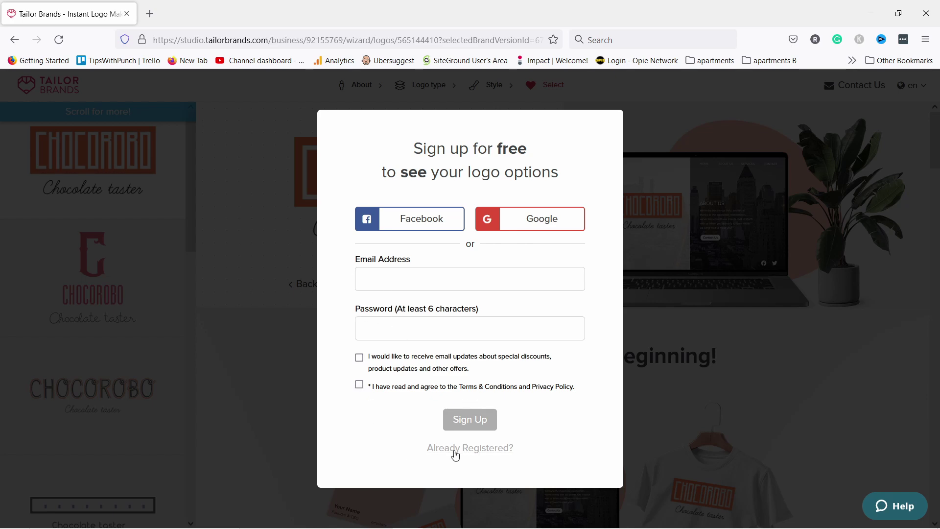
# Switch to Already Registered and sign in with the autofilled account credentials.
pyautogui.click(449, 452)
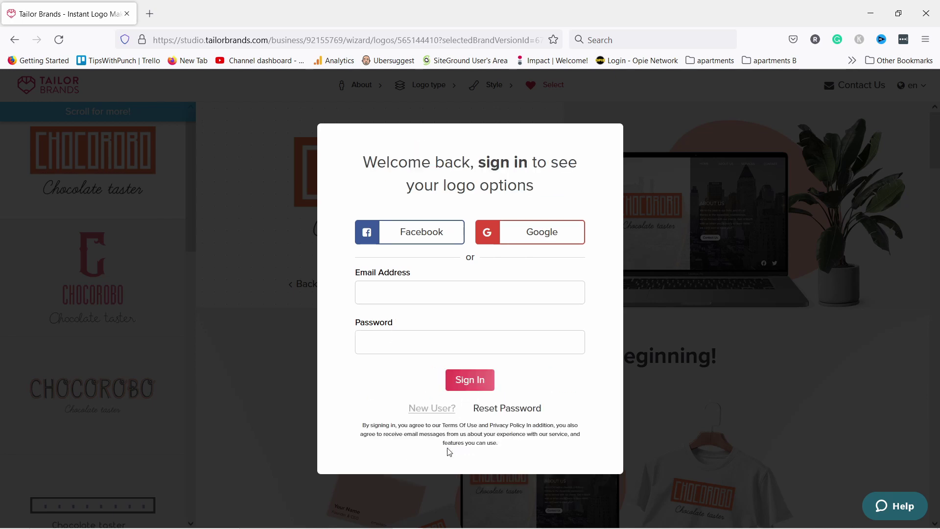
pyautogui.click(470, 380)
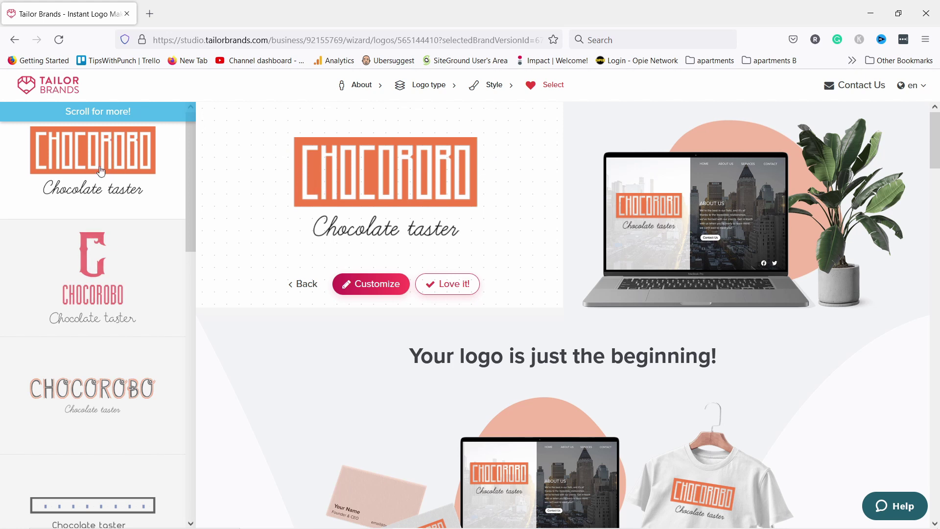
# Scroll the logo sidebar and load more logo options with See More.
pyautogui.scroll(-5, 109, 175)
pyautogui.scroll(-5, 108, 211)
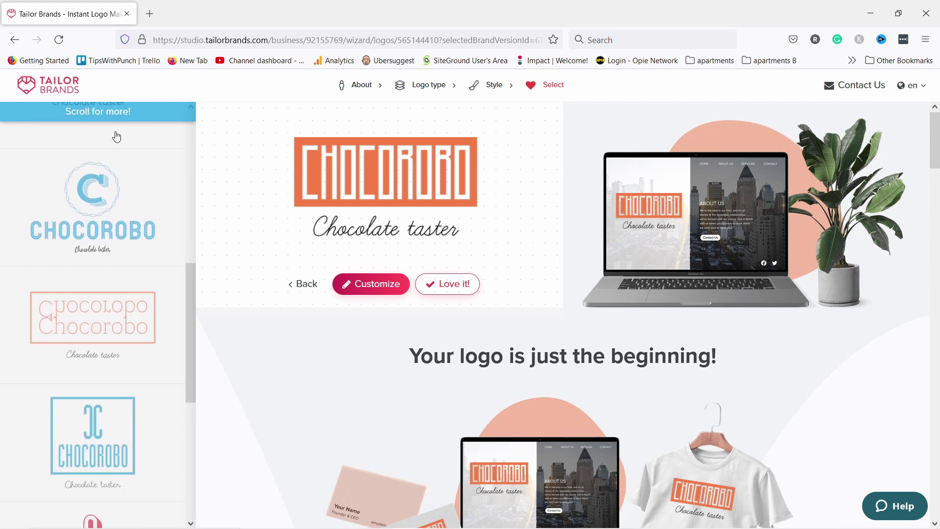
pyautogui.scroll(-7, 96, 166)
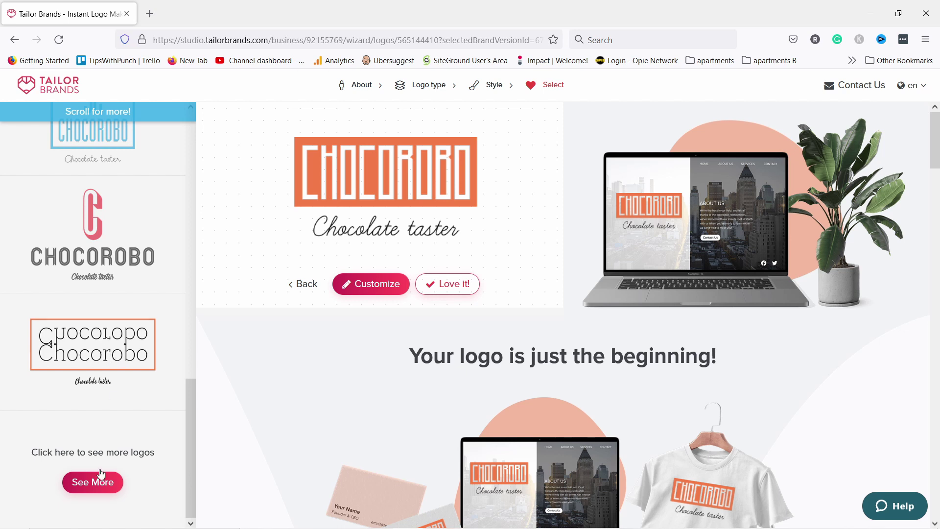
pyautogui.click(102, 481)
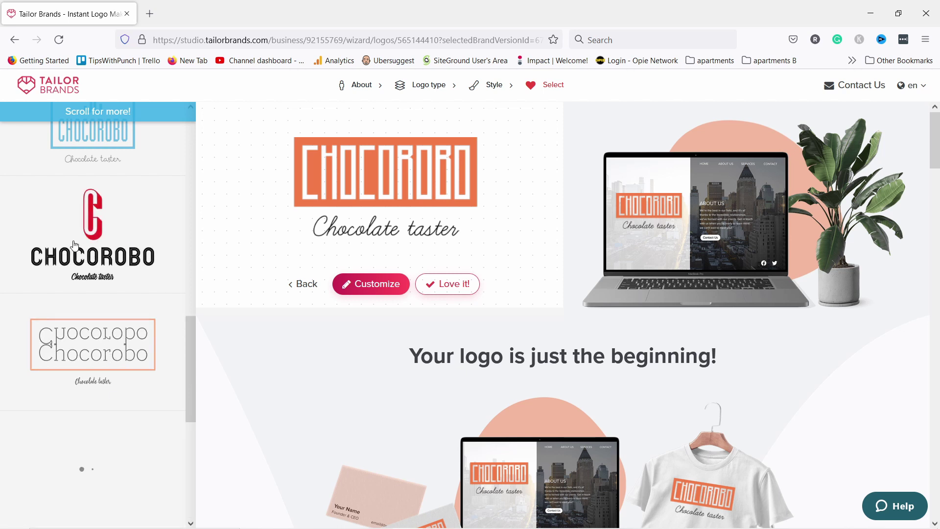
# Preview the blue script Chocorobo logo and its mockups, then open it for customizing.
pyautogui.scroll(4, 113, 220)
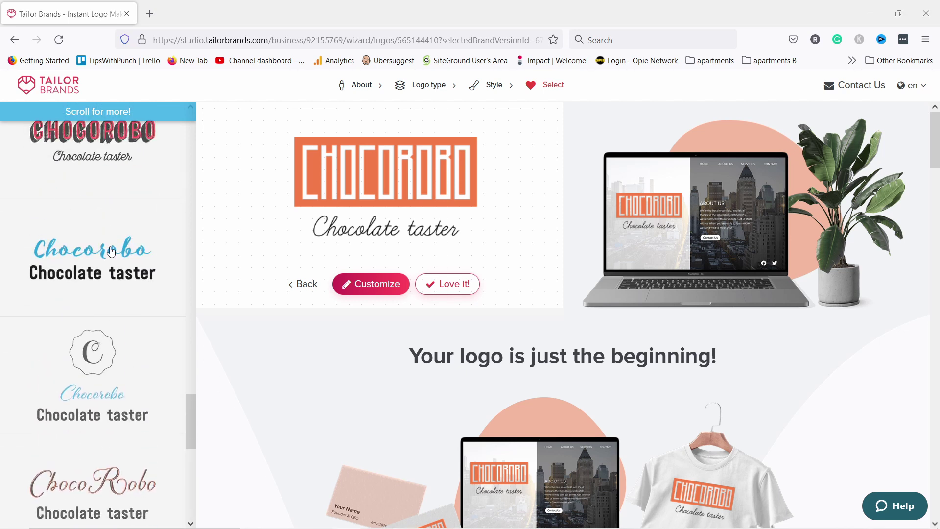
pyautogui.click(102, 254)
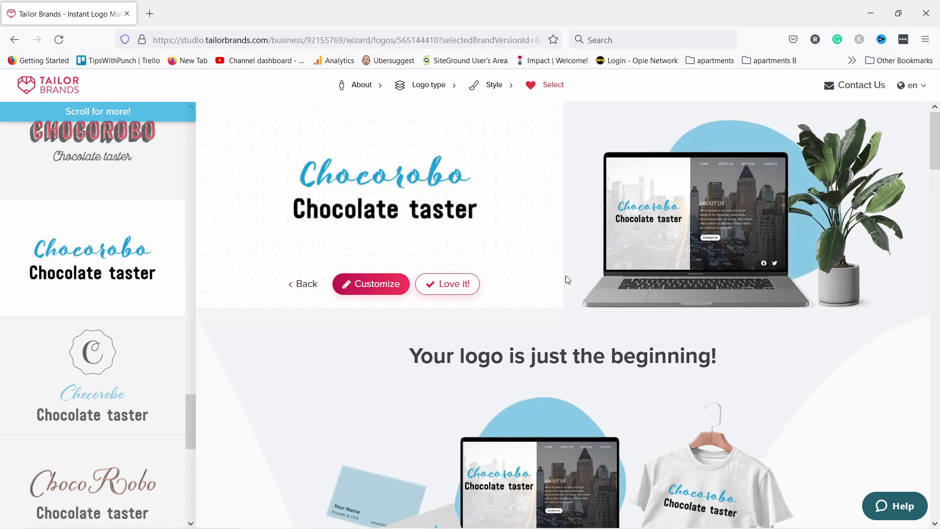
pyautogui.scroll(-3, 574, 337)
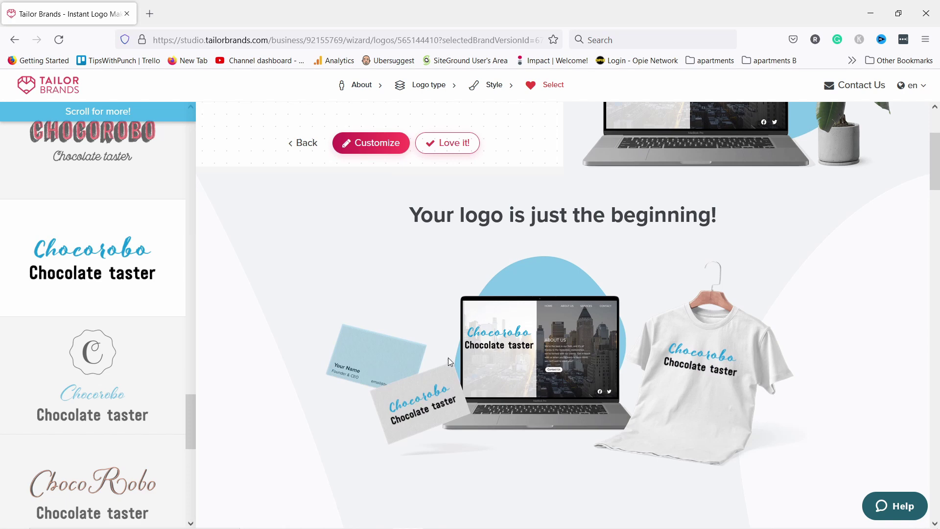
pyautogui.scroll(-9, 608, 301)
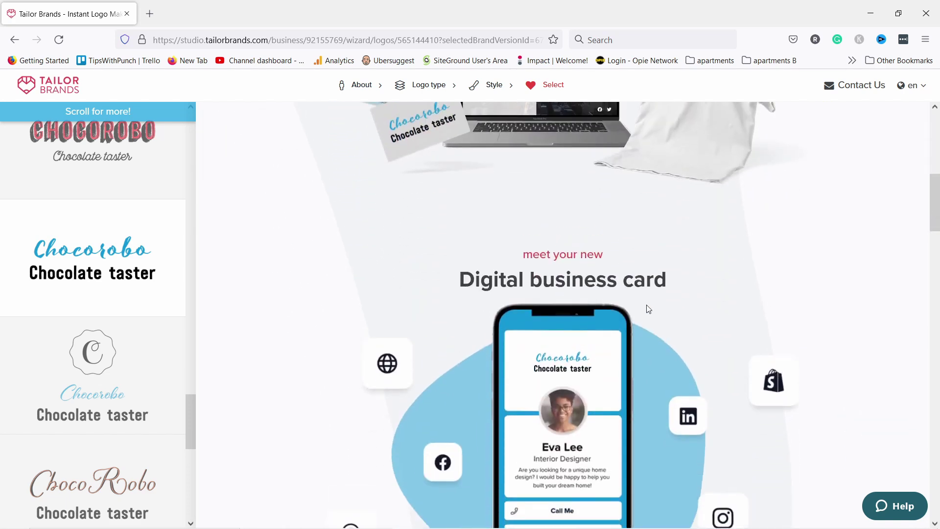
pyautogui.scroll(12, 428, 315)
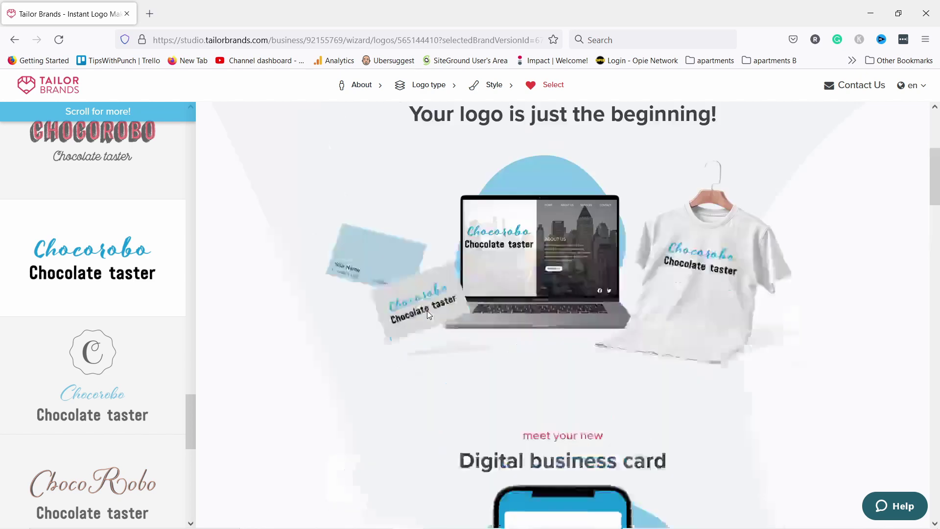
pyautogui.scroll(-3, 670, 417)
pyautogui.scroll(3, 573, 323)
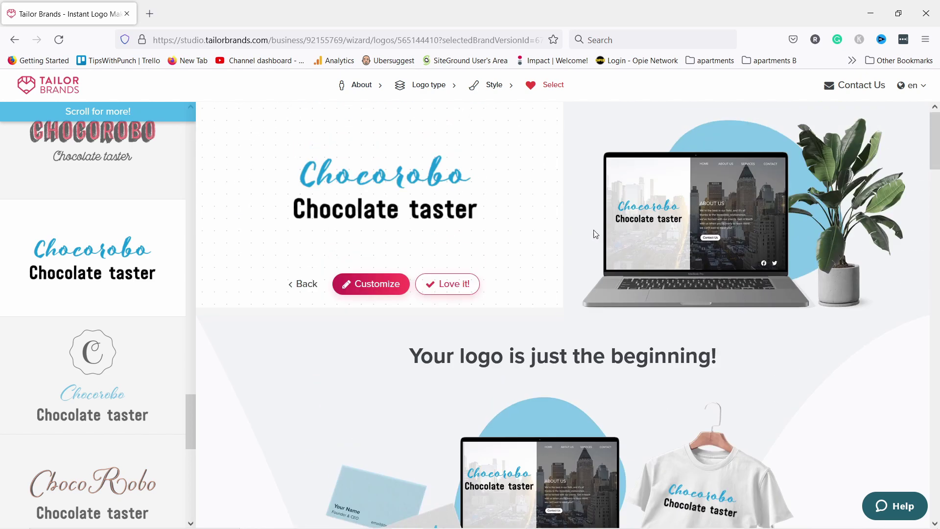
pyautogui.click(371, 288)
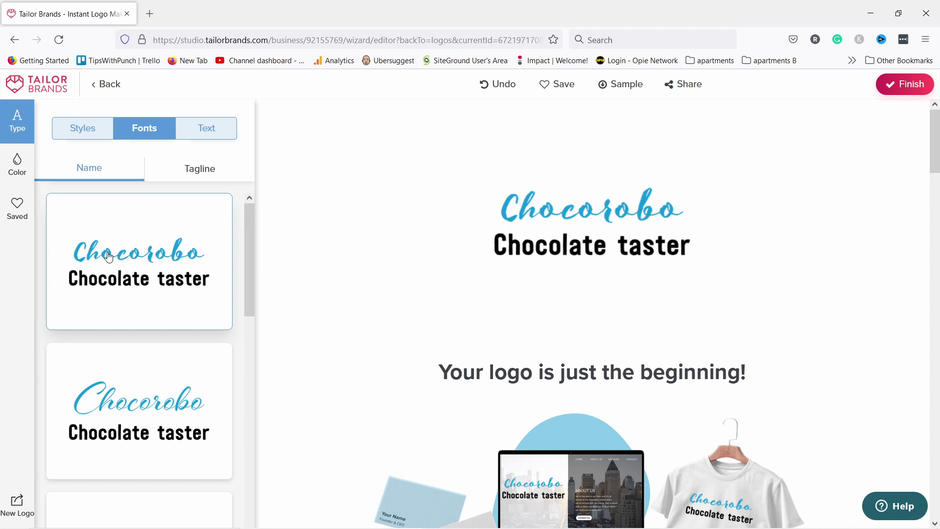
# Give the 'Chocolate taster' tagline a thin rounded font in the Tagline fonts list.
pyautogui.scroll(-4, 163, 274)
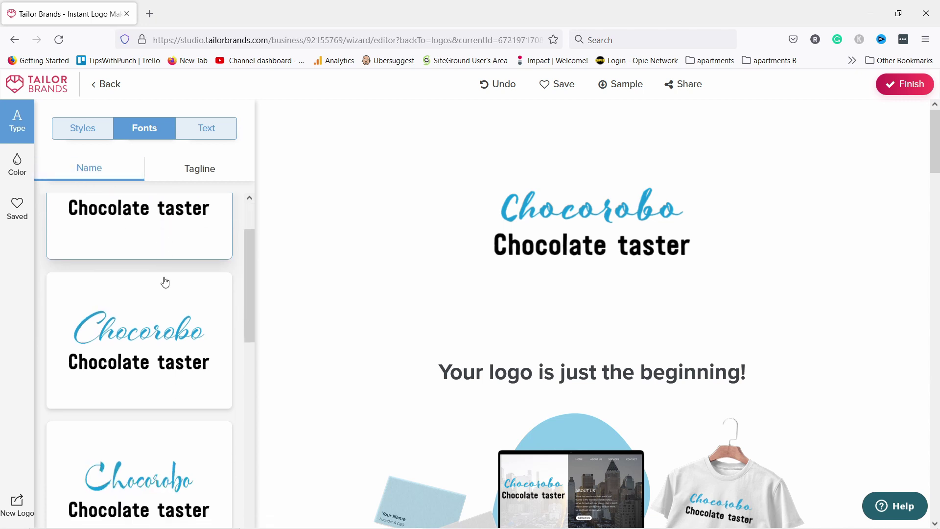
pyautogui.scroll(-5, 165, 287)
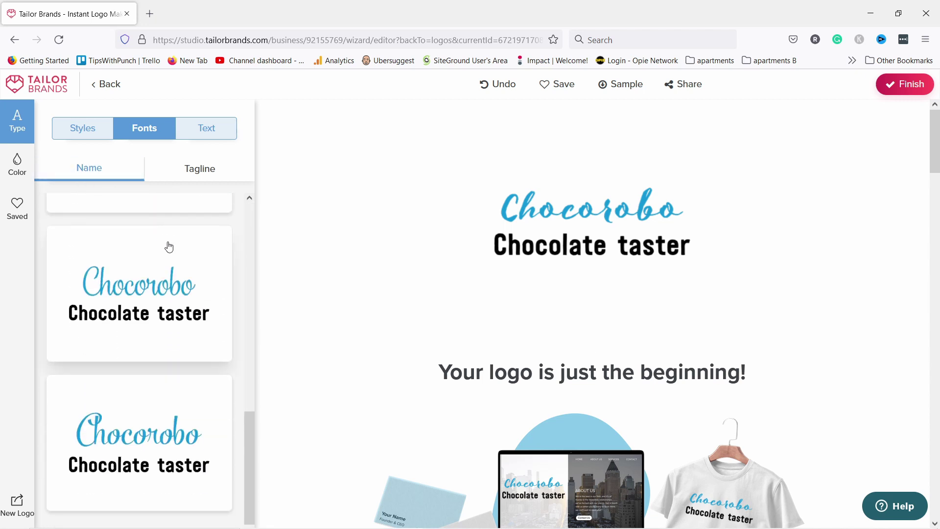
pyautogui.scroll(-3, 160, 256)
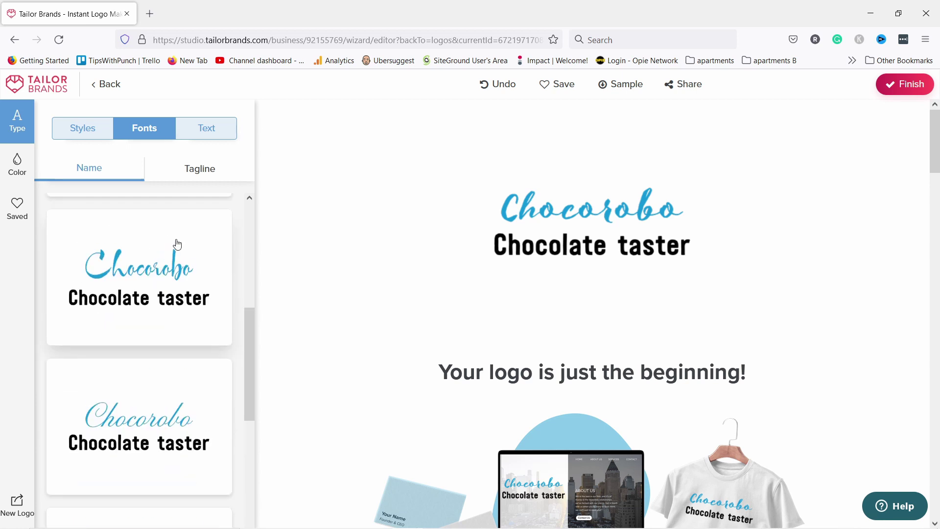
pyautogui.scroll(5, 178, 244)
pyautogui.click(184, 172)
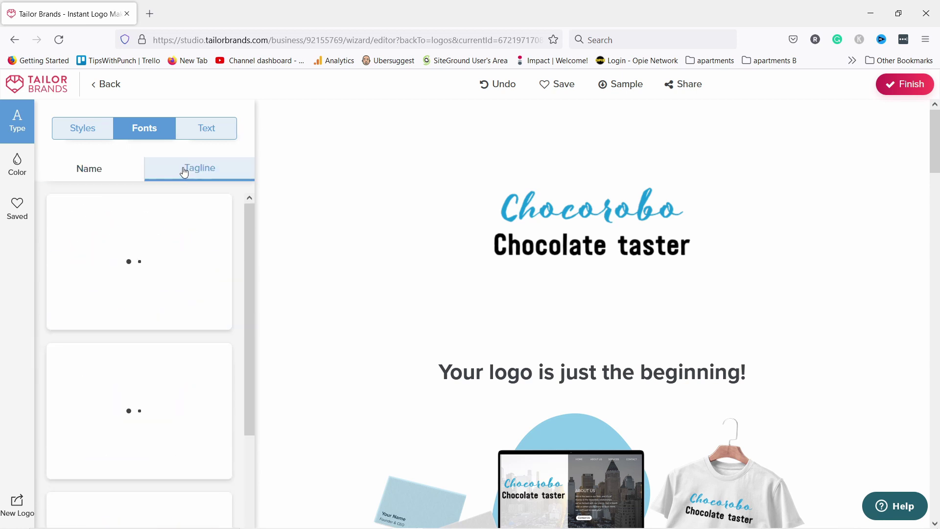
pyautogui.scroll(-5, 164, 319)
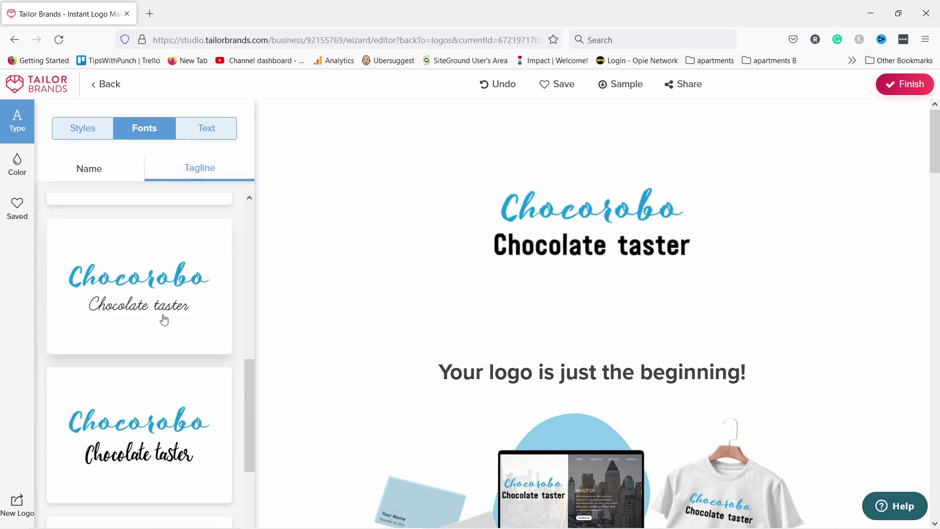
pyautogui.scroll(3, 166, 317)
pyautogui.click(137, 288)
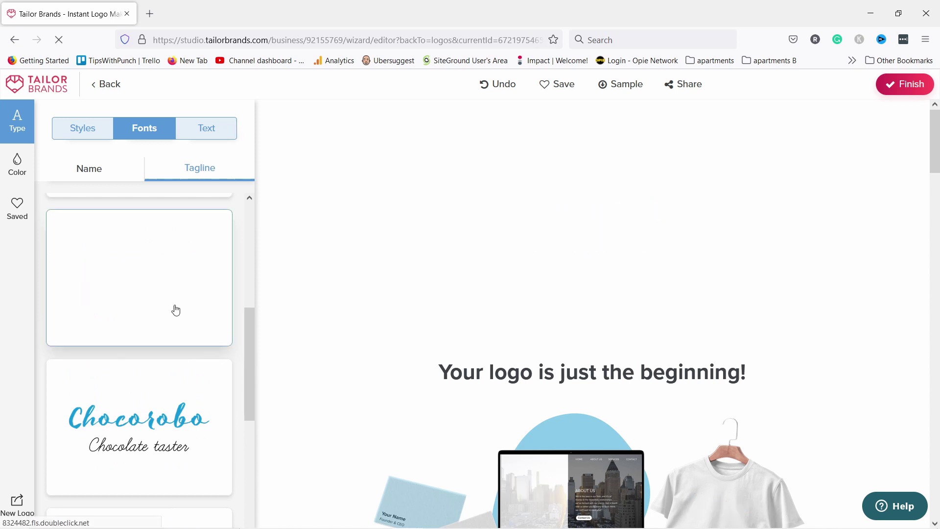
# Show the font Styles categories and scroll through them.
pyautogui.scroll(8, 152, 255)
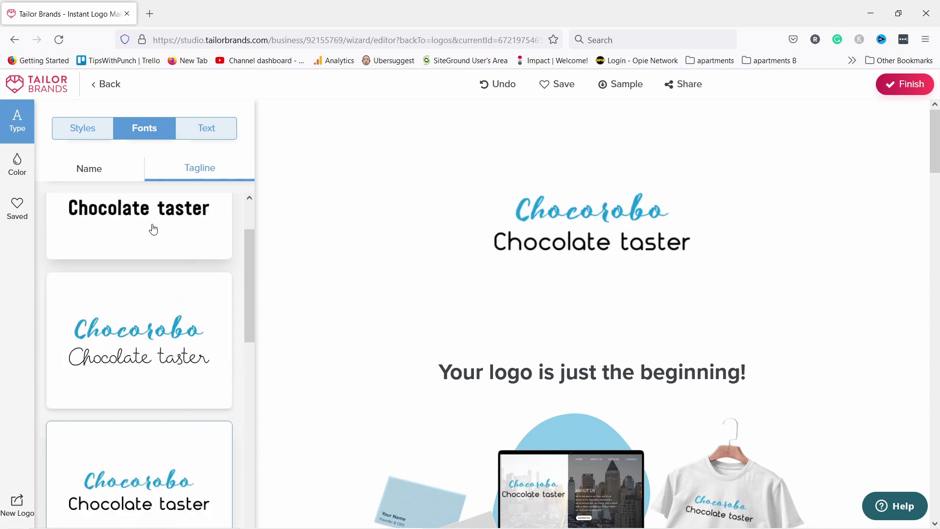
pyautogui.click(82, 136)
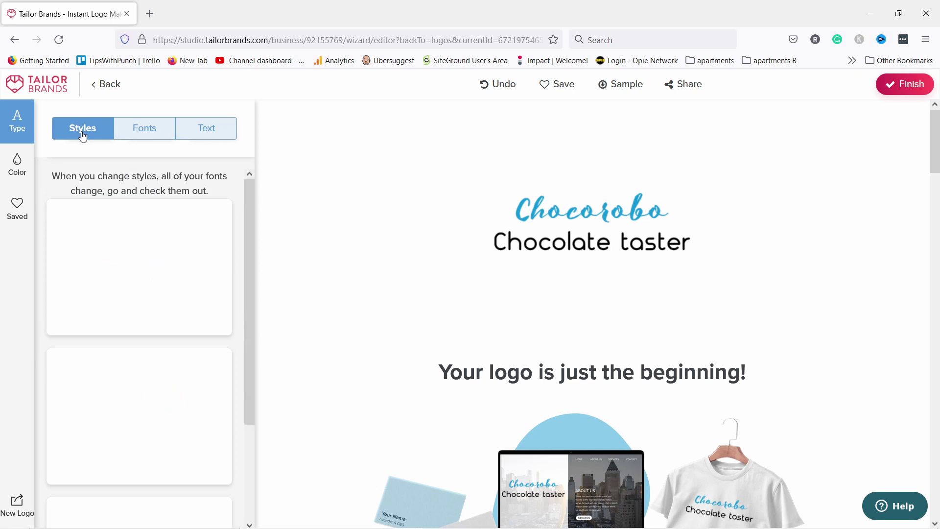
pyautogui.scroll(-7, 86, 237)
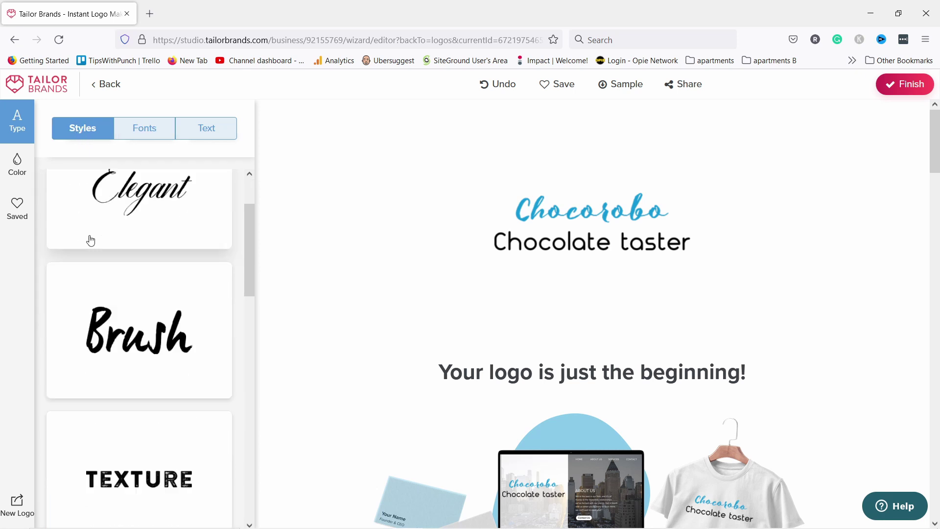
pyautogui.scroll(-9, 158, 275)
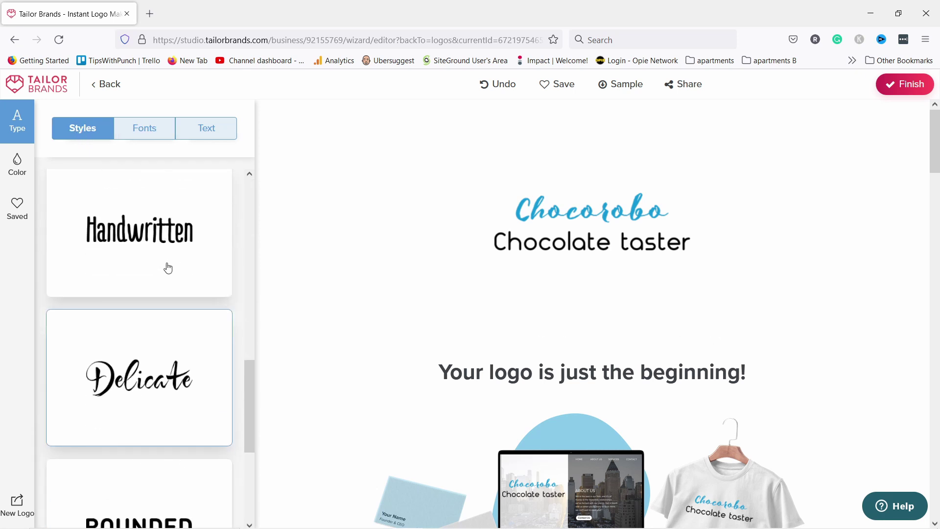
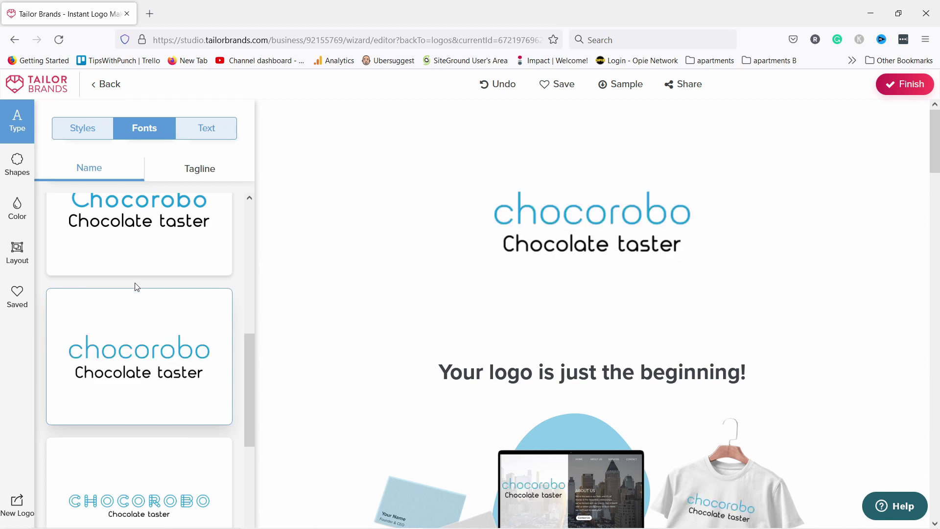
# Give the Chocolate taster tagline a handwritten script font.
pyautogui.scroll(10, 134, 299)
pyautogui.click(201, 167)
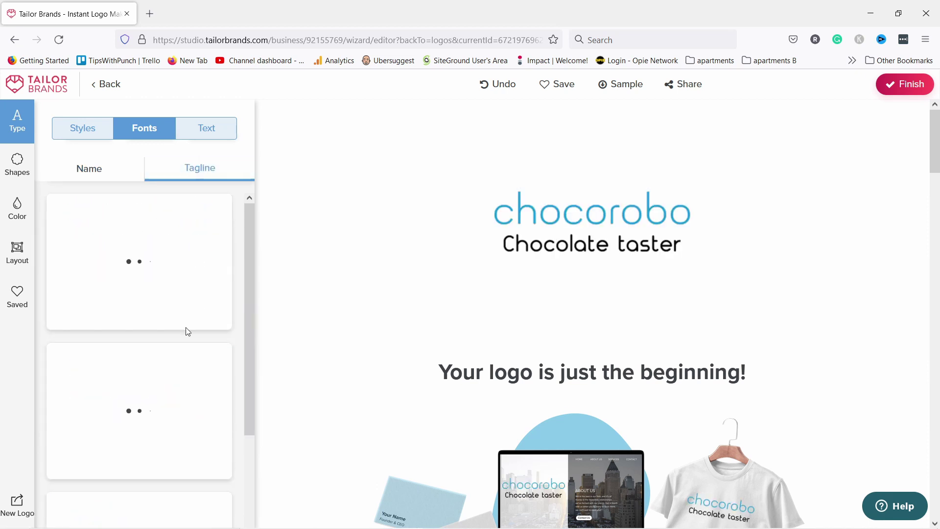
pyautogui.scroll(-3, 134, 247)
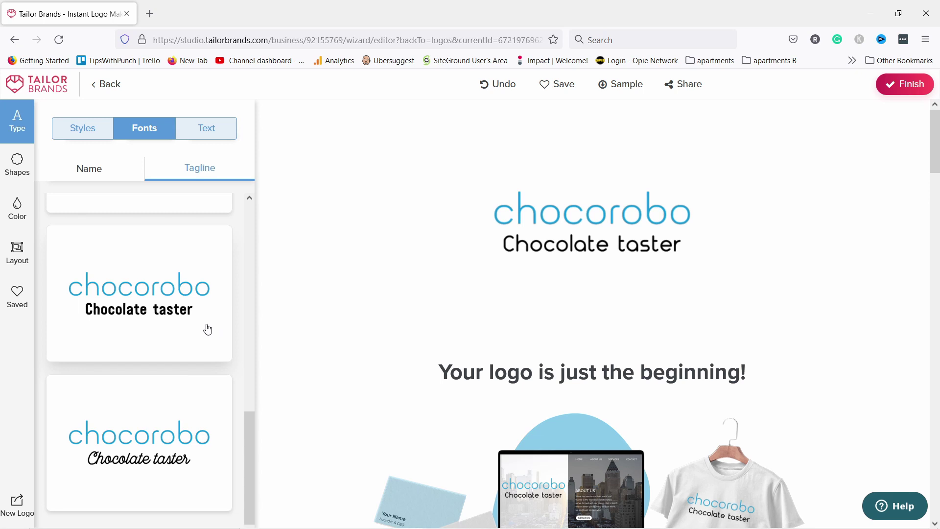
pyautogui.click(140, 446)
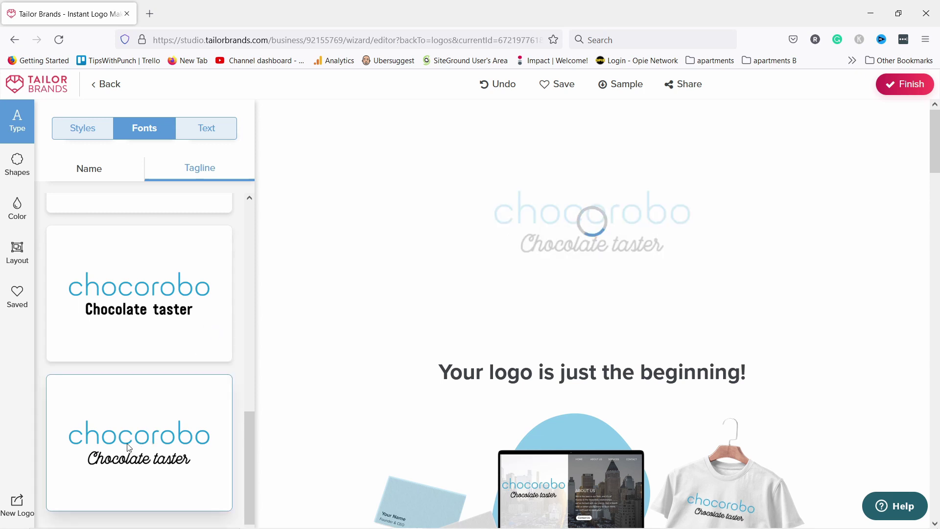
# Set name capitalization to 'Like I wrote it' so the logo reads ChocoRobo.
pyautogui.scroll(10, 127, 422)
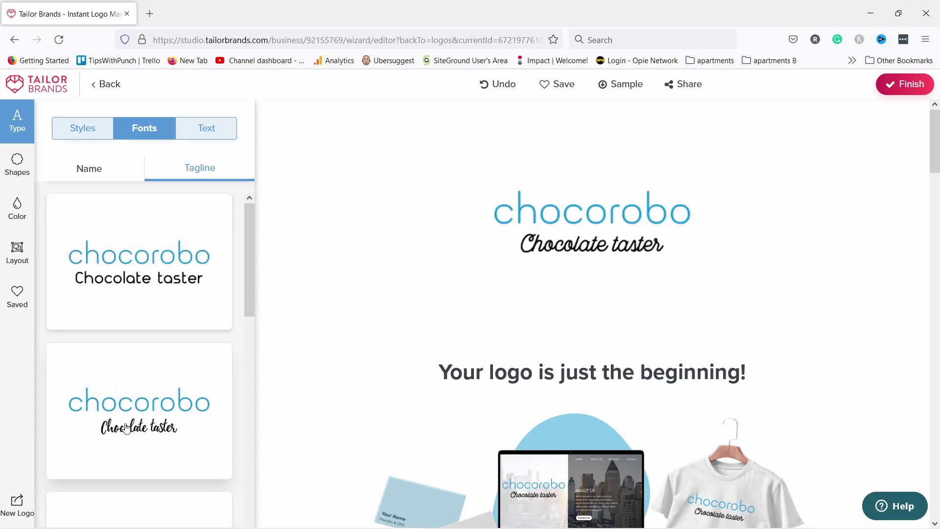
pyautogui.click(207, 127)
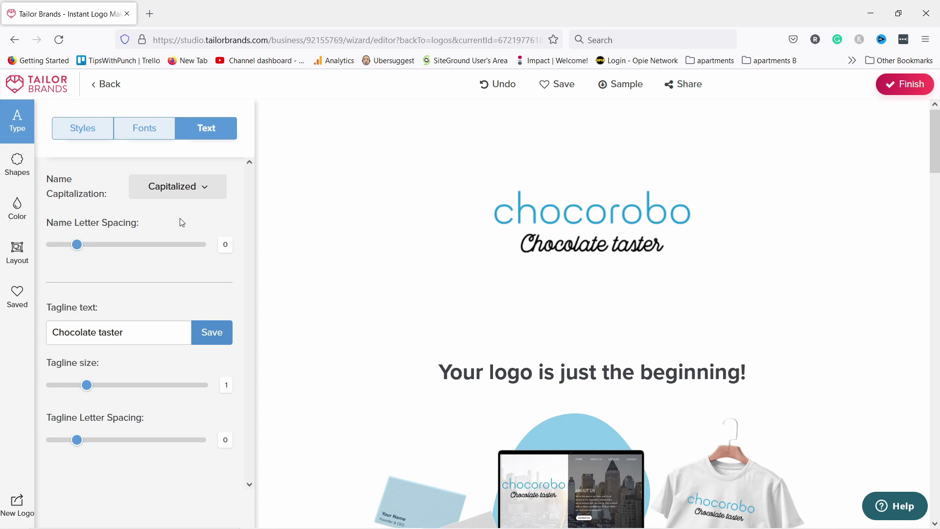
pyautogui.click(170, 190)
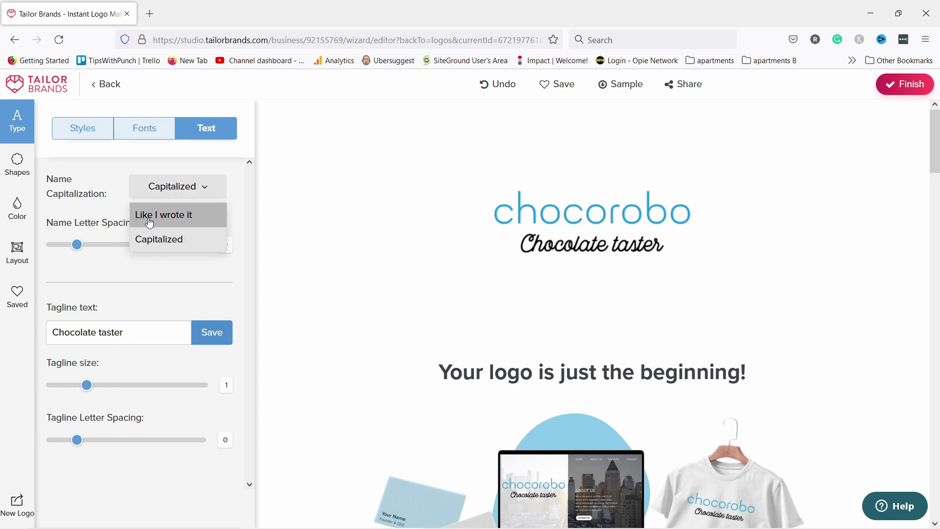
pyautogui.click(151, 221)
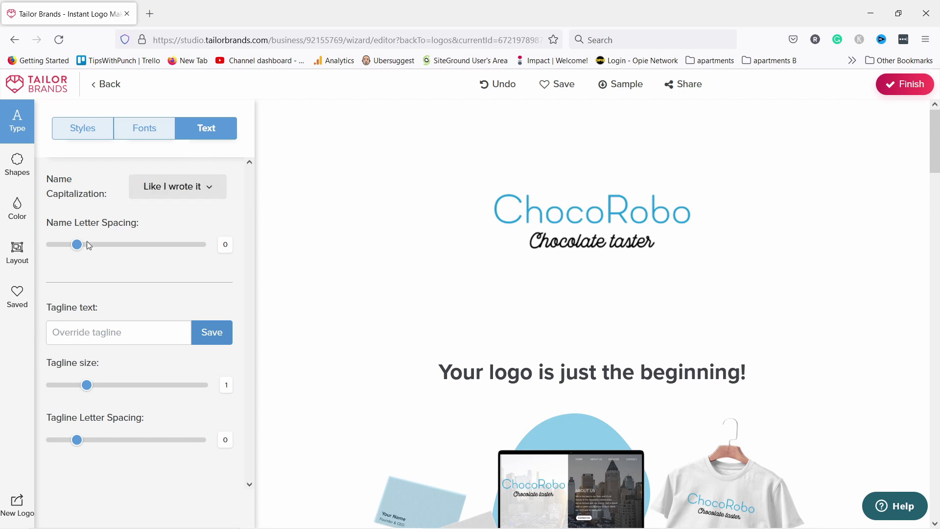
pyautogui.click(82, 129)
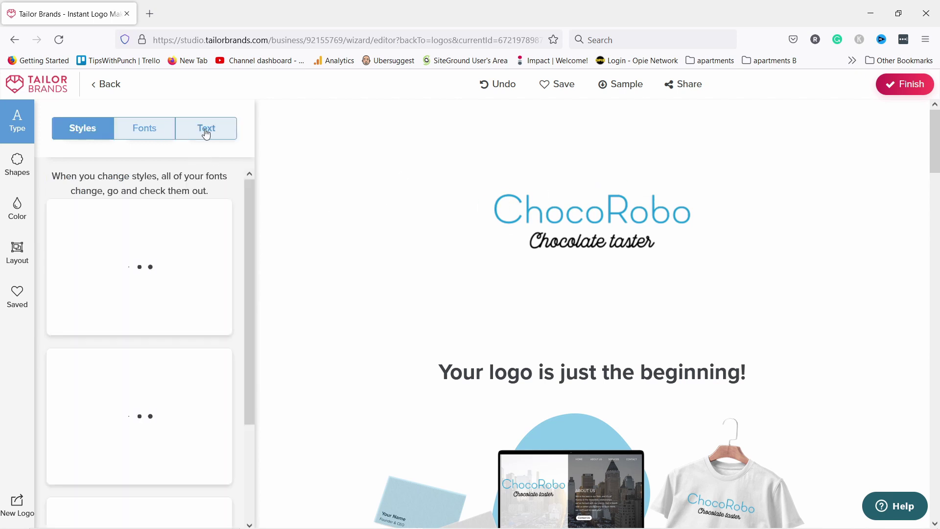
# Browse the shape options, leaving the logo without a surrounding shape.
pyautogui.click(16, 168)
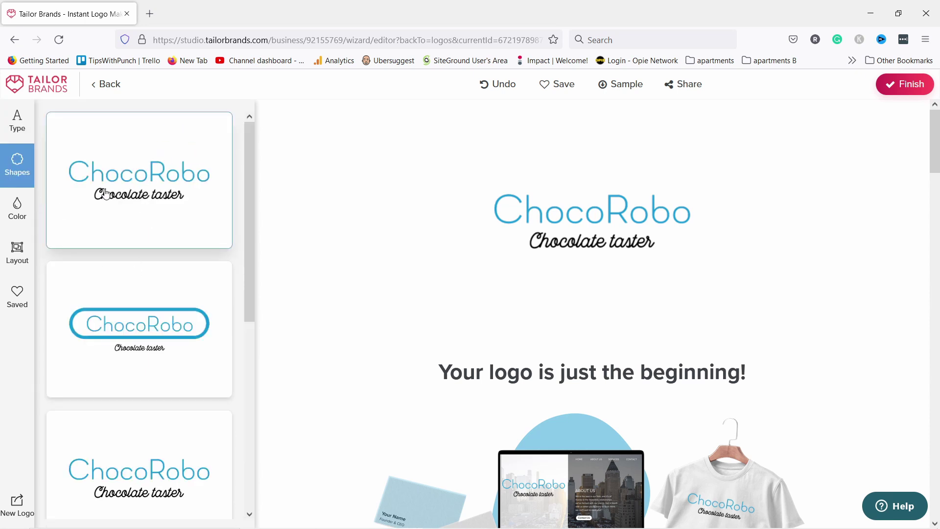
pyautogui.scroll(-2, 120, 233)
pyautogui.scroll(2, 120, 233)
pyautogui.scroll(-6, 227, 294)
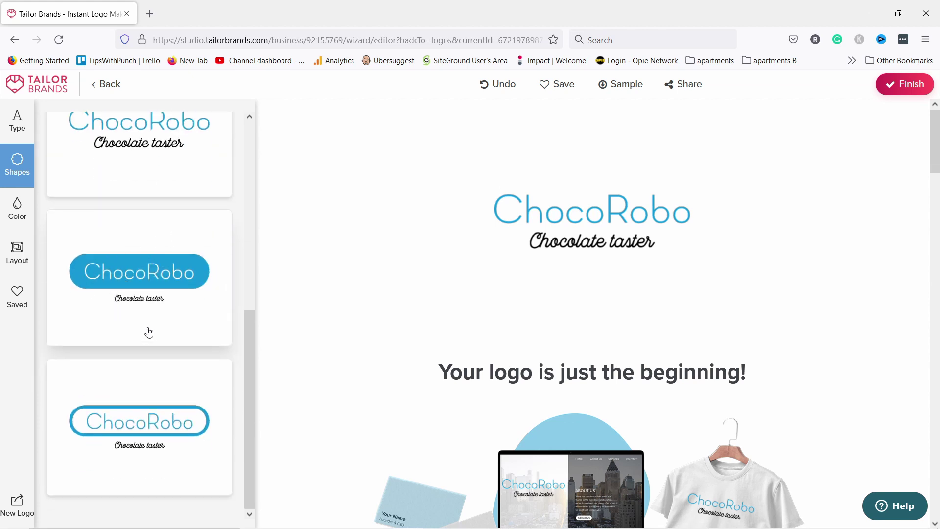
pyautogui.scroll(10, 149, 333)
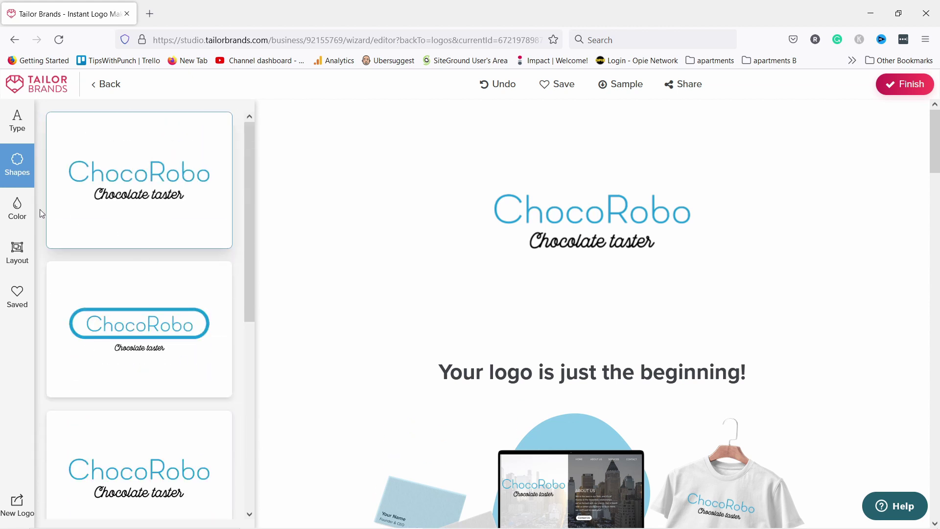
# Compare the brown and maroon-and-gold palettes, settling on maroon and gold.
pyautogui.click(21, 211)
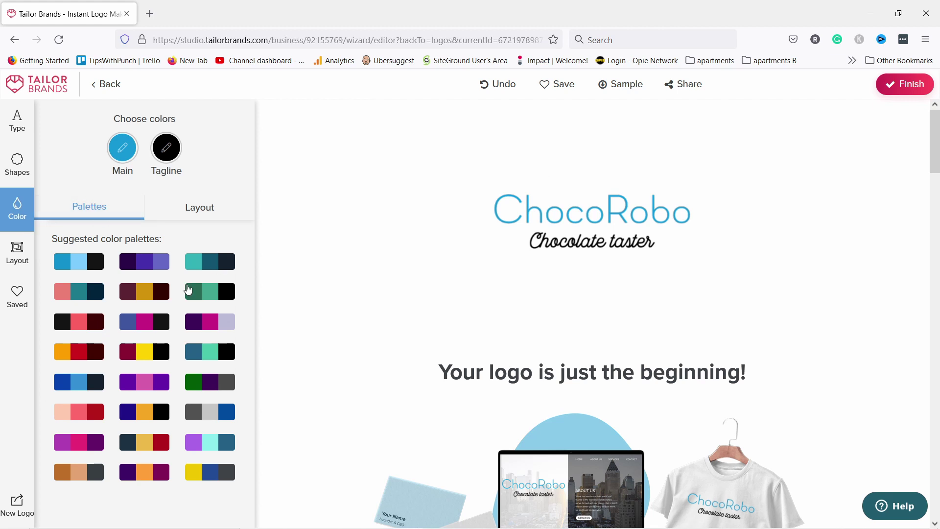
pyautogui.click(142, 296)
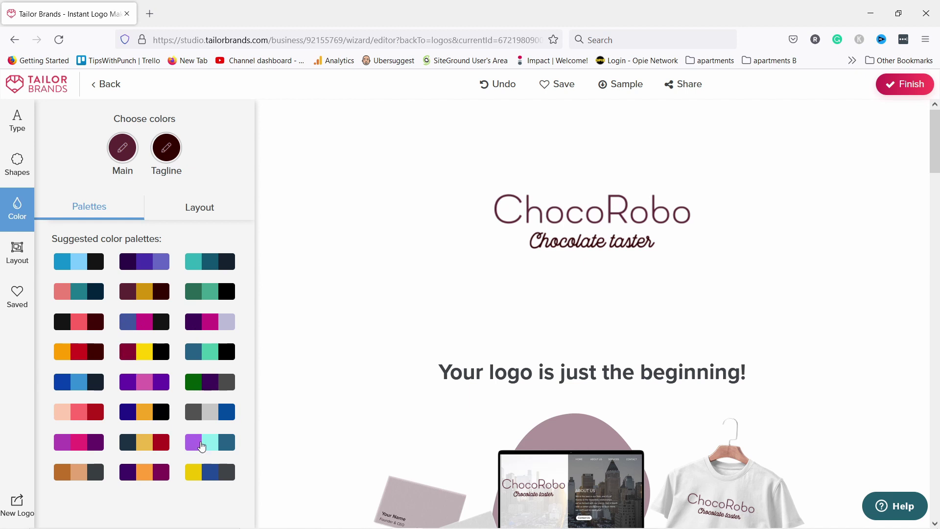
pyautogui.click(66, 470)
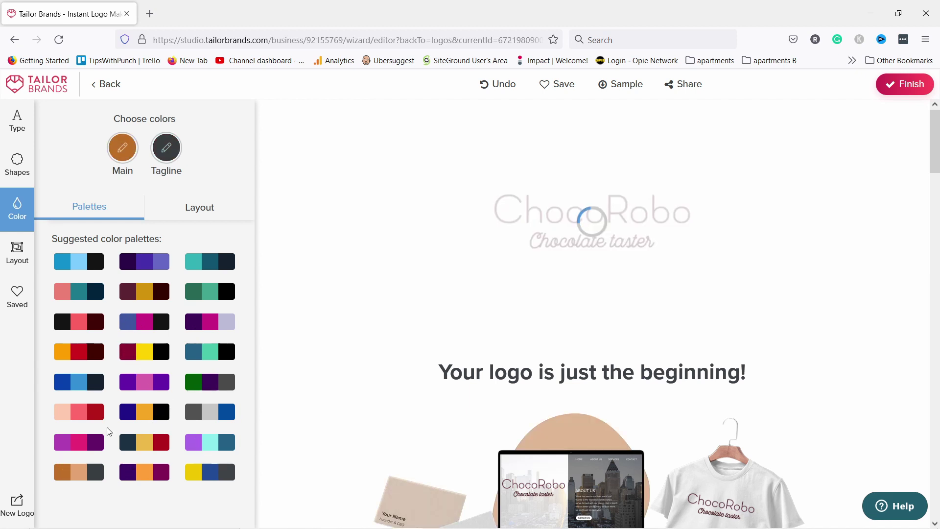
pyautogui.click(143, 294)
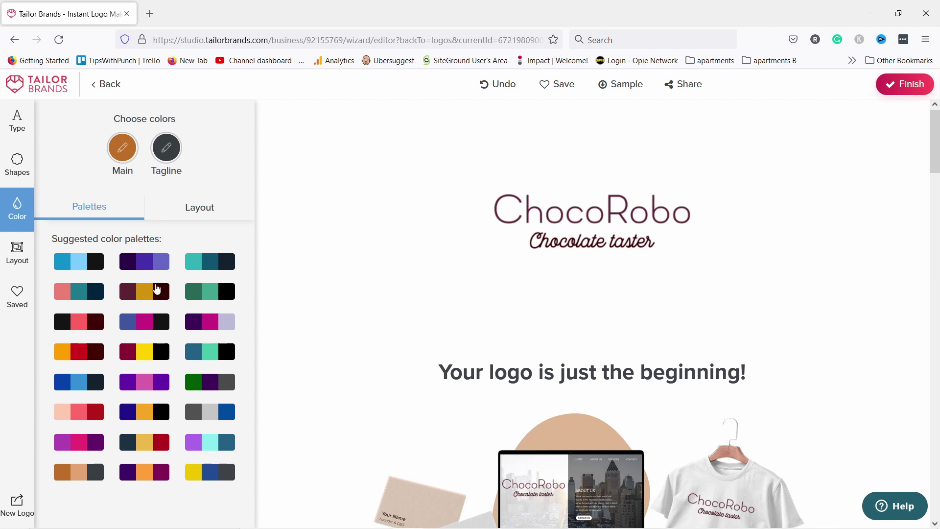
pyautogui.click(203, 214)
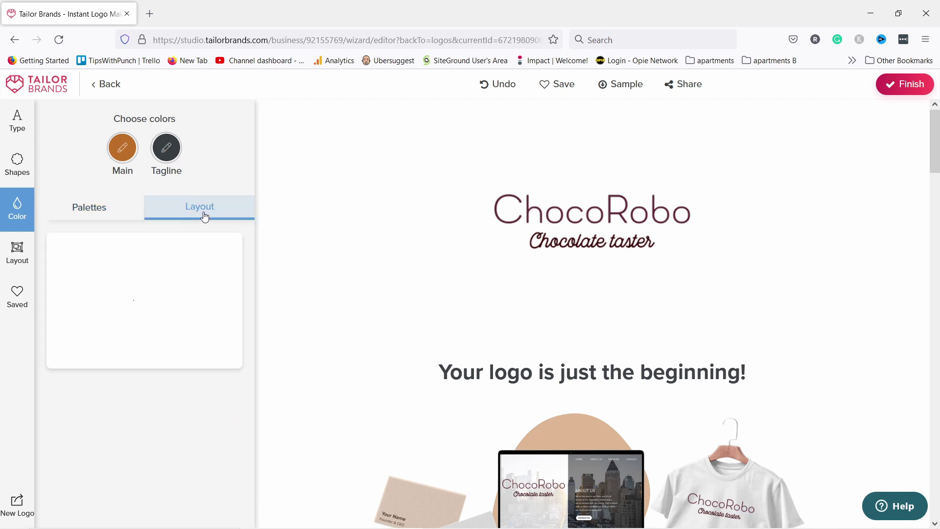
pyautogui.click(97, 211)
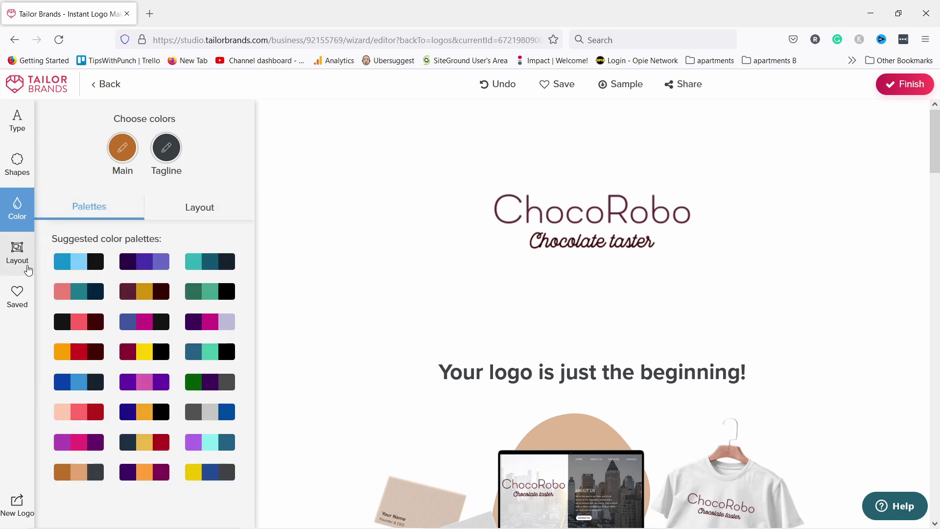
# Review the logo layout options, then return to the font settings.
pyautogui.click(18, 260)
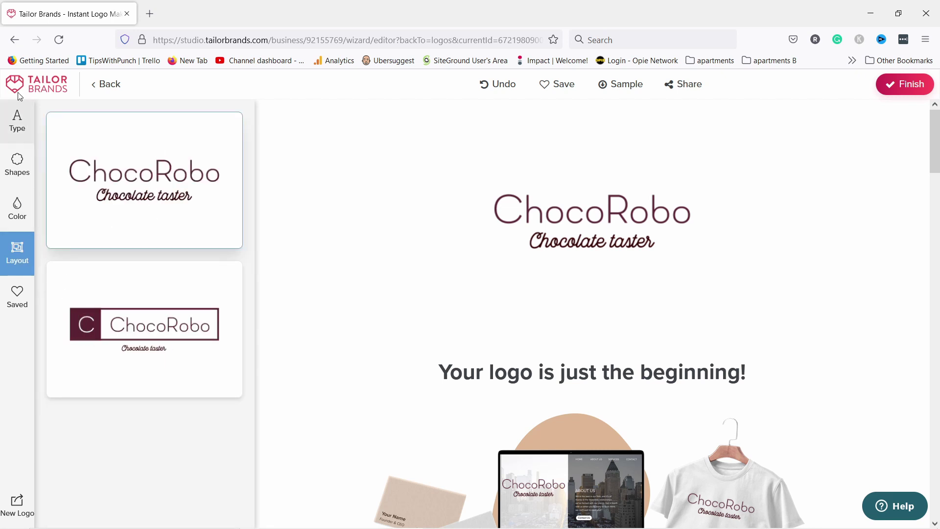
pyautogui.click(19, 120)
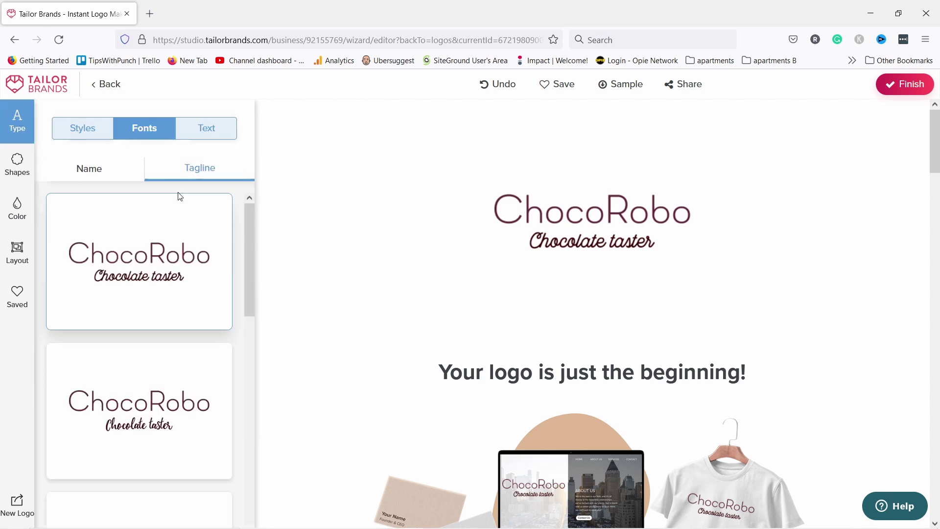
pyautogui.scroll(-15, 508, 304)
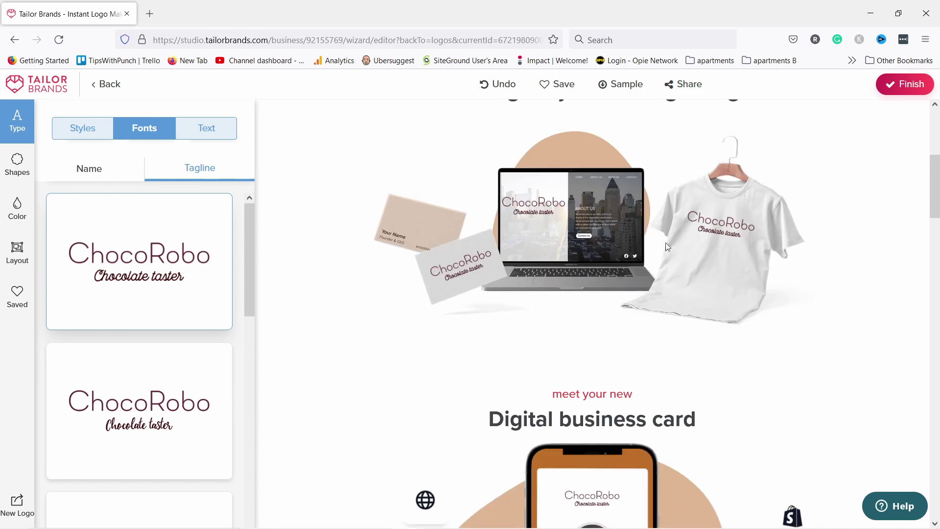
pyautogui.scroll(-4, 642, 234)
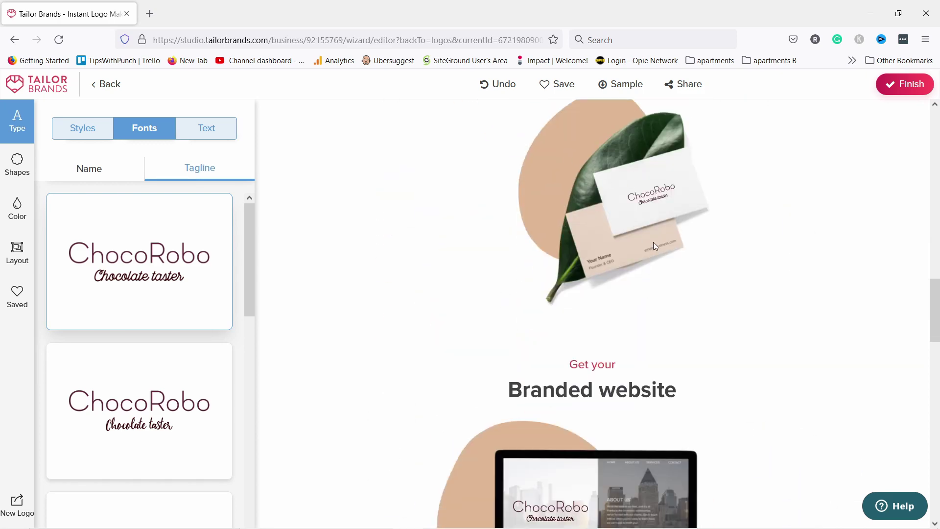
pyautogui.scroll(-3, 654, 241)
pyautogui.scroll(20, 597, 245)
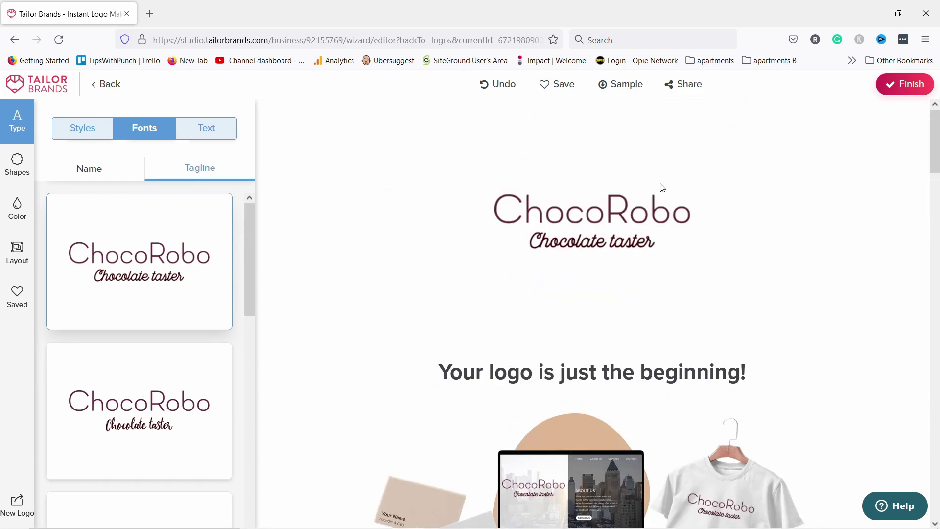
# Finalize the logo design and dismiss the welcome pop-up to reveal the dashboard.
pyautogui.click(899, 87)
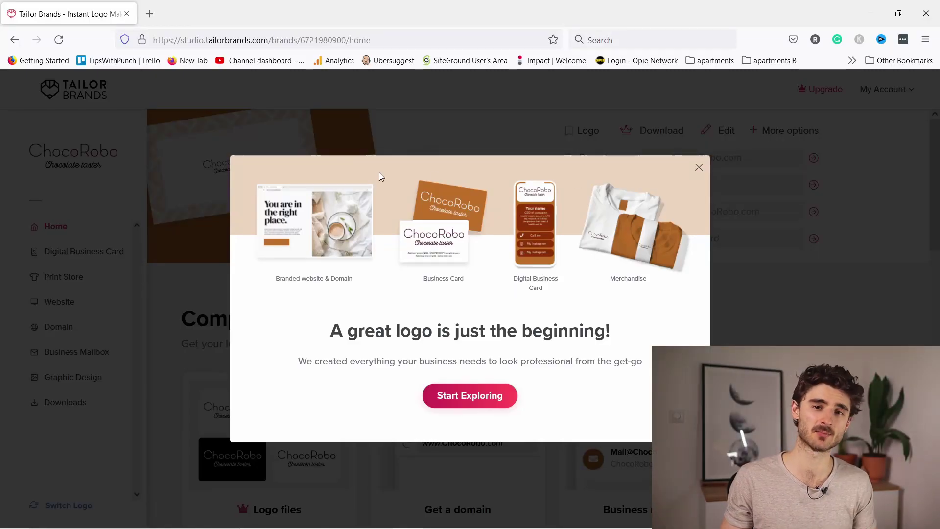
pyautogui.click(699, 168)
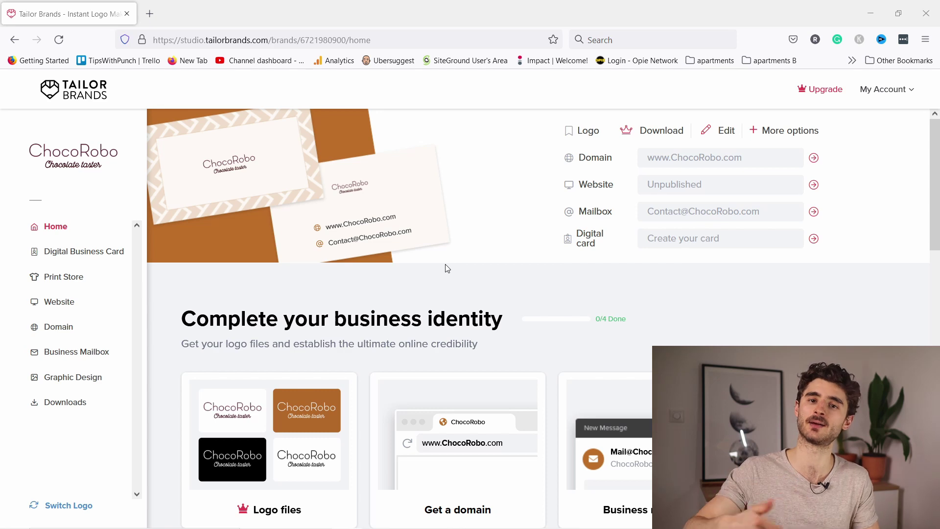
# Scroll through the Chocorobo dashboard sections, reviewing the digital card and Get a domain card.
pyautogui.scroll(-3, 426, 215)
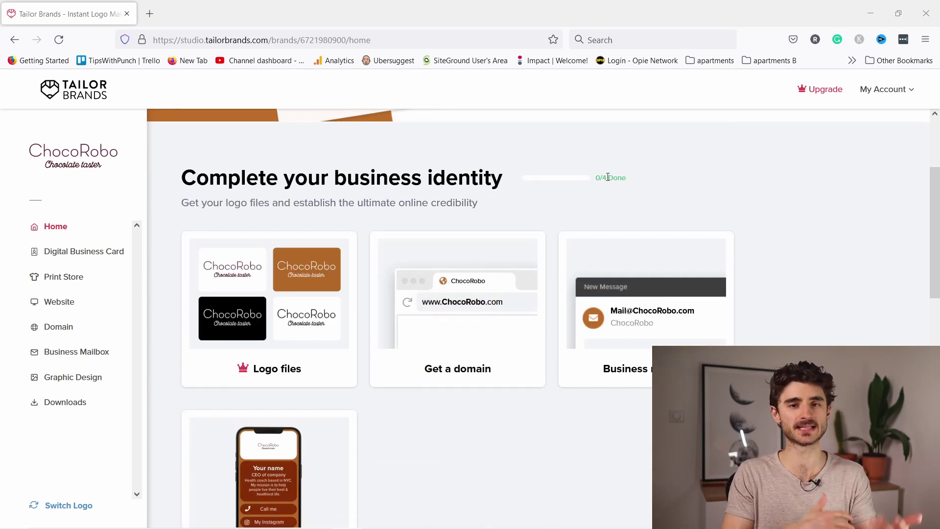
pyautogui.scroll(-7, 568, 190)
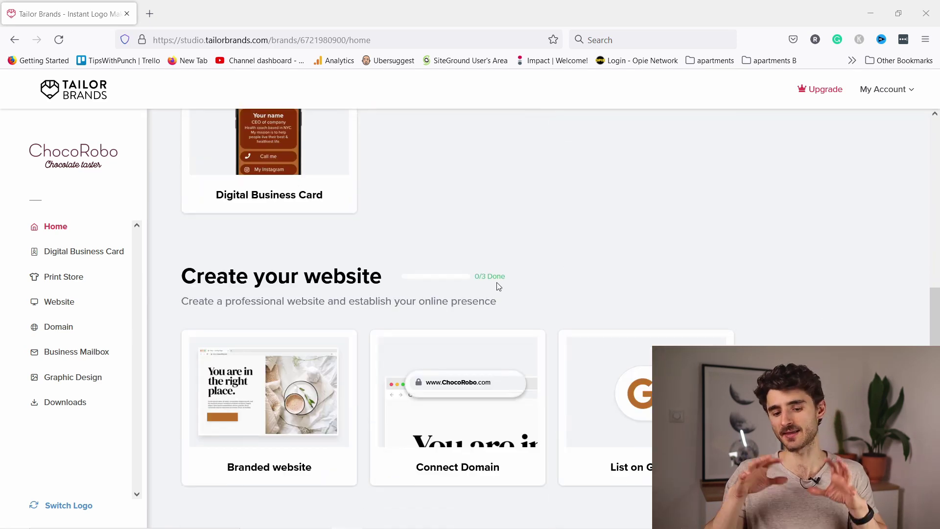
pyautogui.scroll(-6, 505, 277)
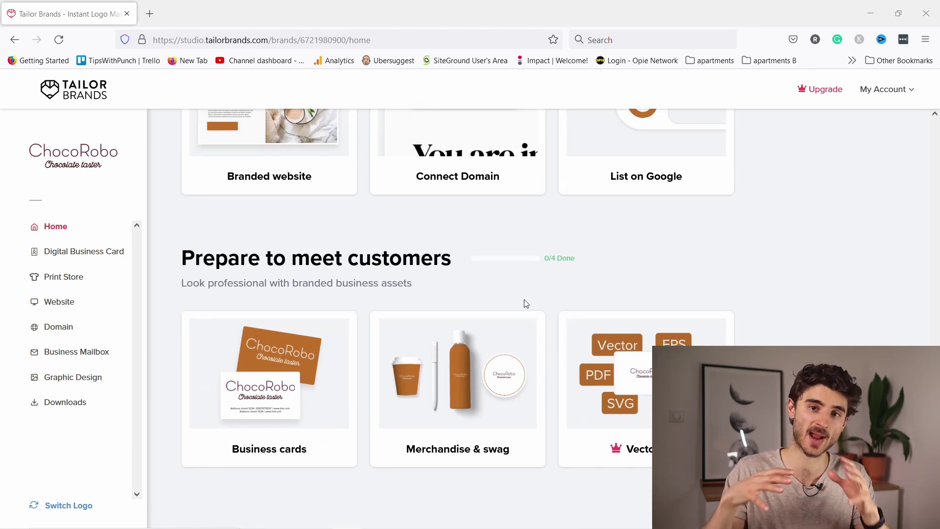
pyautogui.scroll(3, 536, 335)
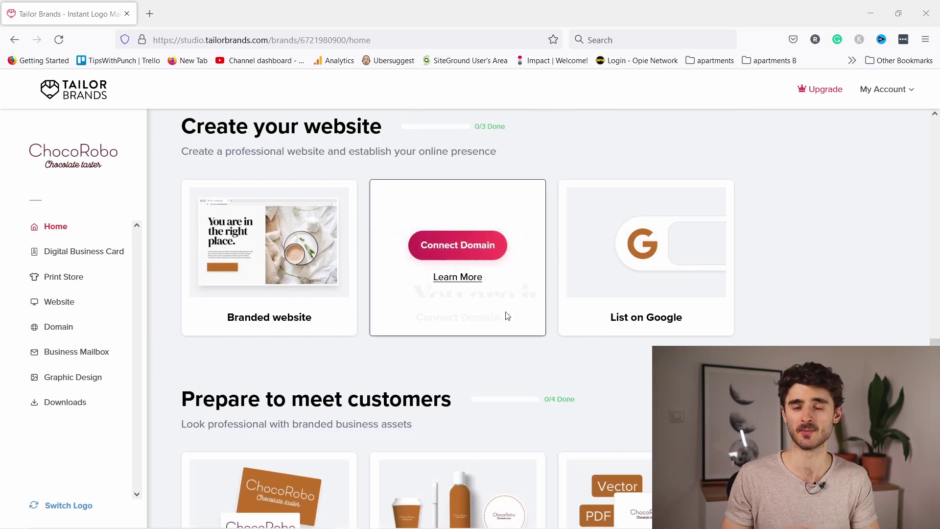
pyautogui.scroll(12, 357, 416)
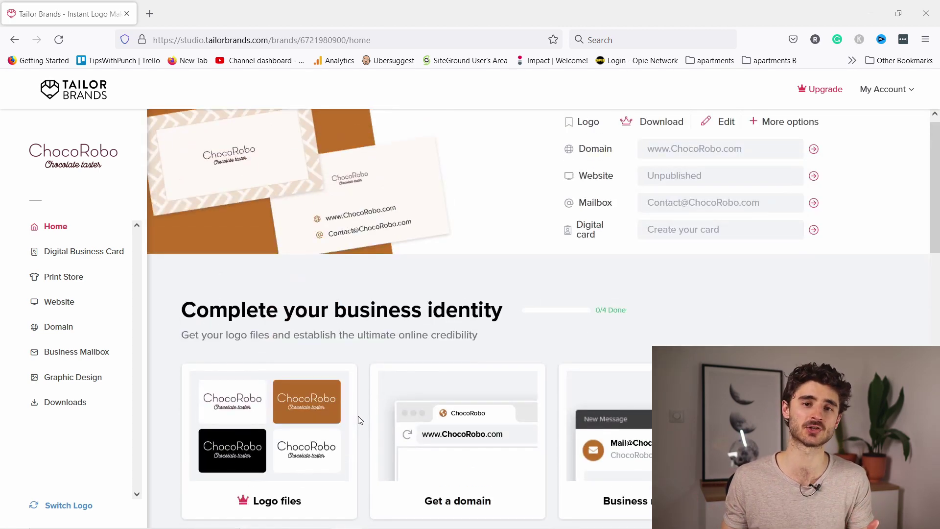
pyautogui.scroll(1, 357, 416)
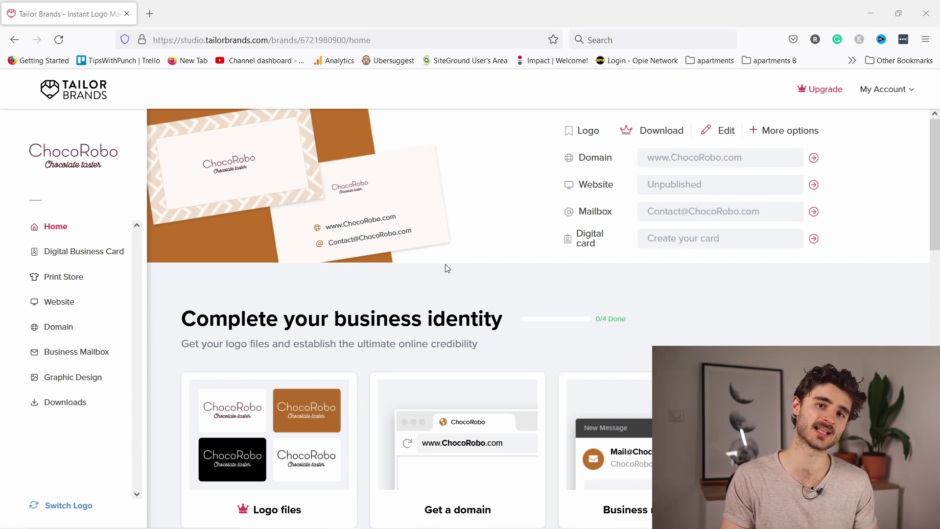
pyautogui.scroll(-3, 397, 266)
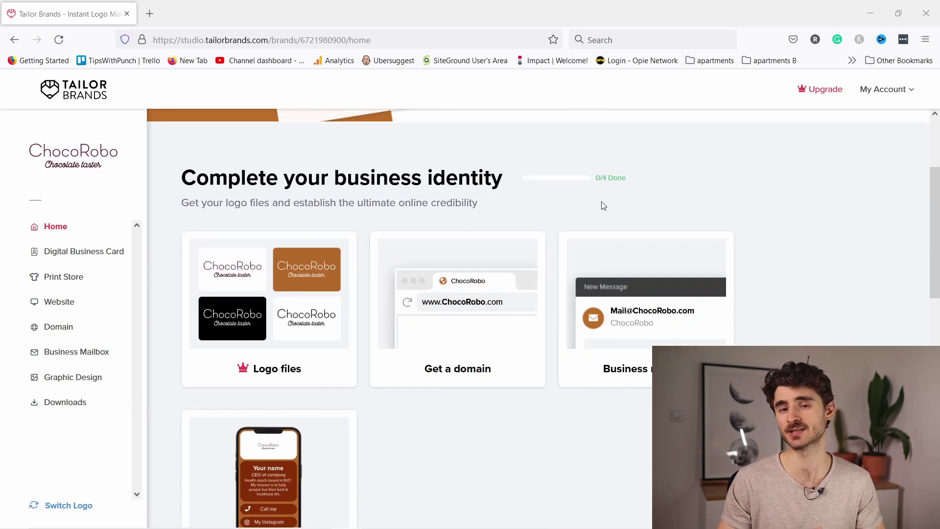
pyautogui.scroll(-7, 621, 175)
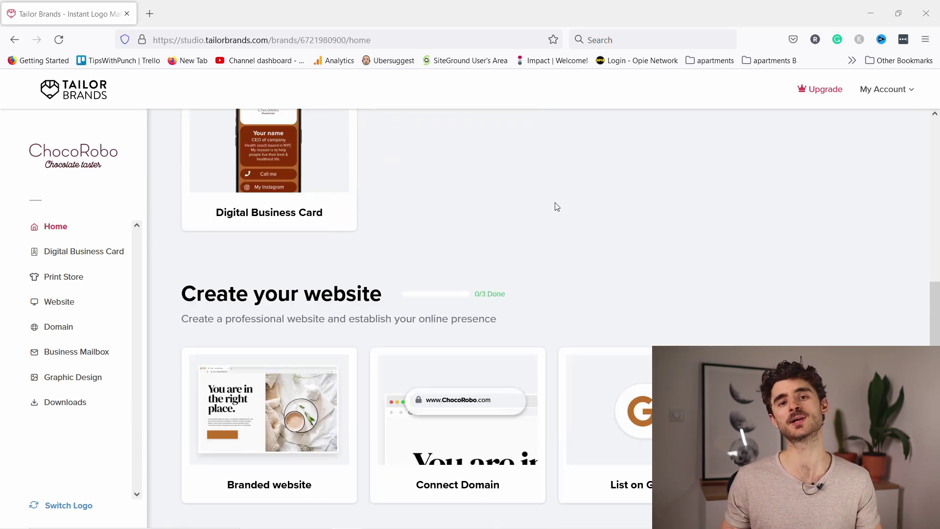
pyautogui.scroll(-6, 494, 277)
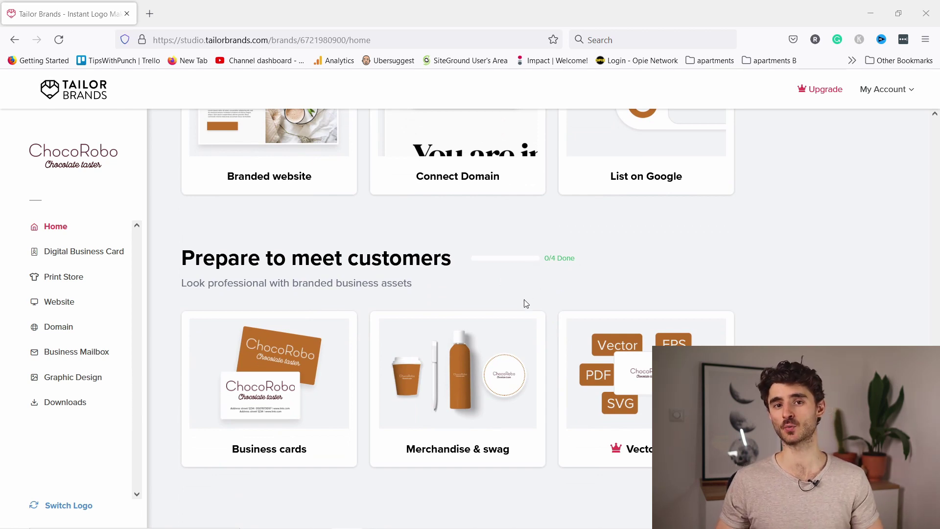
pyautogui.scroll(3, 524, 277)
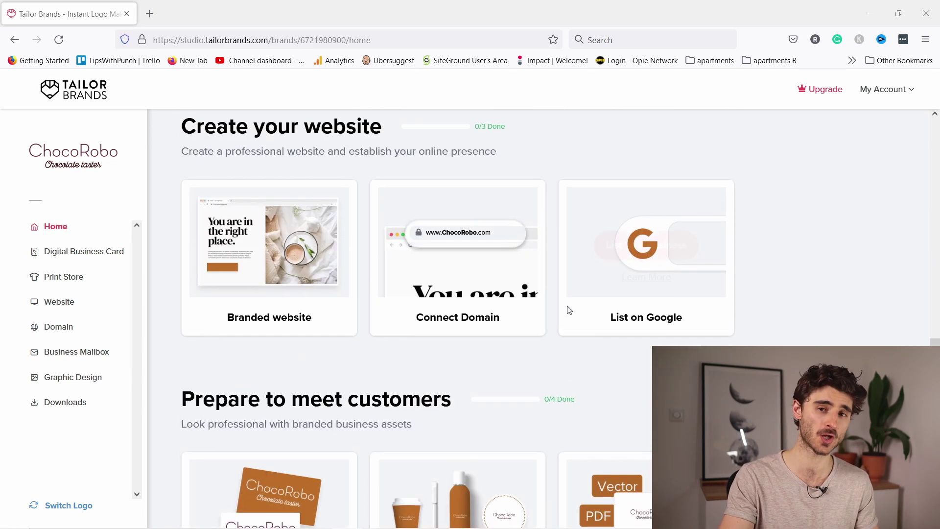
pyautogui.scroll(14, 357, 420)
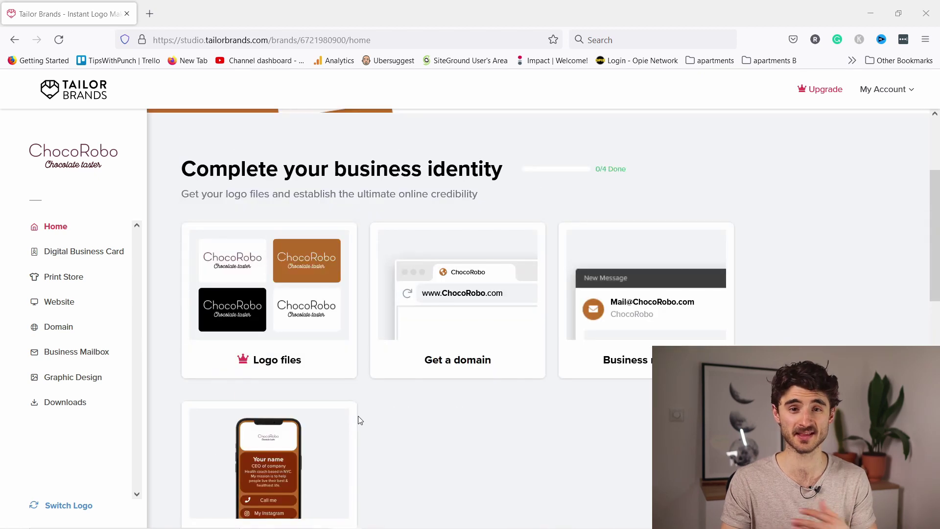
pyautogui.scroll(-3, 441, 421)
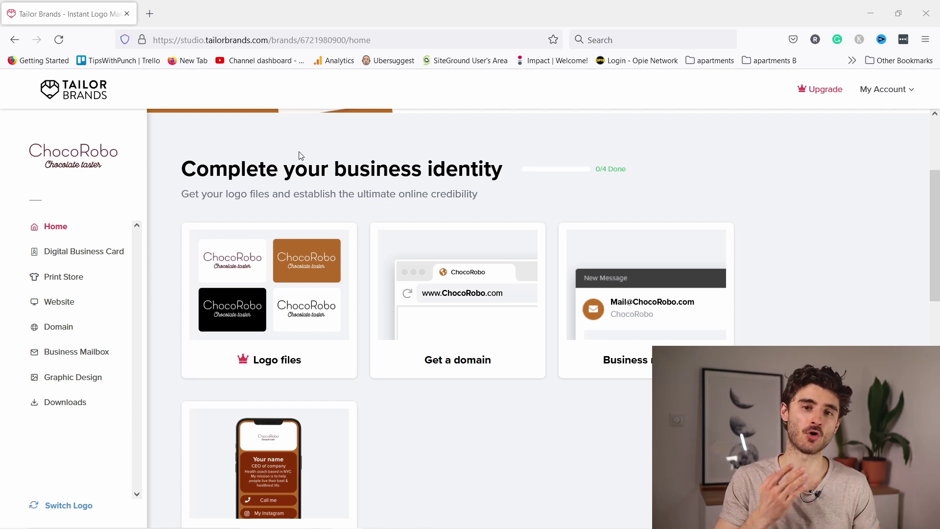
pyautogui.moveTo(455, 284)
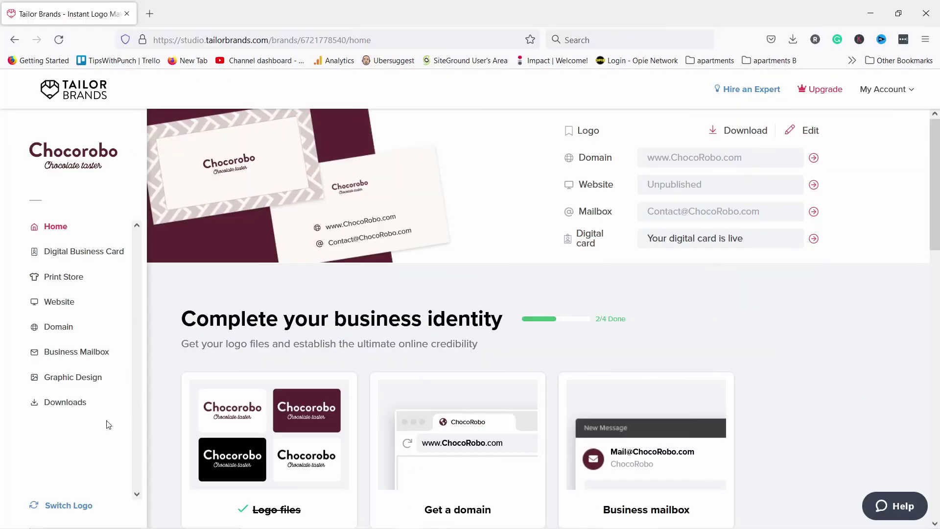
# Save the 480 x 80 px email signature logo as LogoSize_Email_signature_ByTailorBrands.zip.
pyautogui.click(64, 407)
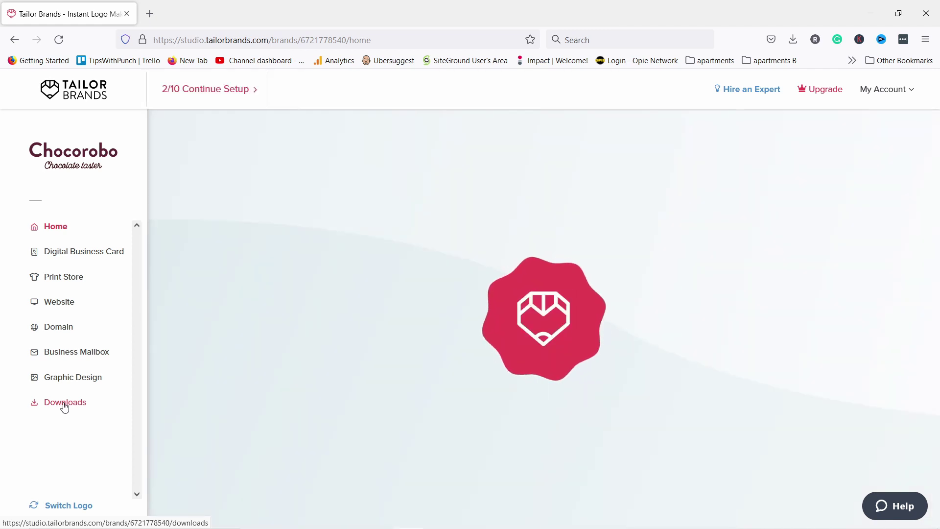
pyautogui.scroll(-5, 339, 318)
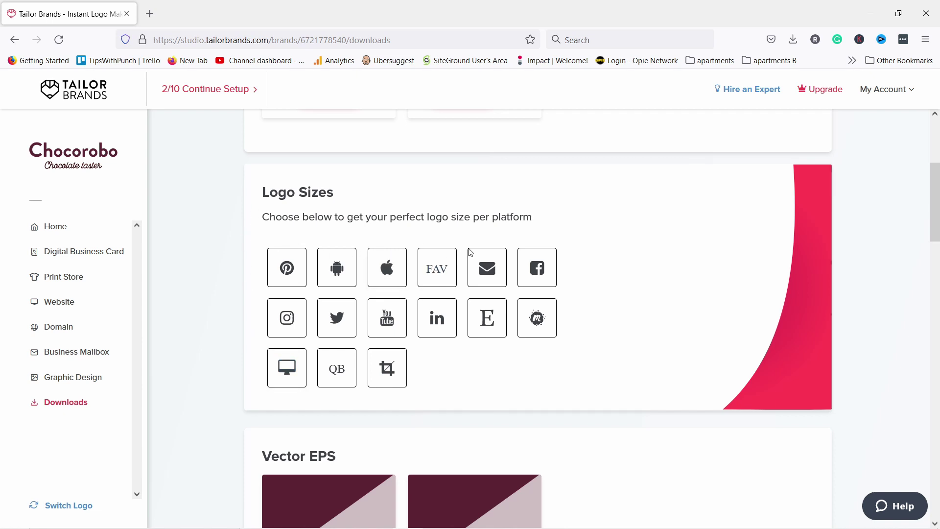
pyautogui.click(481, 273)
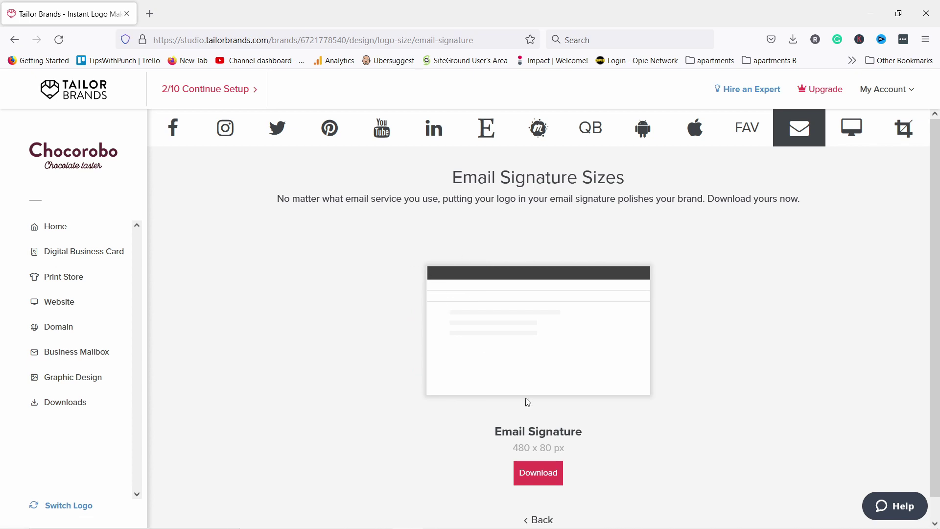
pyautogui.scroll(-1, 527, 402)
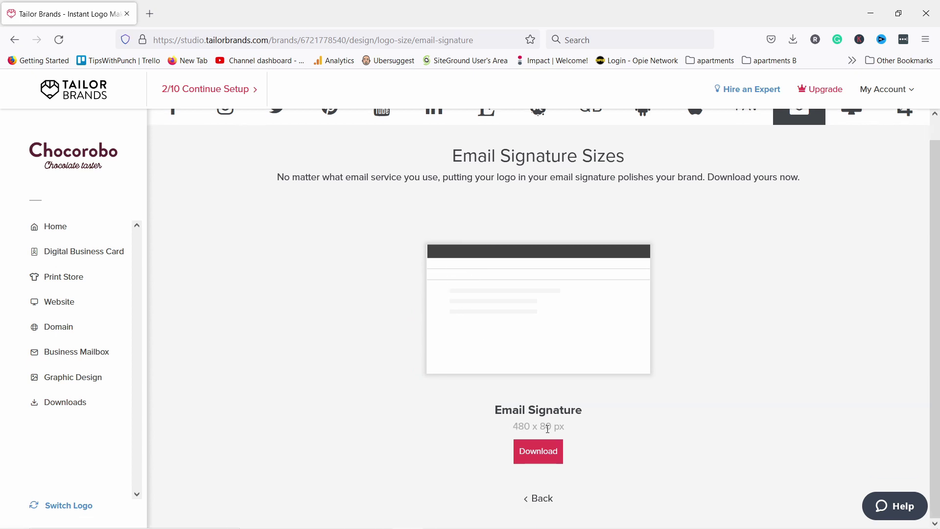
pyautogui.click(538, 448)
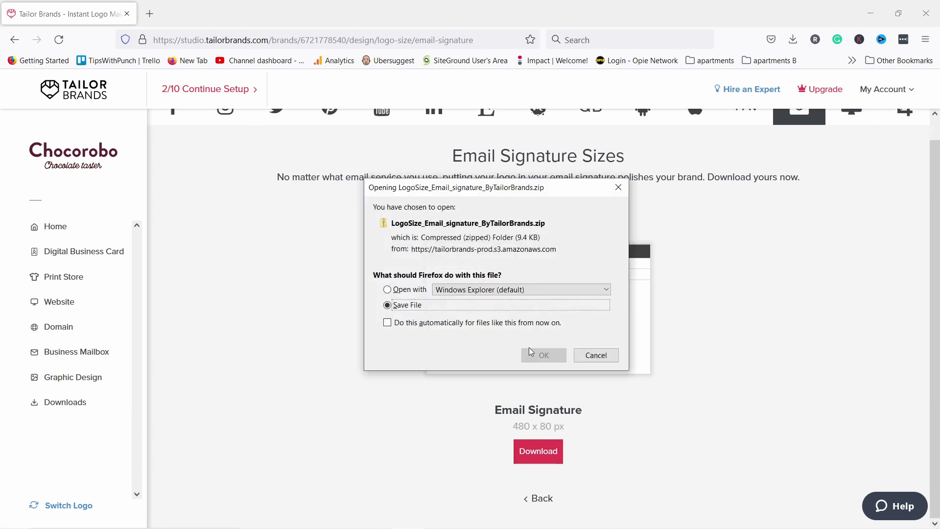
pyautogui.click(538, 356)
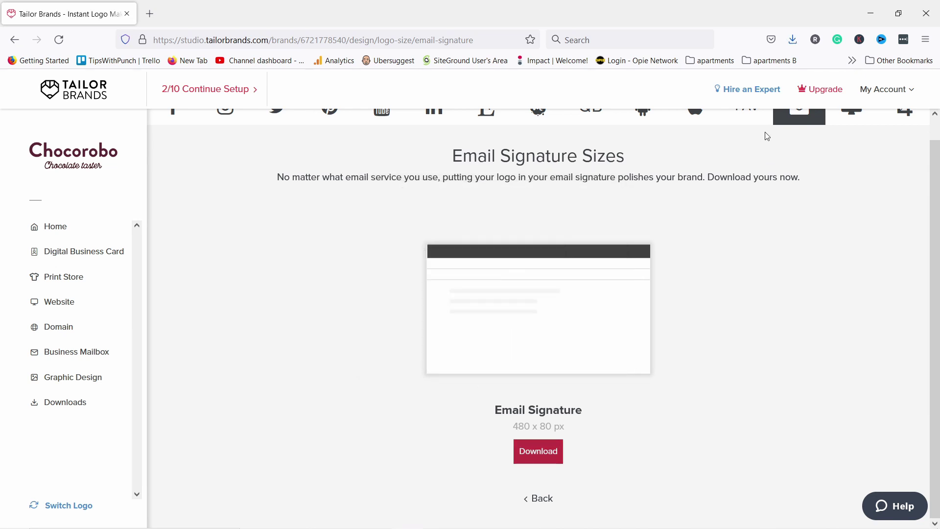
pyautogui.scroll(1, 722, 191)
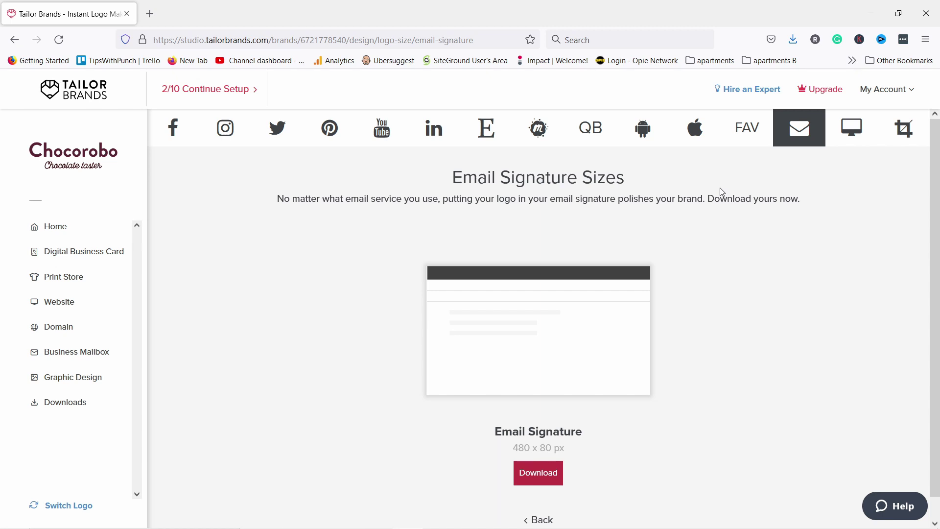
pyautogui.click(793, 39)
pyautogui.click(637, 70)
pyautogui.click(248, 189)
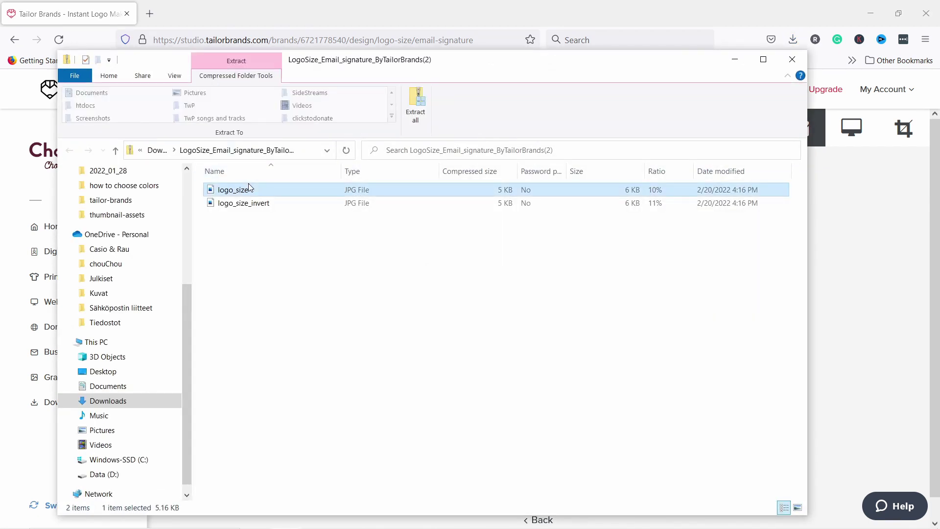
pyautogui.doubleClick(248, 190)
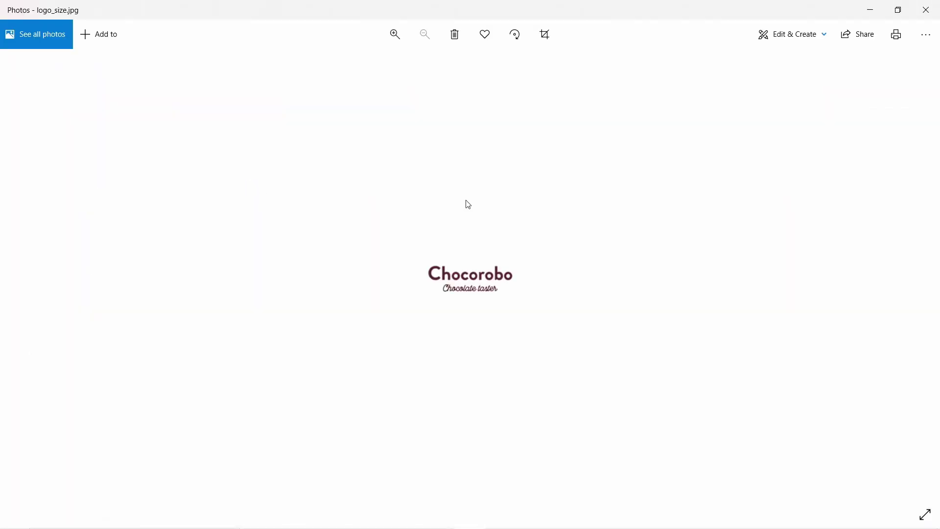
pyautogui.click(927, 10)
pyautogui.doubleClick(263, 203)
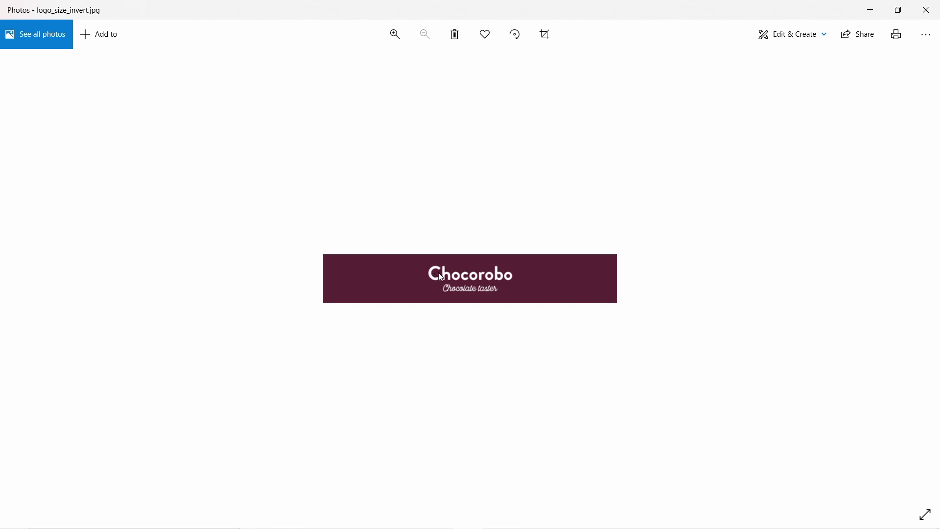
pyautogui.click(927, 9)
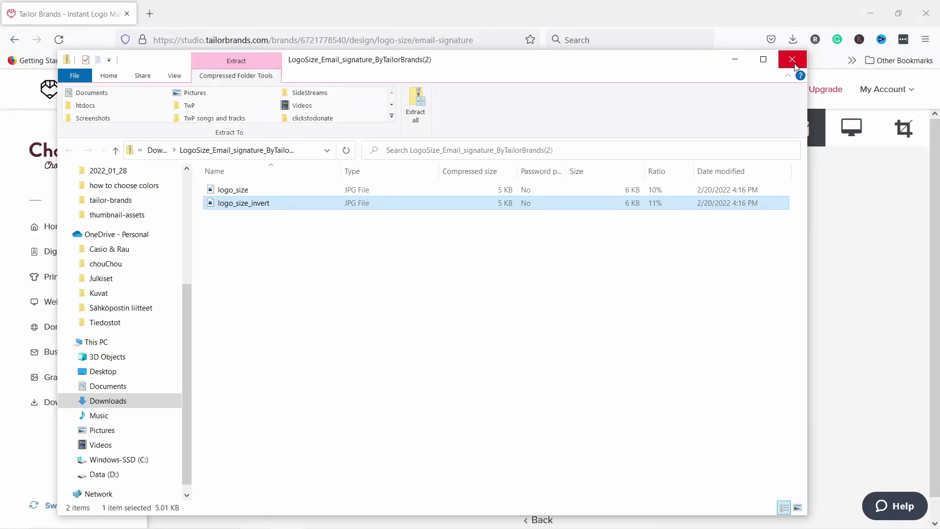
pyautogui.click(790, 58)
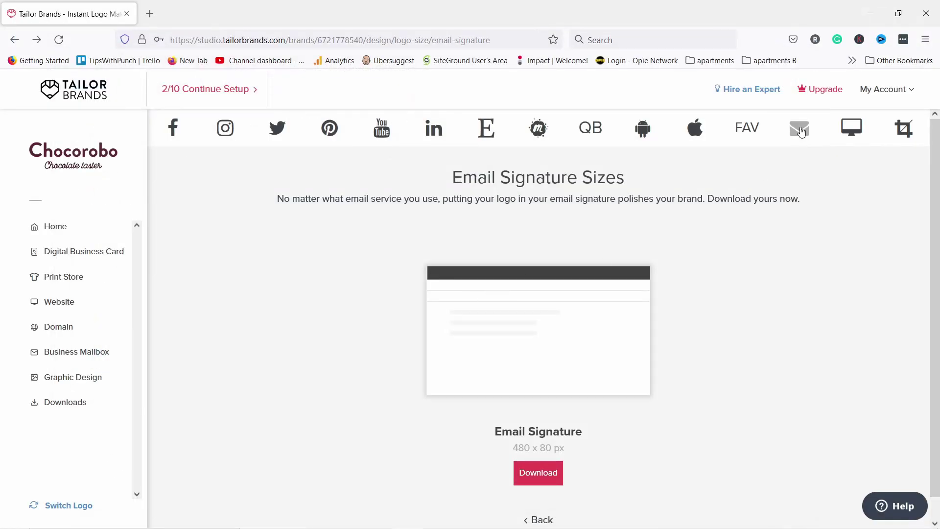
# Compare the Basic, Standard and Premium upgrade plans with 1-month billing prices.
pyautogui.click(825, 95)
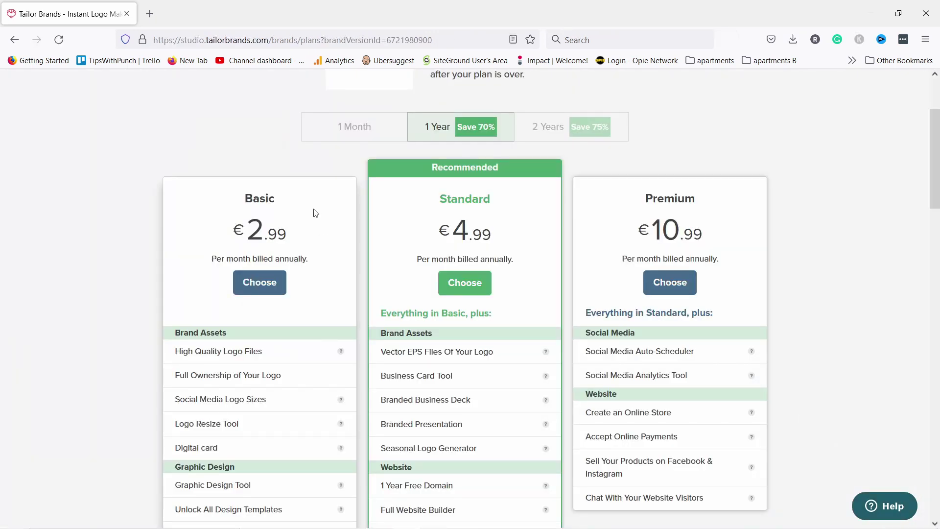
pyautogui.scroll(-3, 367, 230)
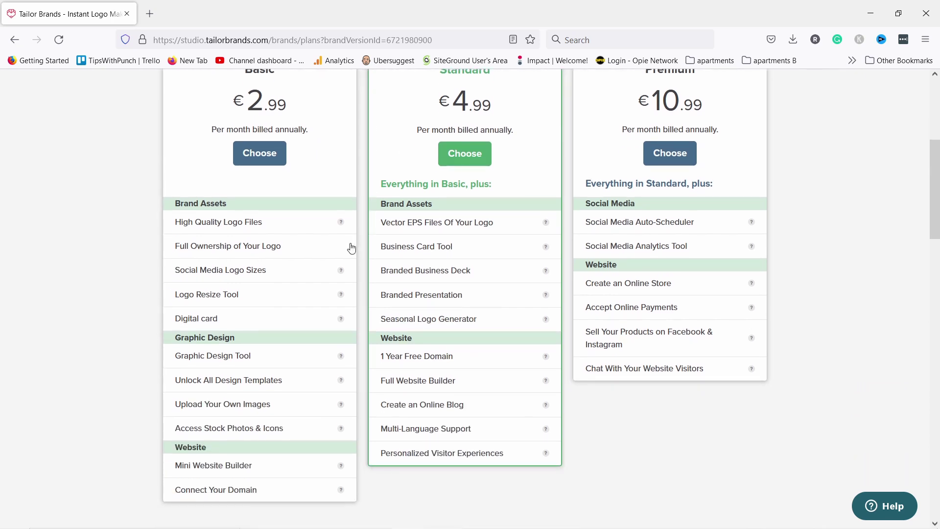
pyautogui.scroll(2, 358, 222)
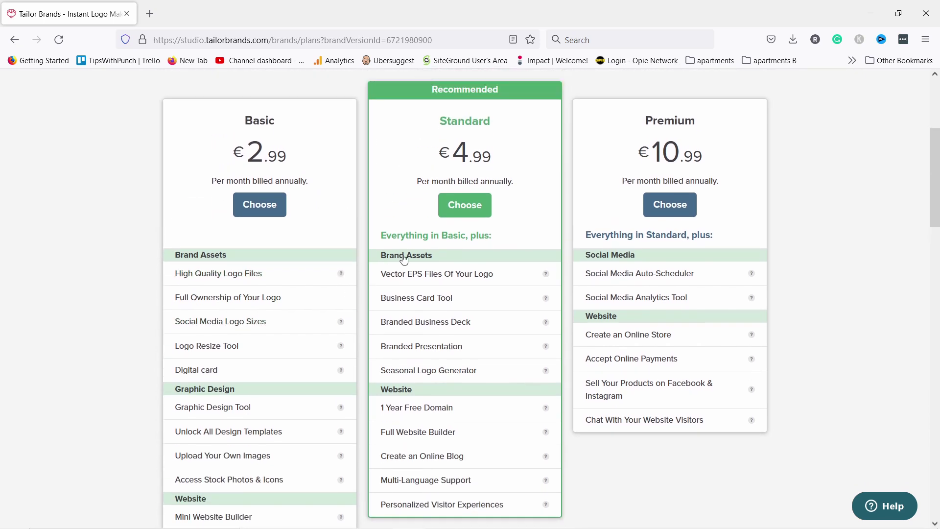
pyautogui.scroll(-2, 475, 384)
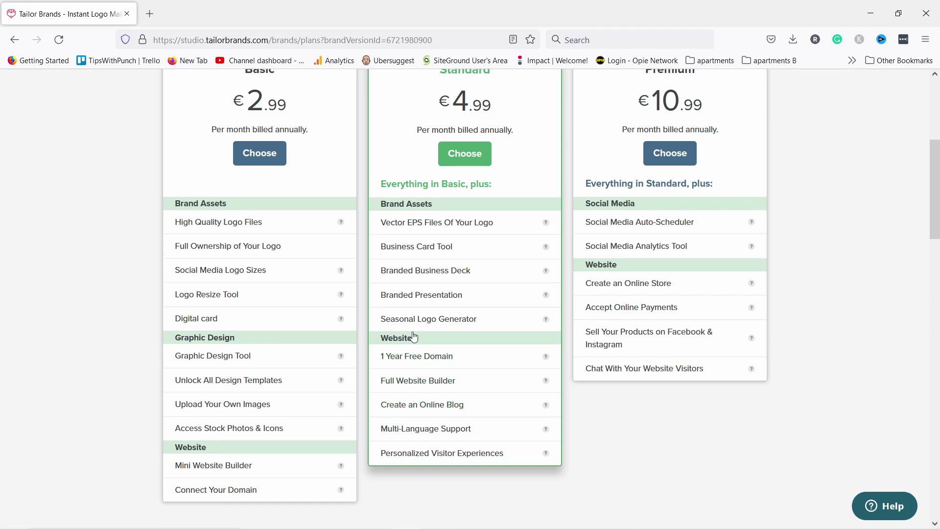
pyautogui.scroll(2, 692, 123)
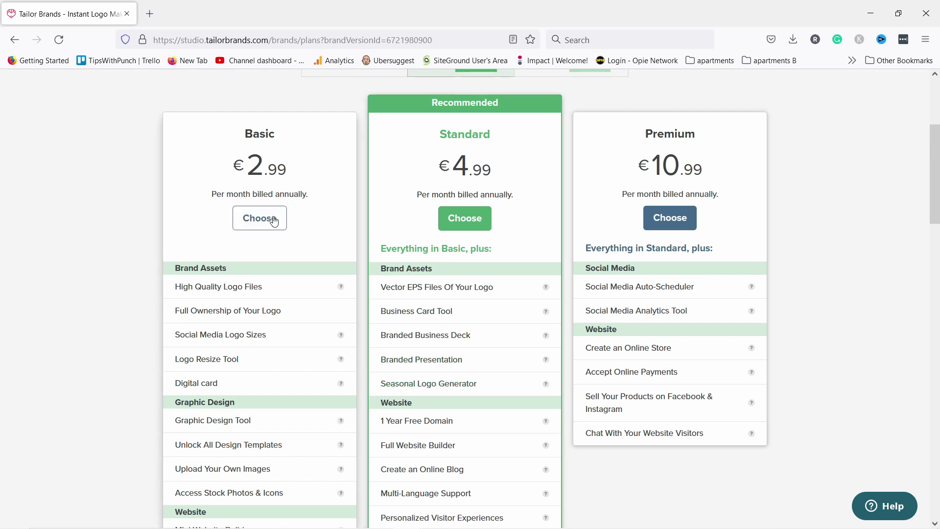
pyautogui.scroll(3, 260, 218)
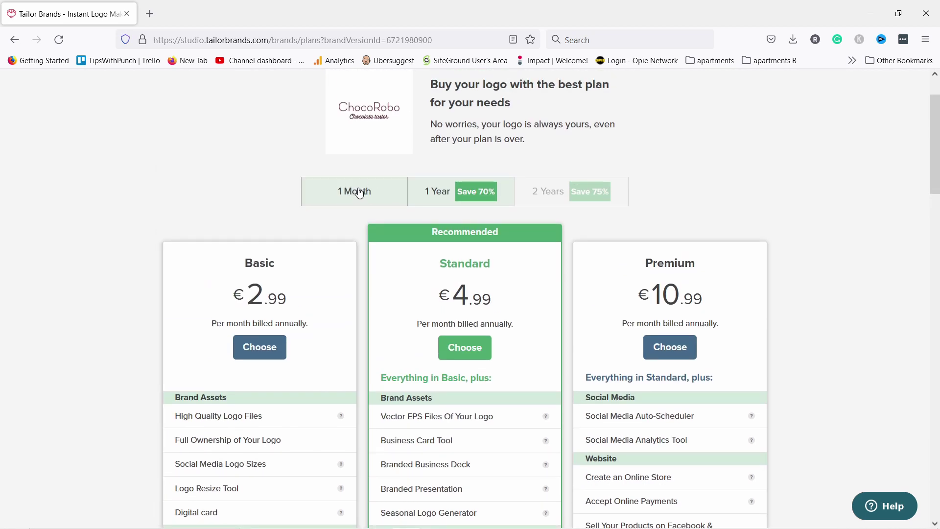
pyautogui.click(360, 190)
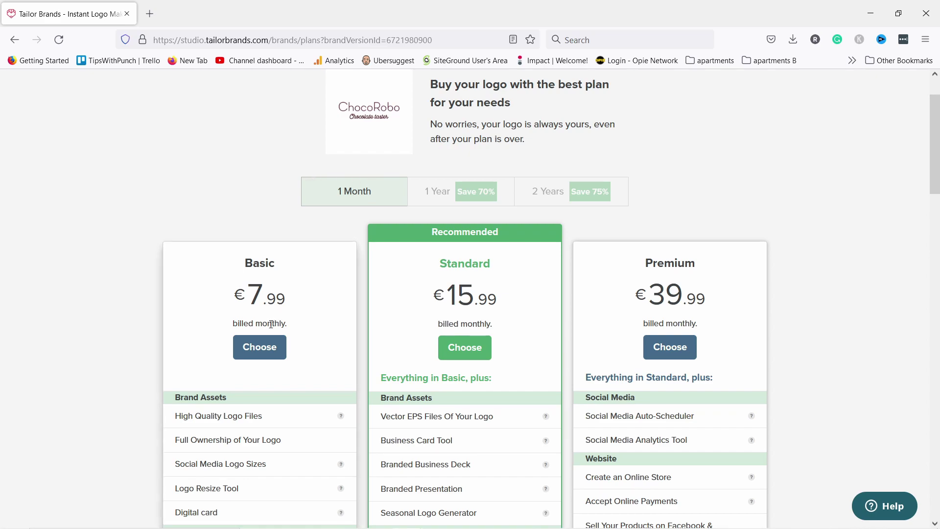
pyautogui.scroll(-2, 269, 210)
pyautogui.scroll(2, 289, 255)
pyautogui.scroll(1, 289, 255)
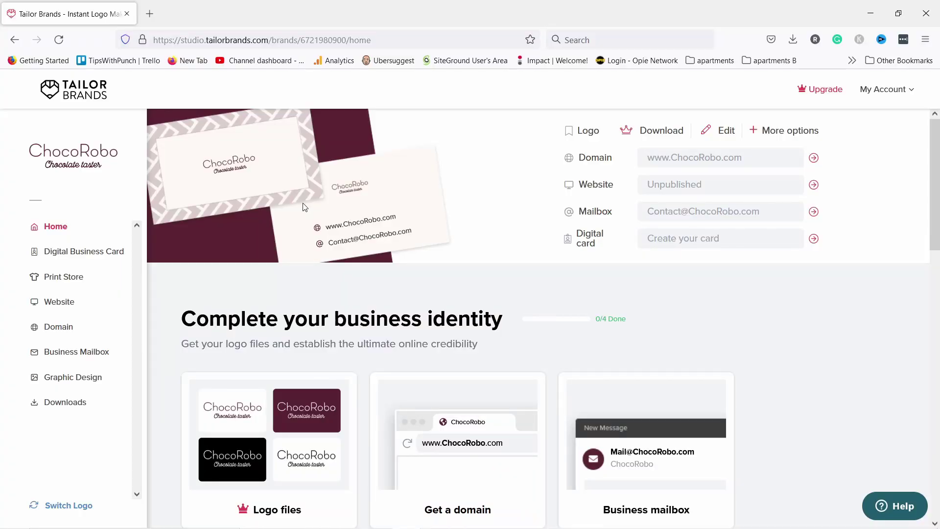
# Open Digital Business Card and bring up its 'Meet Your Digital Business Card' introduction.
pyautogui.scroll(-3, 304, 207)
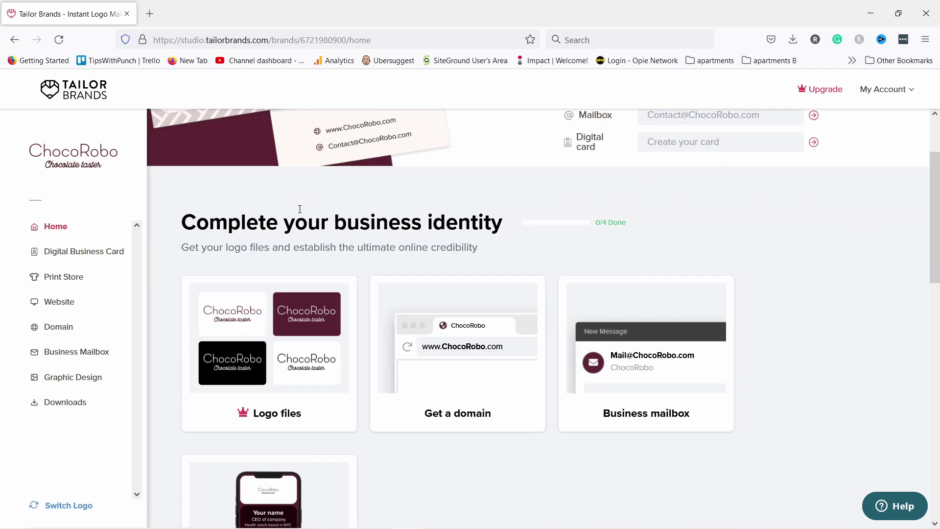
pyautogui.scroll(-3, 330, 201)
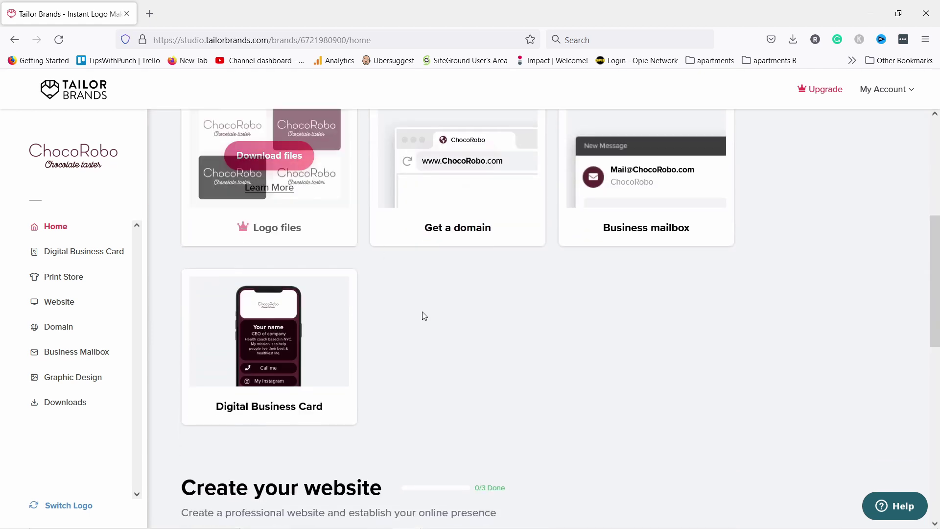
pyautogui.click(275, 338)
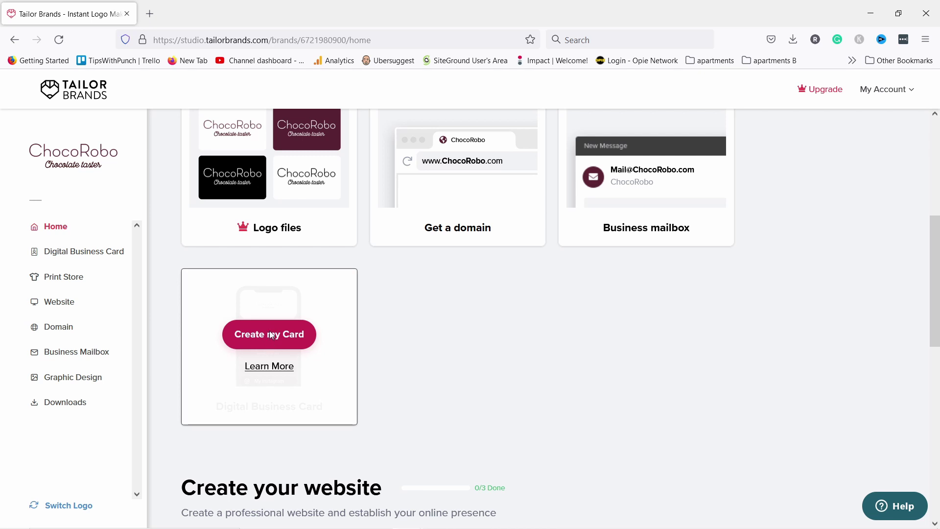
pyautogui.scroll(-2, 478, 248)
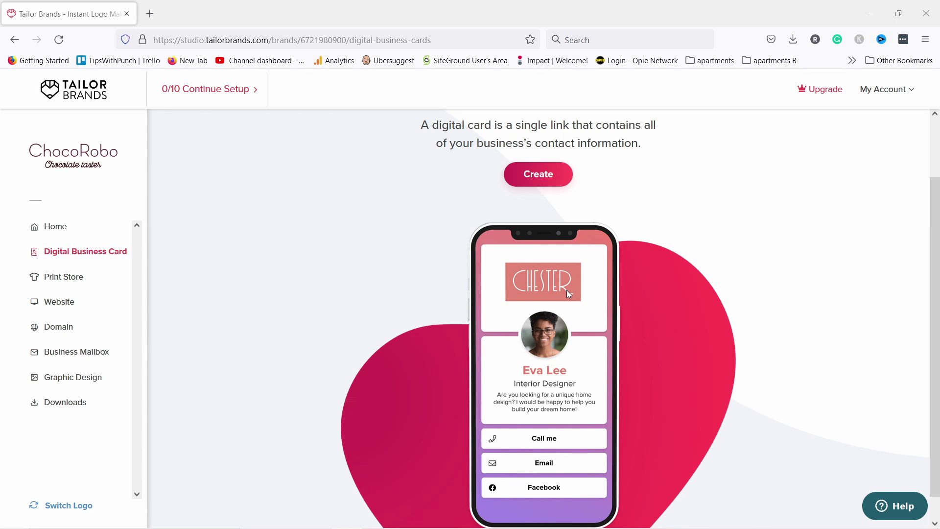
pyautogui.scroll(-1, 629, 312)
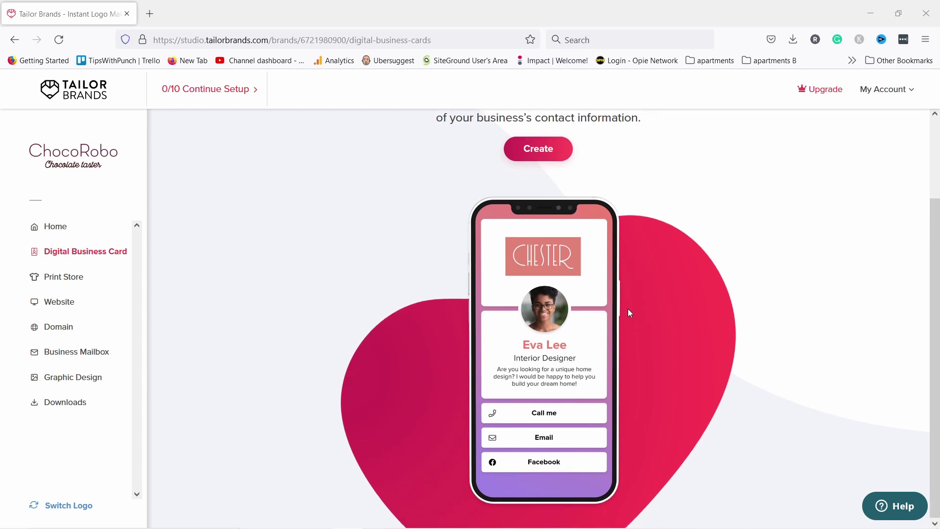
pyautogui.scroll(3, 473, 247)
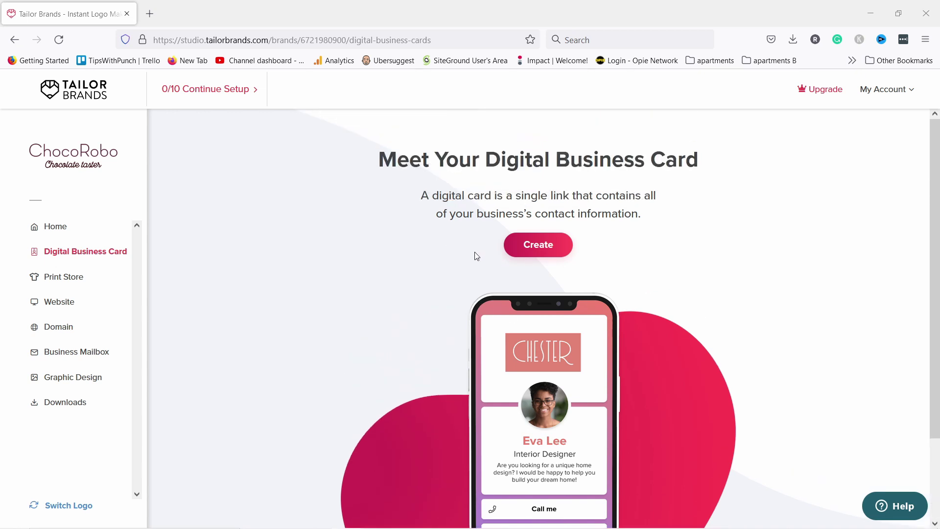
pyautogui.scroll(-2, 515, 303)
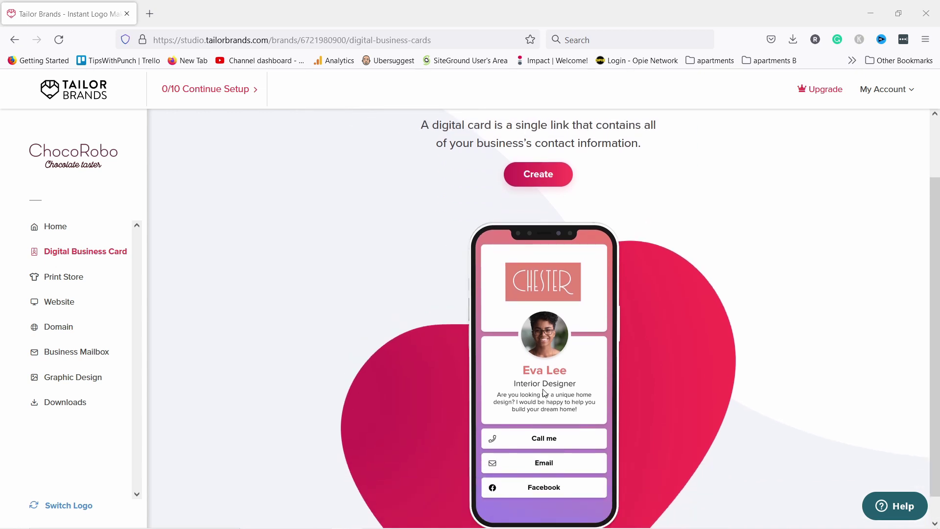
pyautogui.scroll(3, 544, 392)
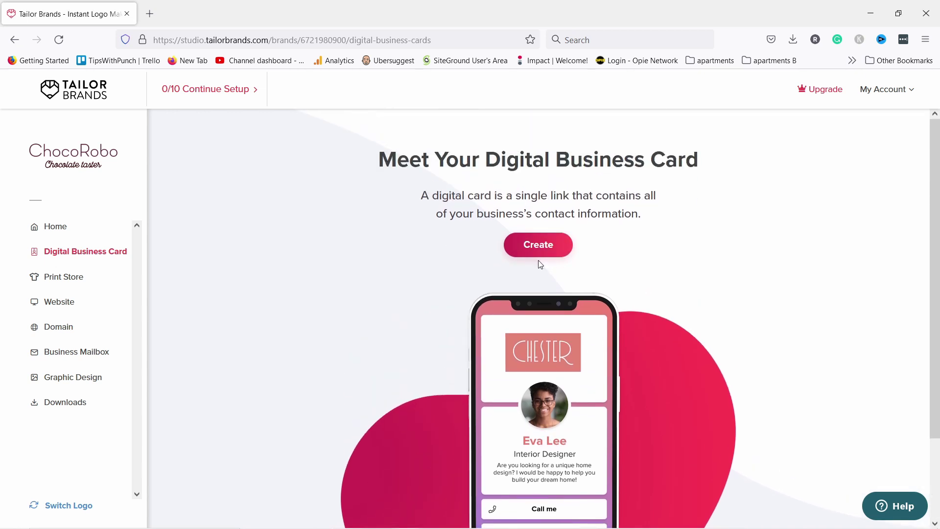
# Create a new card and, after trying Dark, apply the Neutral brand-colour design.
pyautogui.click(543, 246)
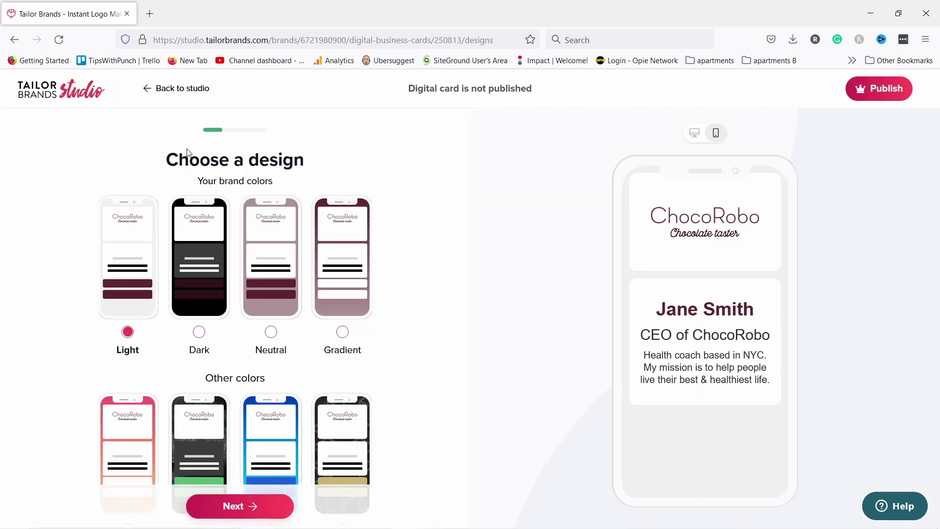
pyautogui.scroll(-5, 198, 282)
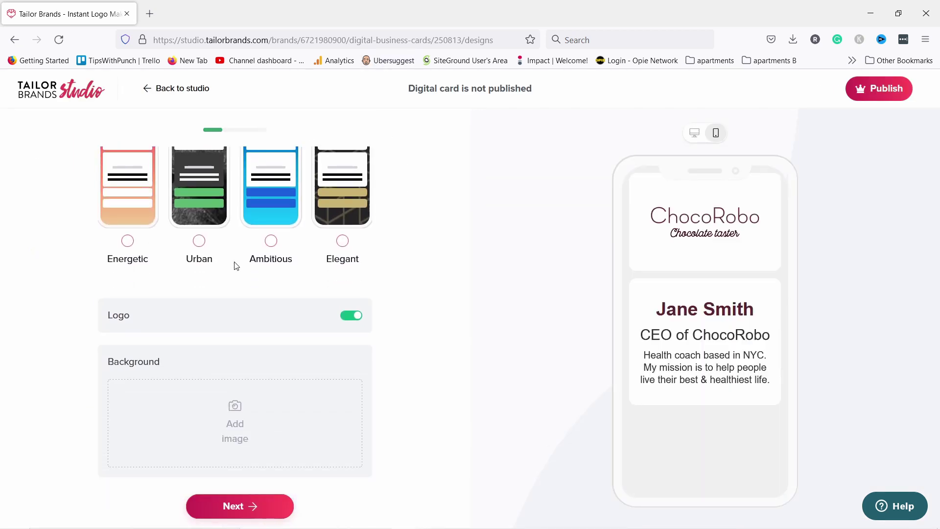
pyautogui.scroll(5, 235, 264)
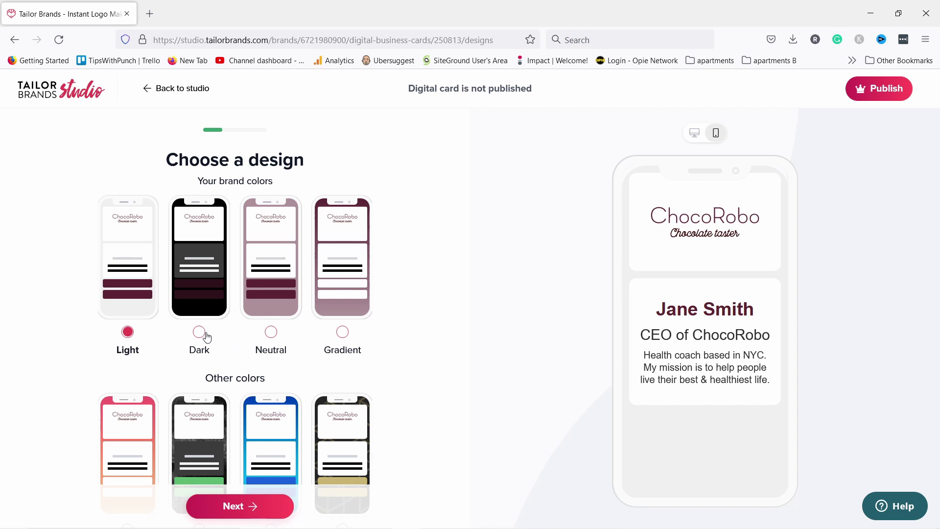
pyautogui.click(272, 332)
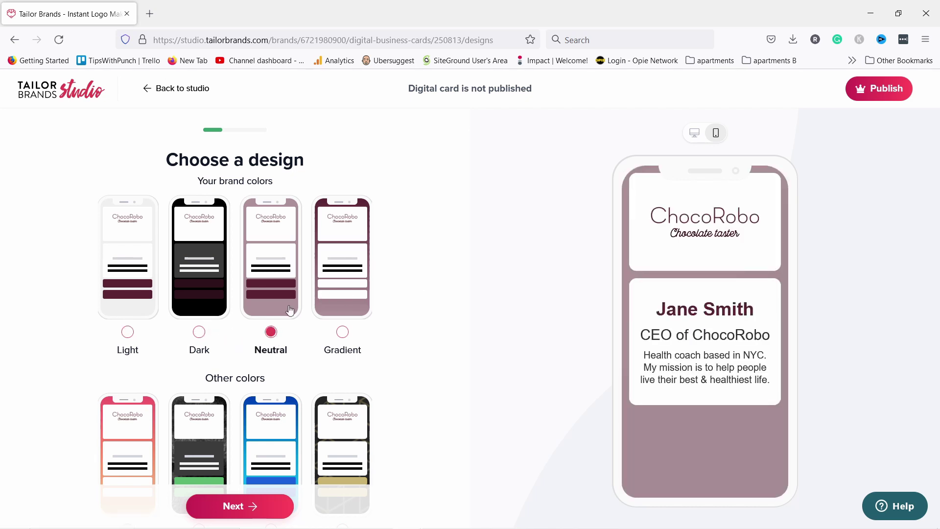
pyautogui.click(200, 332)
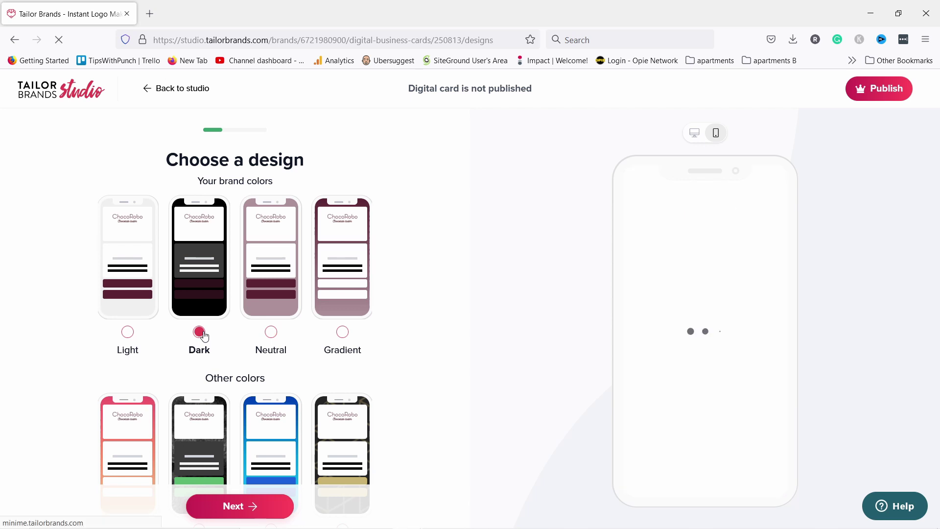
pyautogui.click(268, 345)
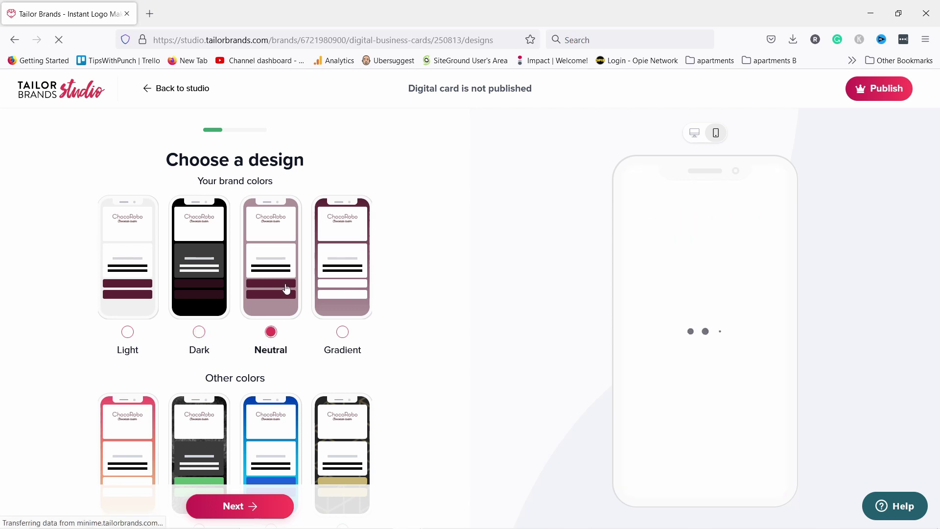
pyautogui.scroll(-5, 428, 241)
pyautogui.scroll(-1, 430, 235)
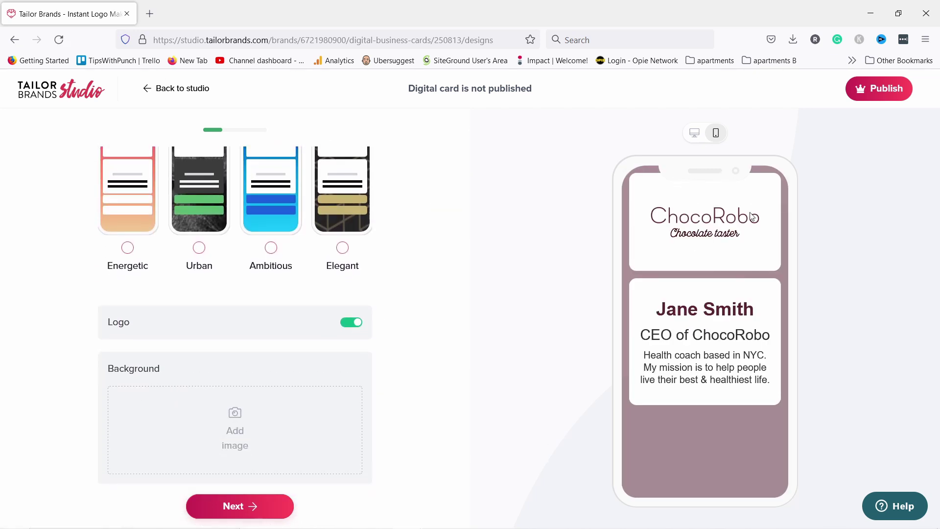
# Search images for 'chocolate' and set the chocolate-shavings photo as the card background.
pyautogui.click(248, 424)
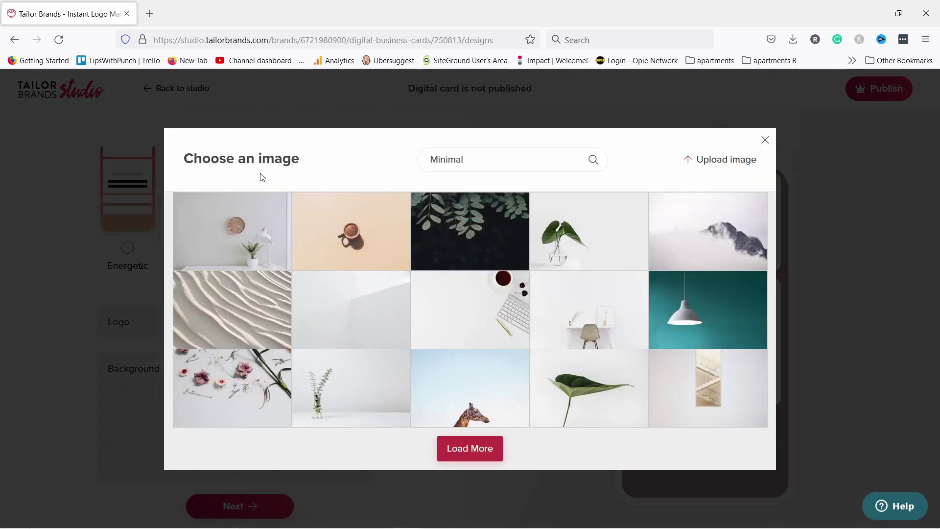
pyautogui.click(712, 163)
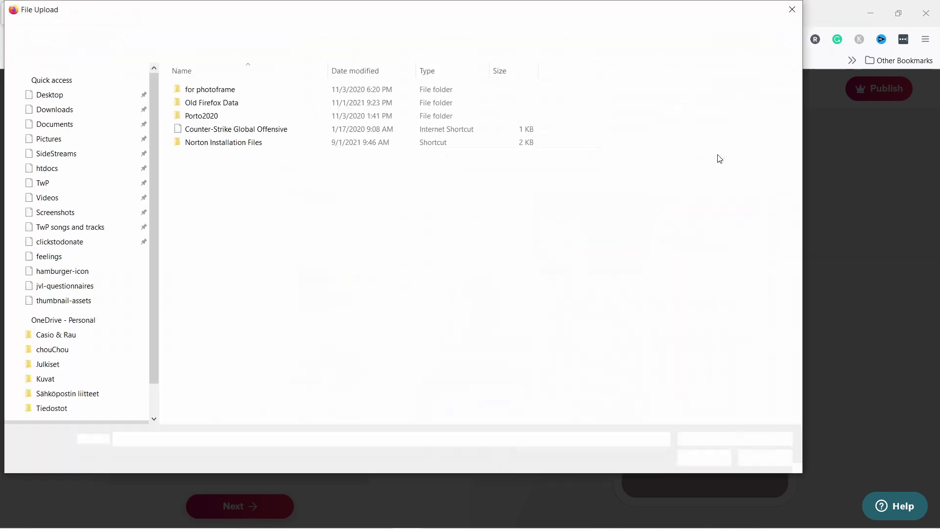
pyautogui.click(792, 10)
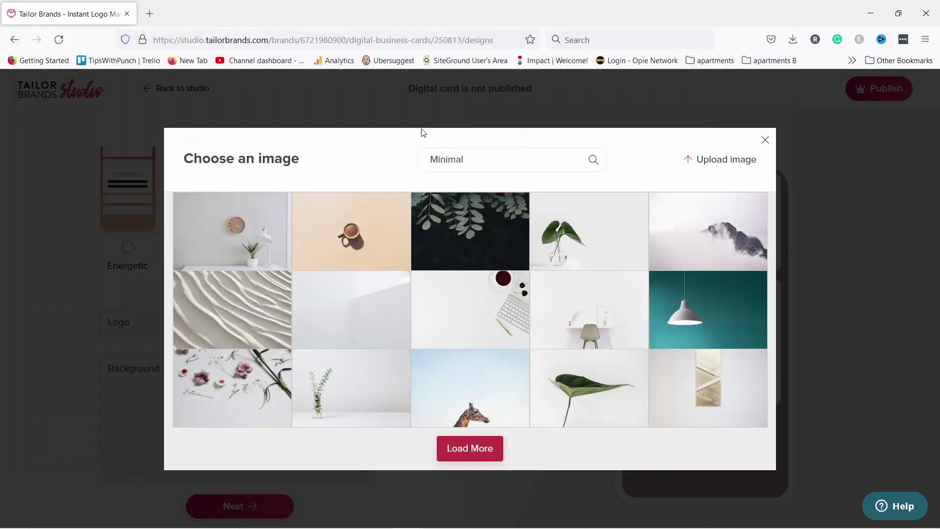
pyautogui.click(495, 158)
pyautogui.write('ch')
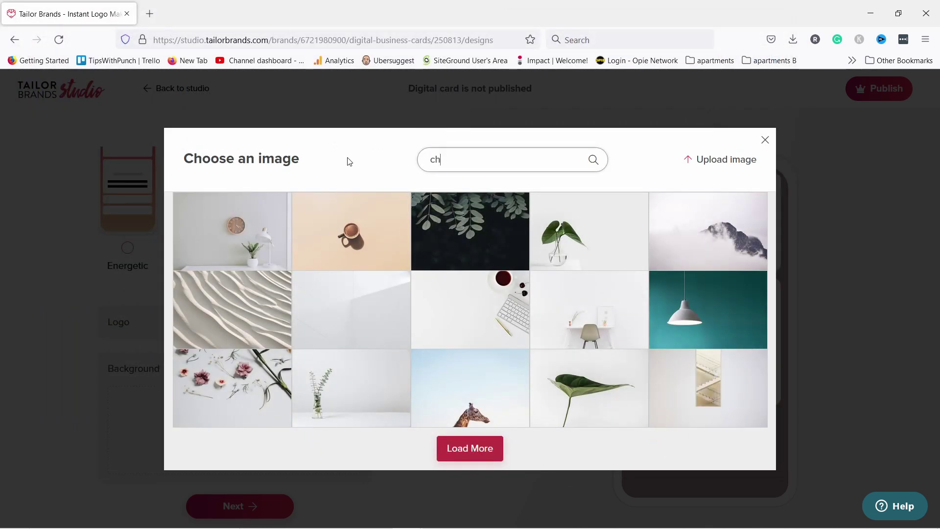
pyautogui.write('ocolate')
pyautogui.press('Return')
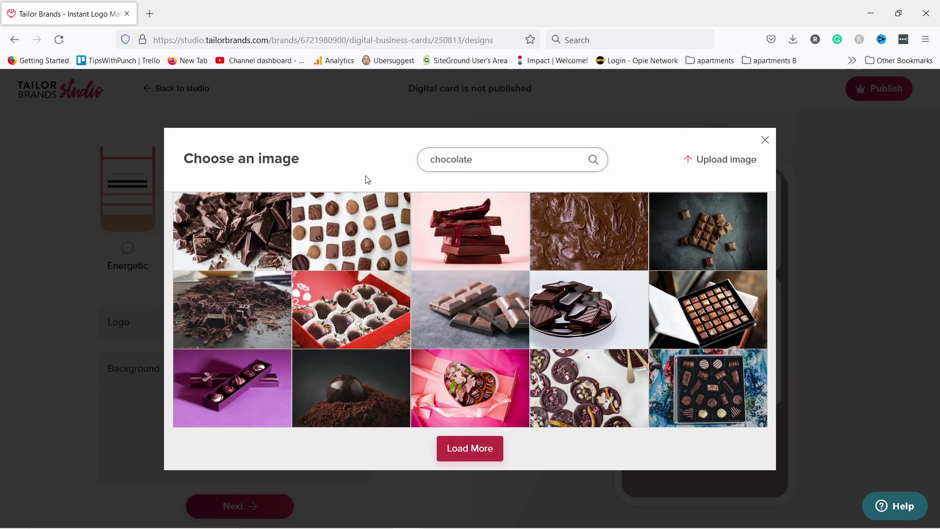
pyautogui.moveTo(226, 258)
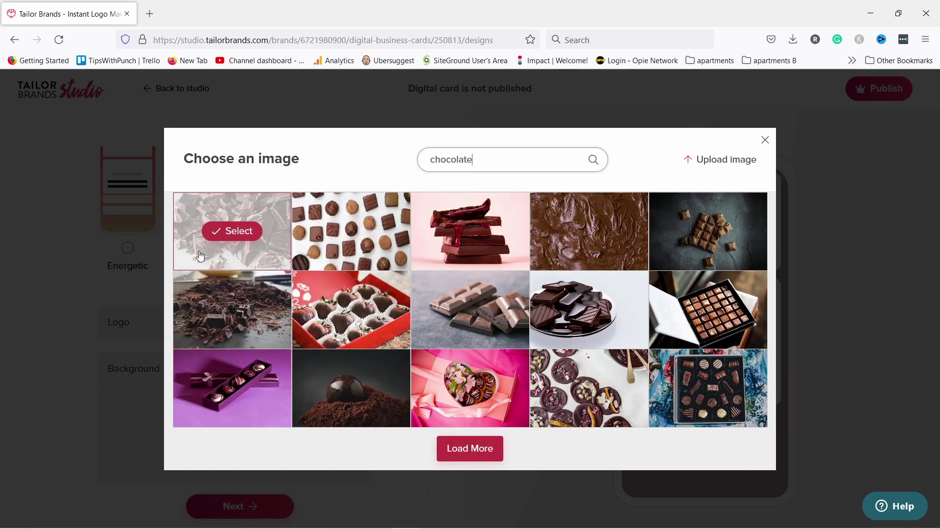
pyautogui.click(239, 309)
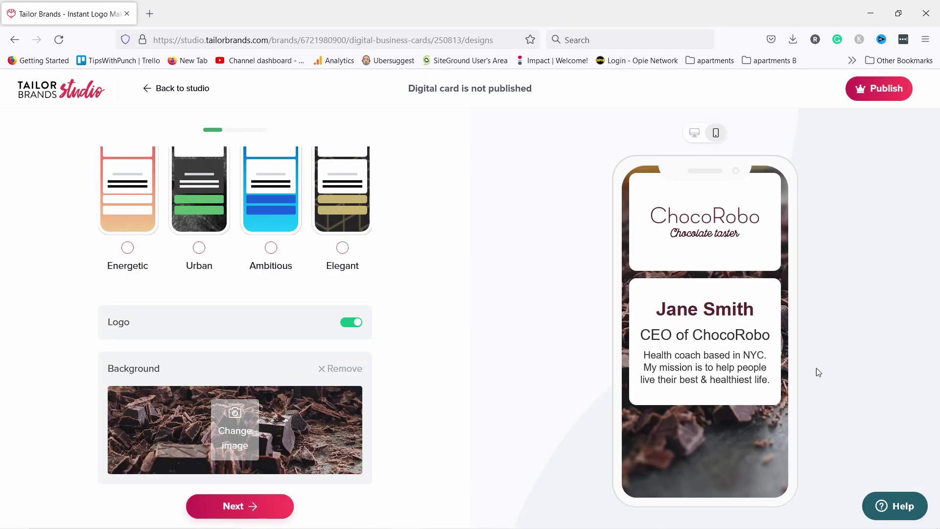
pyautogui.scroll(-1, 424, 378)
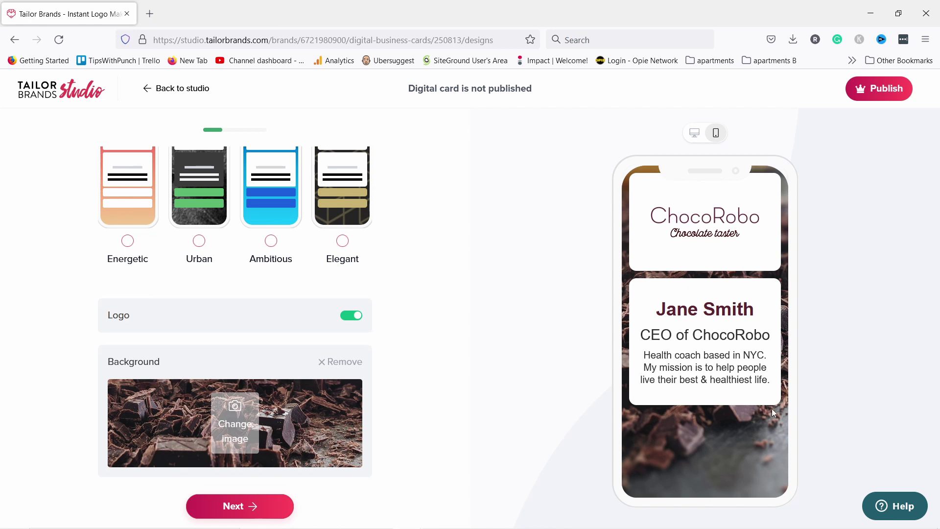
# Enter the owner's name, set the title to 'Chocolate Taster', and delete the sample description.
pyautogui.click(251, 509)
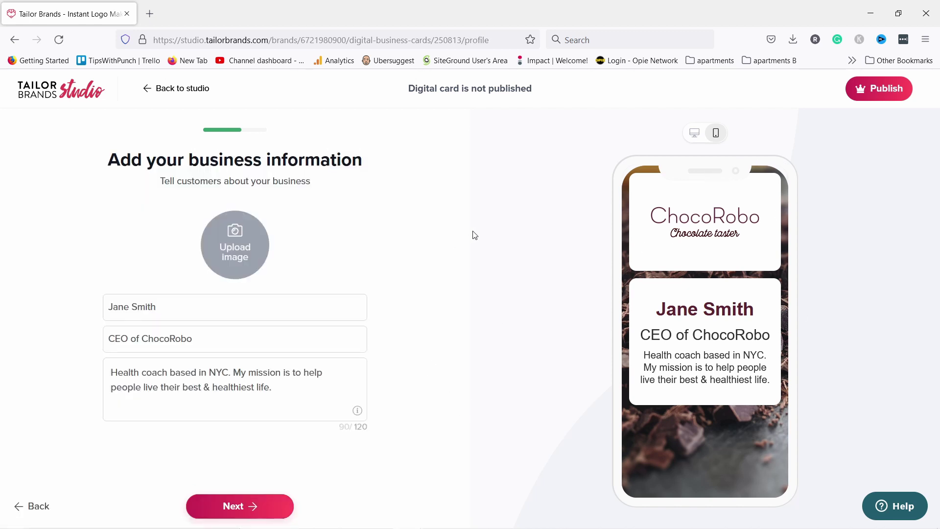
pyautogui.moveTo(169, 309); pyautogui.dragTo(99, 309)
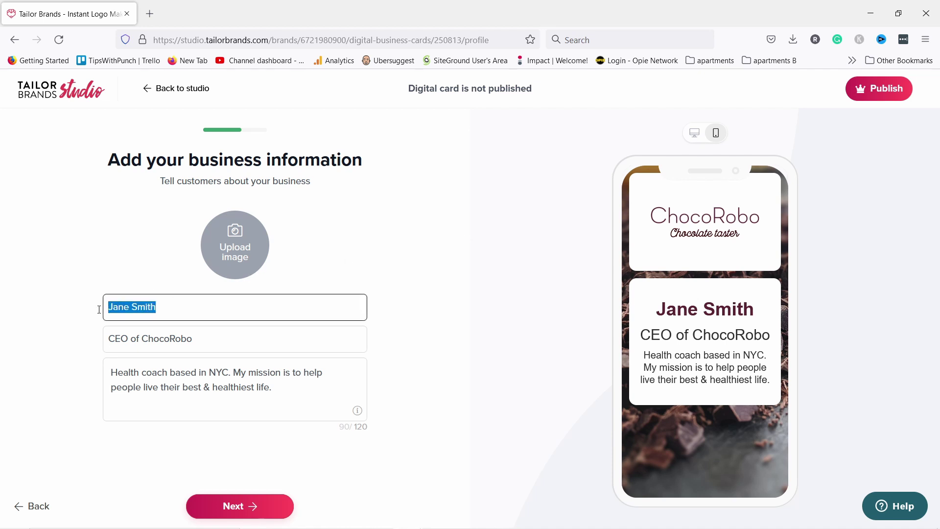
pyautogui.write('Robert R.')
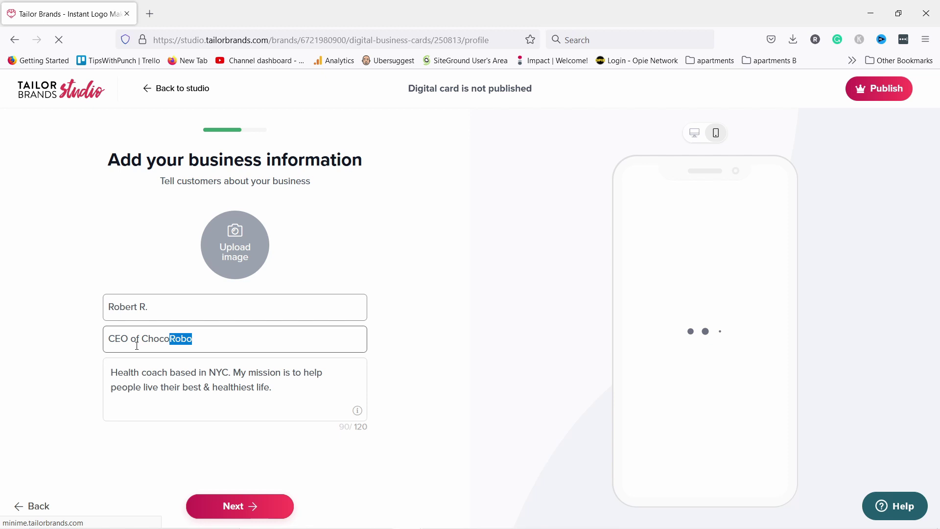
pyautogui.tripleClick(137, 346)
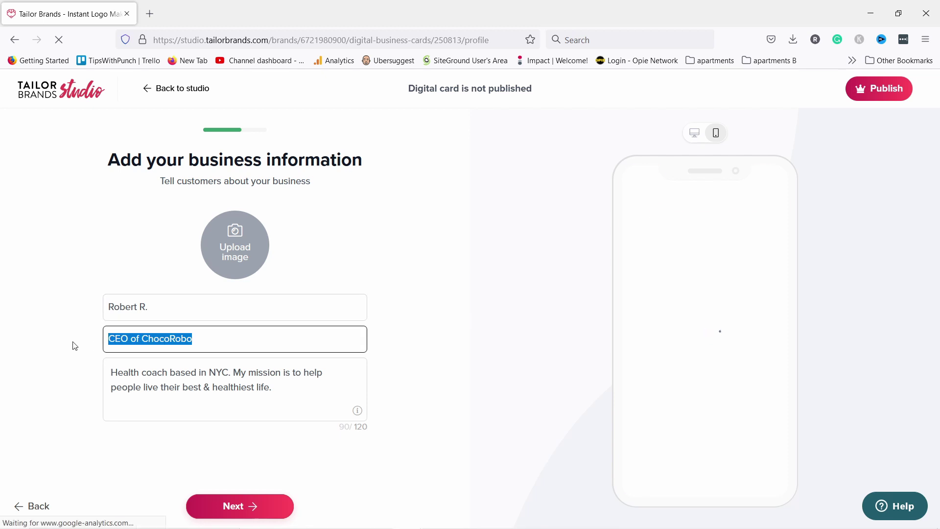
pyautogui.write('Chocolate Taster')
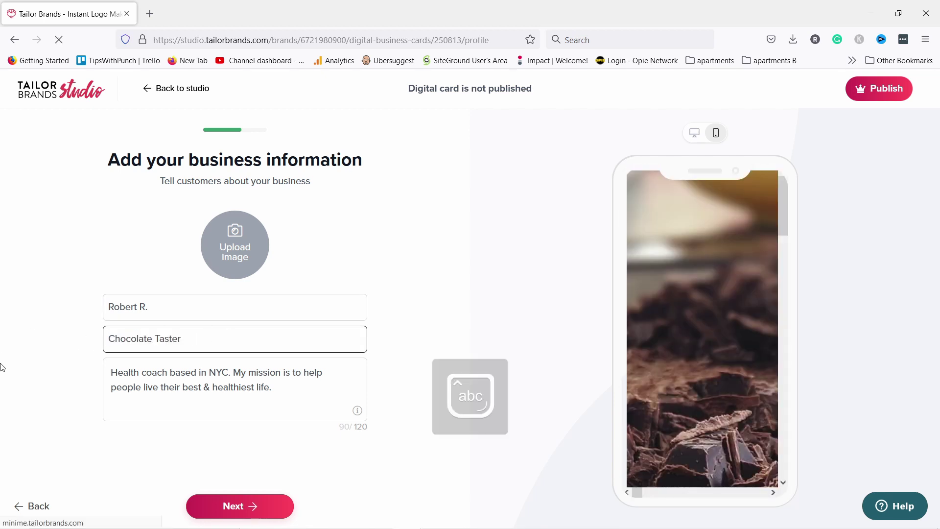
pyautogui.click(189, 387)
pyautogui.moveTo(297, 390); pyautogui.dragTo(99, 374)
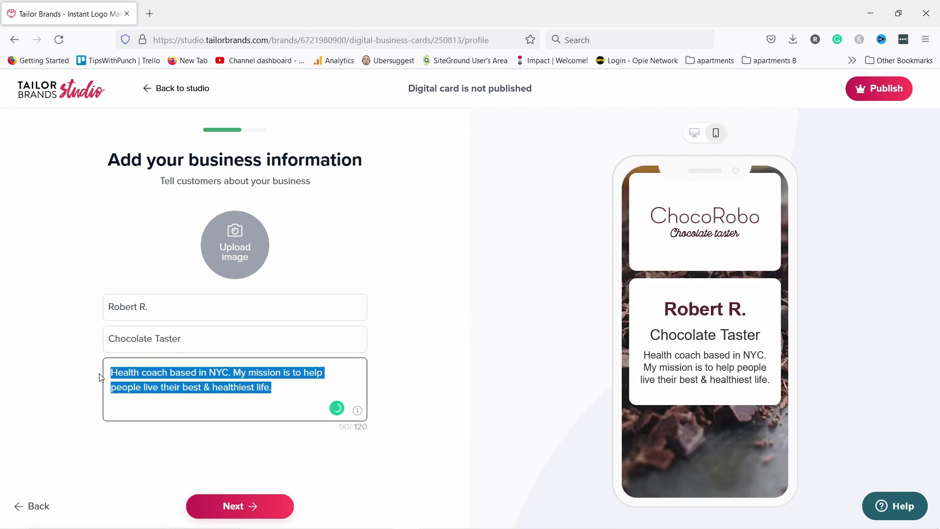
pyautogui.press('BackSpace')
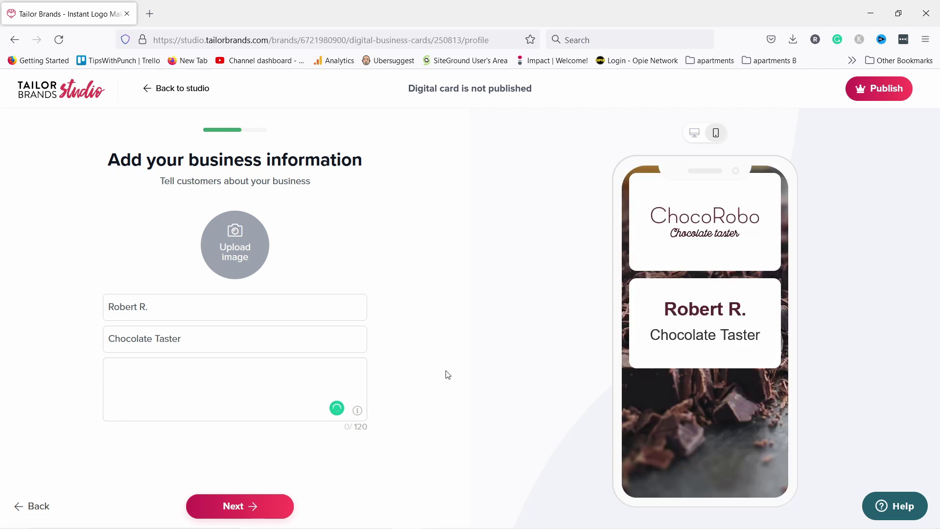
# Upload twp-thumbnail from thumbnail-assets as the card's profile photo and continue to contact options.
pyautogui.click(219, 242)
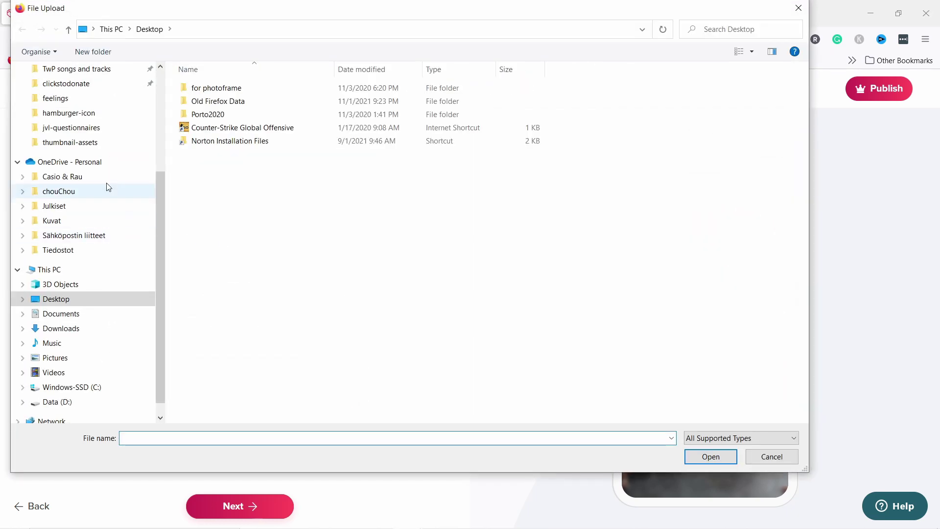
pyautogui.click(95, 142)
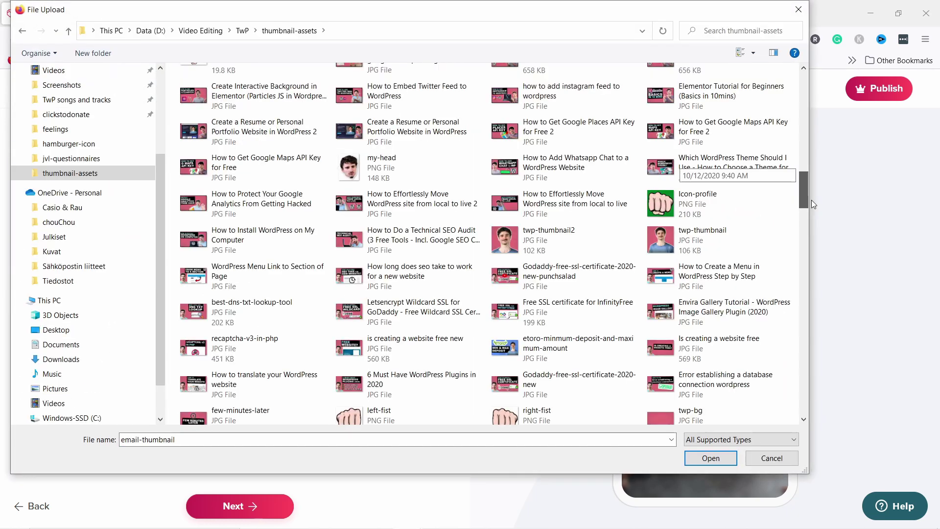
pyautogui.click(712, 248)
pyautogui.click(710, 458)
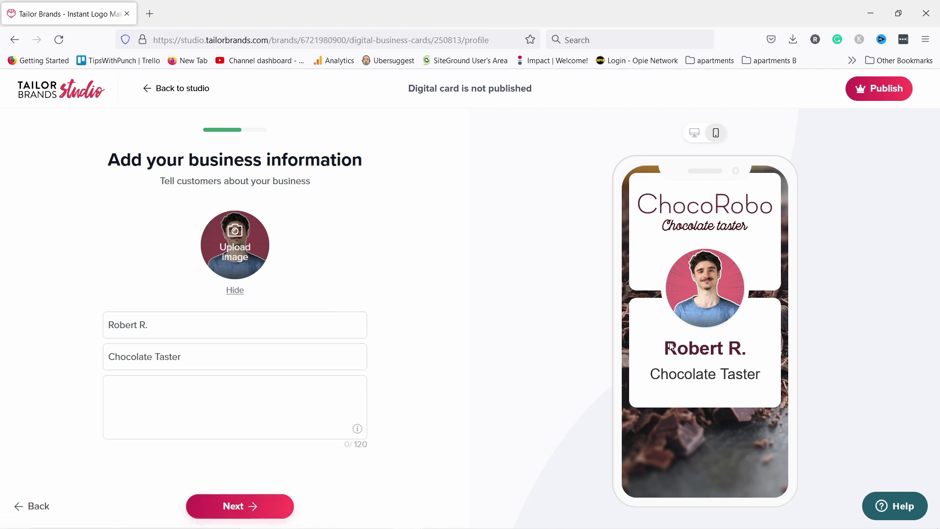
pyautogui.click(241, 507)
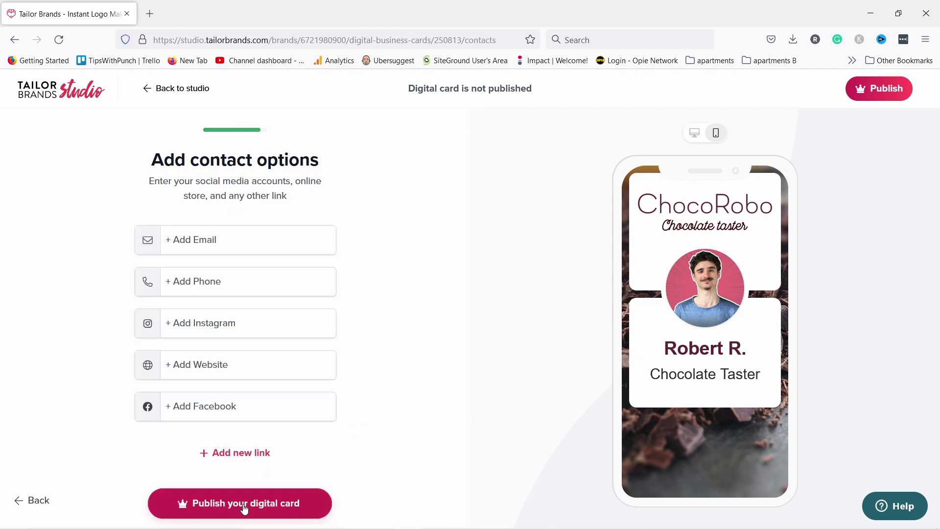
pyautogui.click(210, 250)
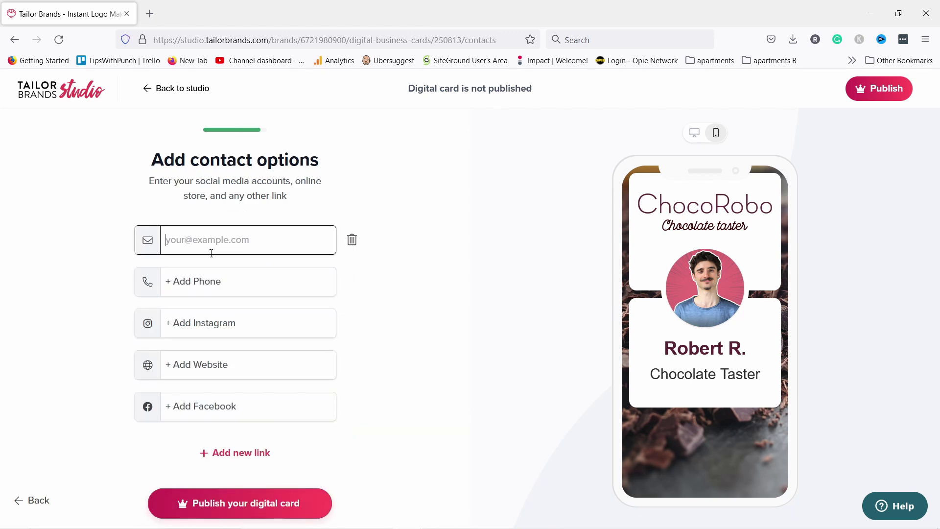
pyautogui.click(204, 282)
pyautogui.click(220, 325)
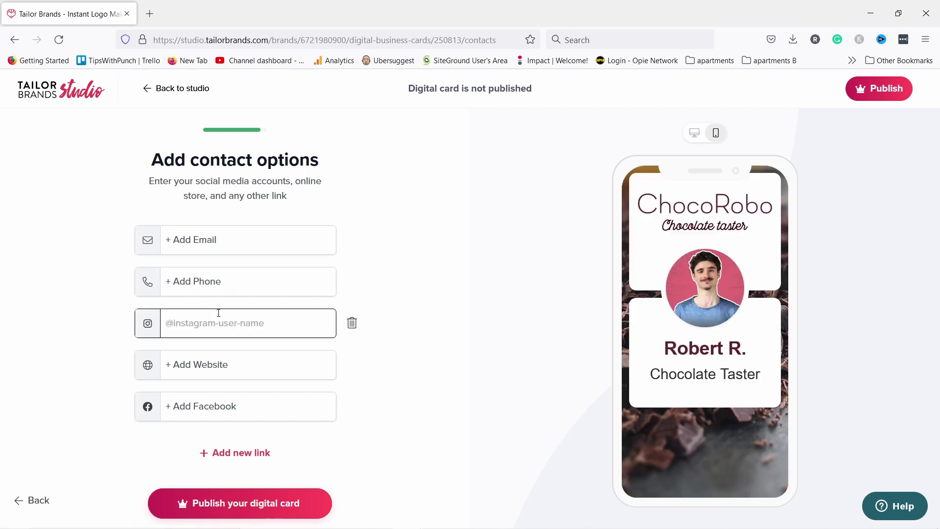
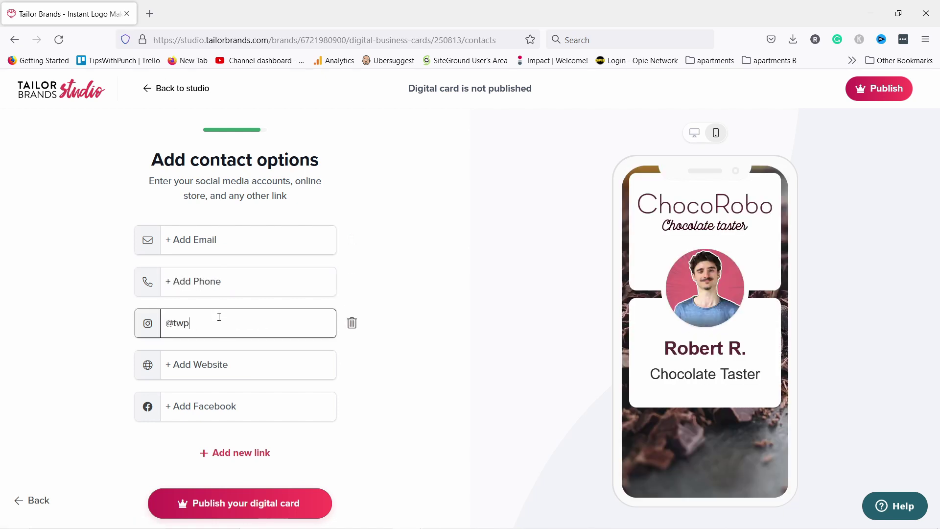
pyautogui.click(362, 319)
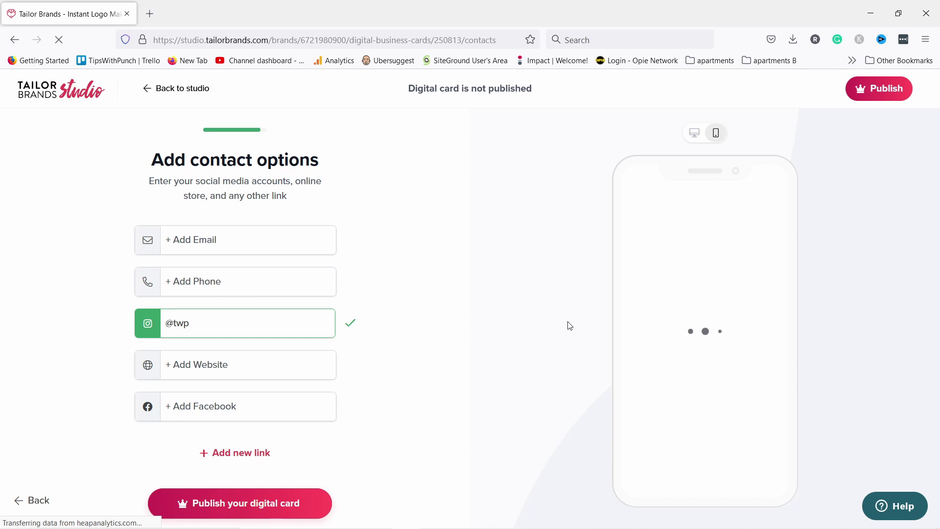
pyautogui.click(230, 370)
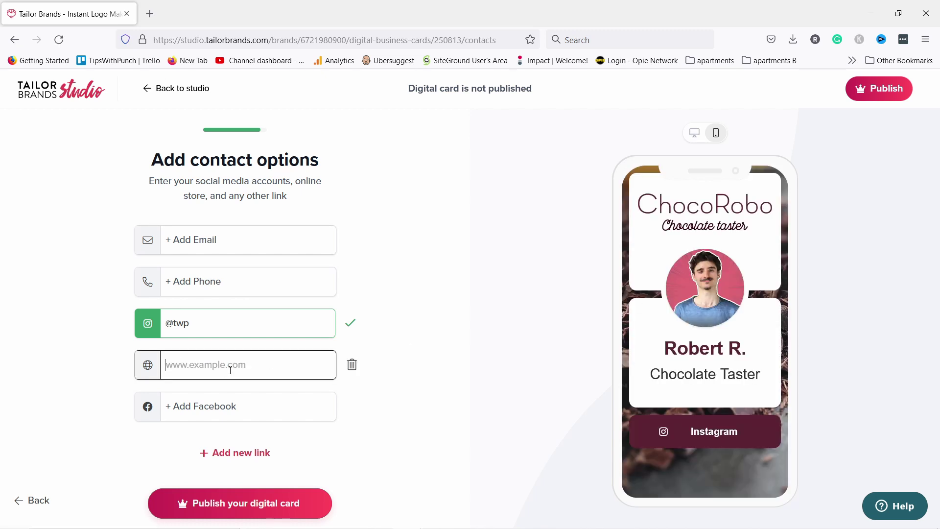
pyautogui.write('punchsalad.com')
pyautogui.click(497, 349)
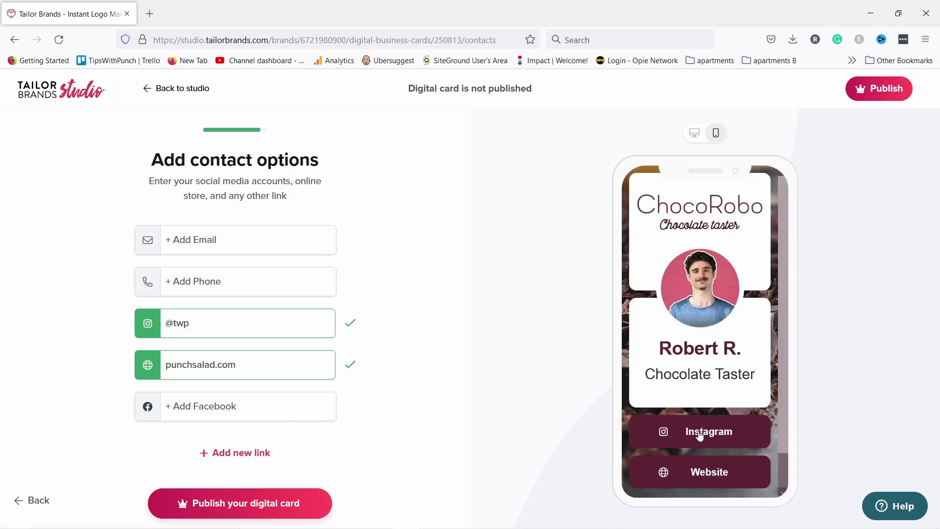
# Look through the Add new link options, then close the popup.
pyautogui.click(236, 456)
pyautogui.scroll(-1, 187, 275)
pyautogui.scroll(1, 198, 225)
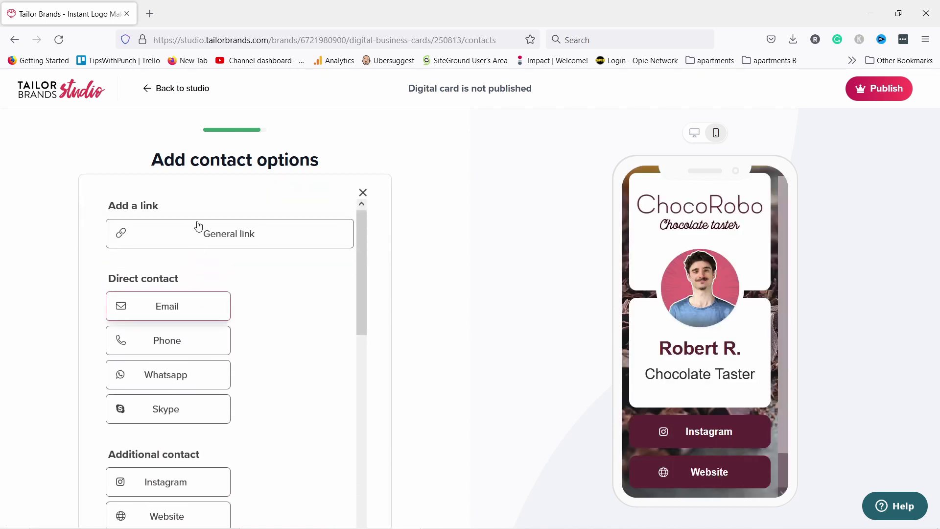
pyautogui.scroll(-2, 224, 314)
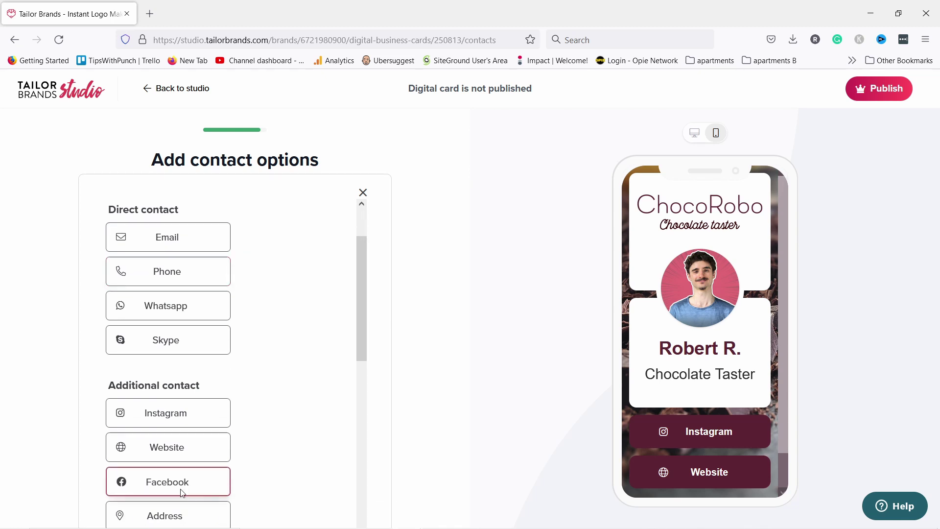
pyautogui.scroll(-4, 224, 325)
pyautogui.scroll(-3, 210, 309)
pyautogui.scroll(8, 210, 307)
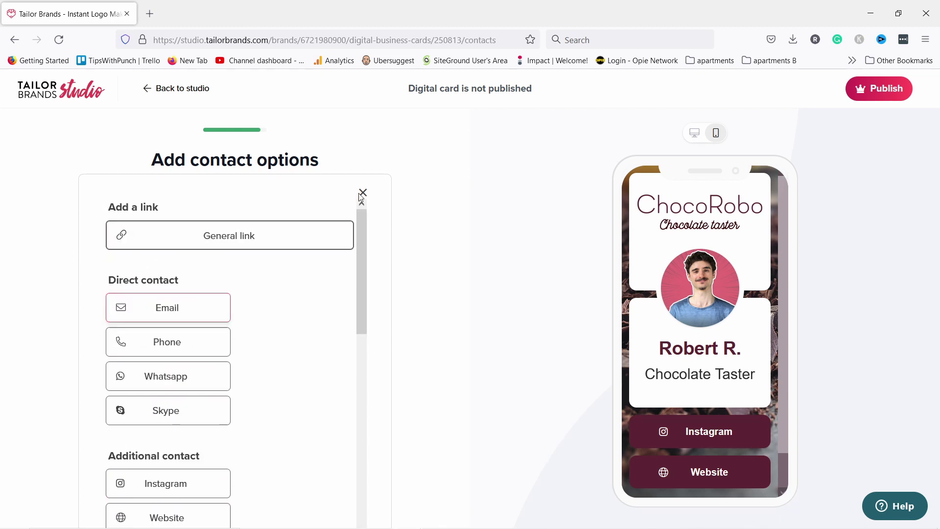
pyautogui.scroll(-1, 735, 399)
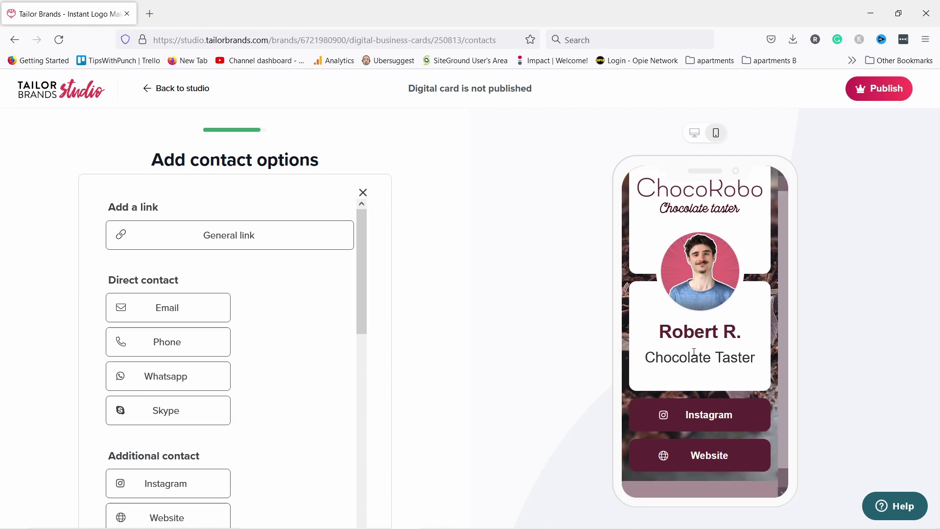
pyautogui.click(362, 193)
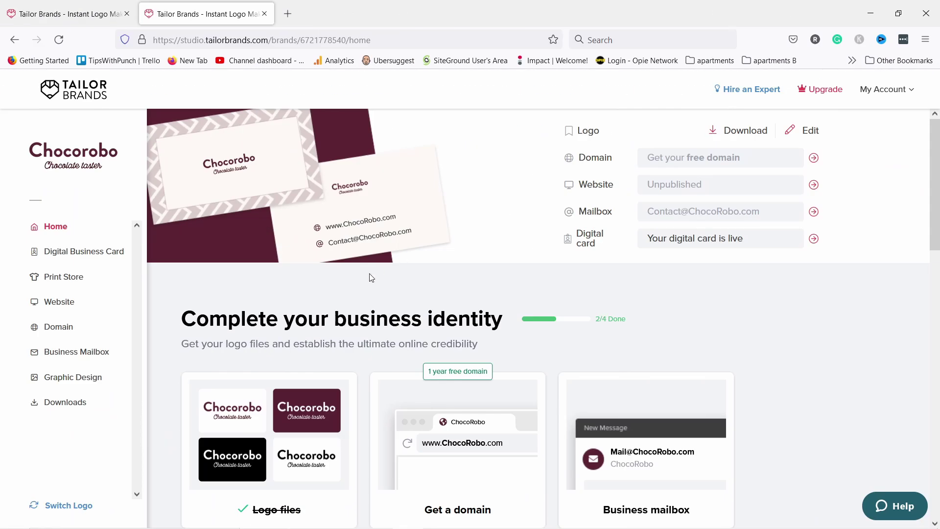
# Start a Social Post from the Social formats in Graphic Design templates.
pyautogui.click(72, 379)
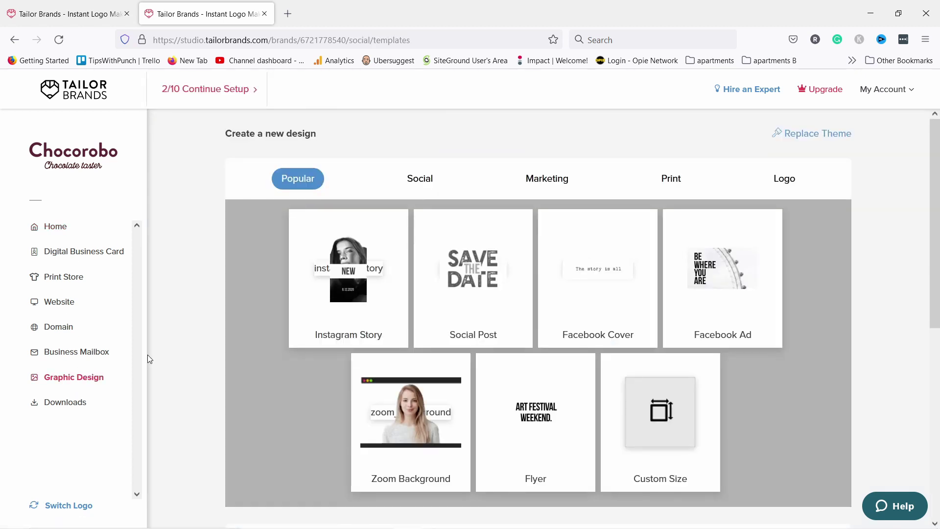
pyautogui.click(414, 171)
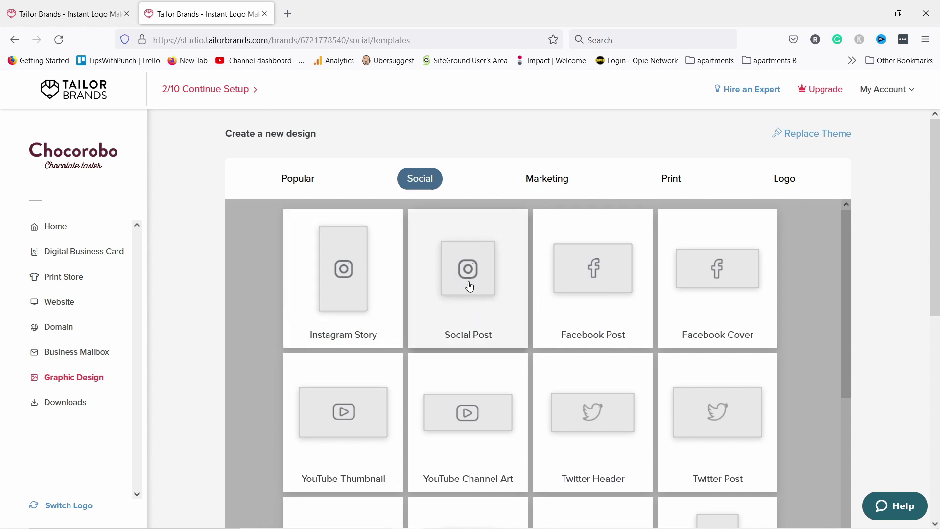
pyautogui.scroll(-3, 470, 304)
pyautogui.scroll(3, 478, 277)
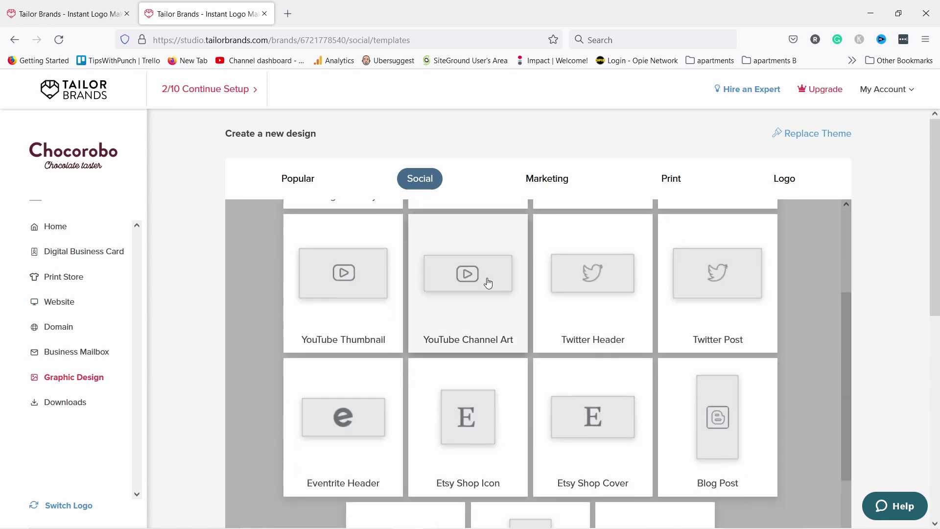
pyautogui.scroll(-4, 485, 279)
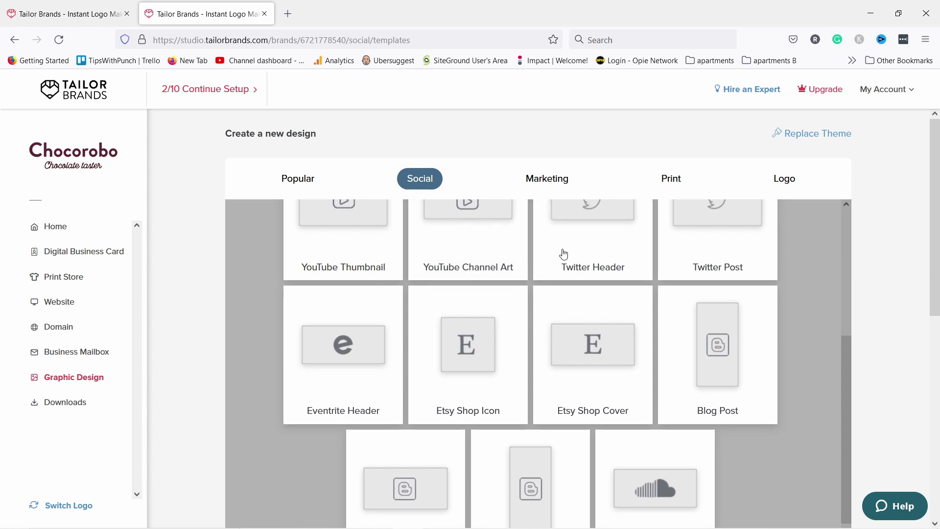
pyautogui.scroll(4, 595, 245)
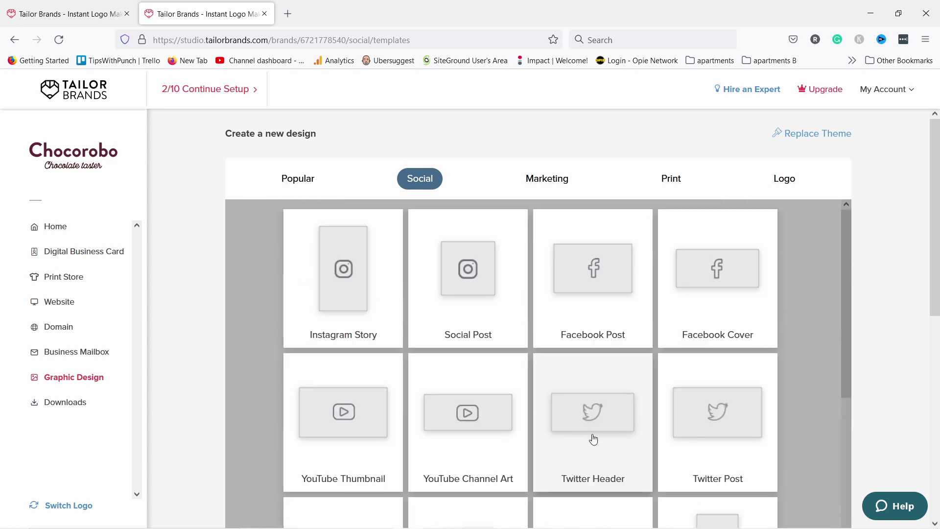
pyautogui.click(463, 271)
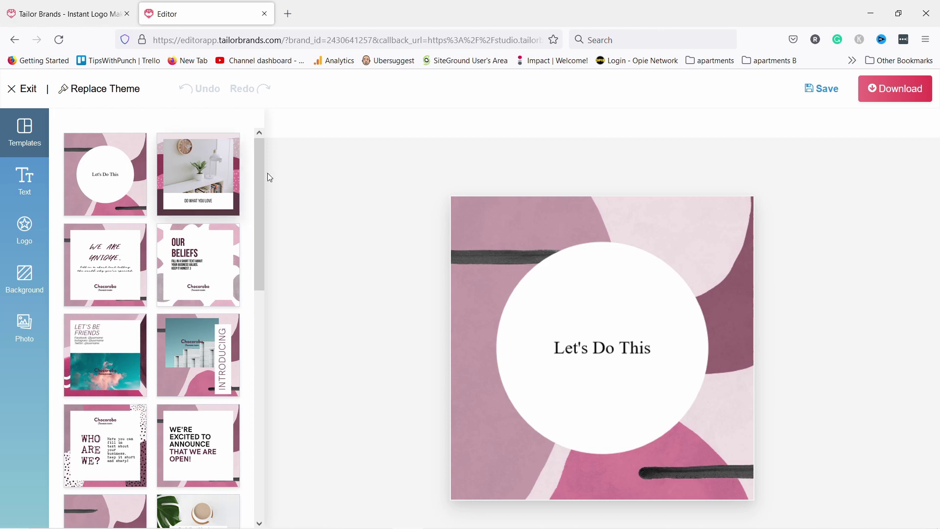
# Replace the design with the plant-and-coffee template and select its Do What You Love headline.
pyautogui.scroll(-7, 164, 230)
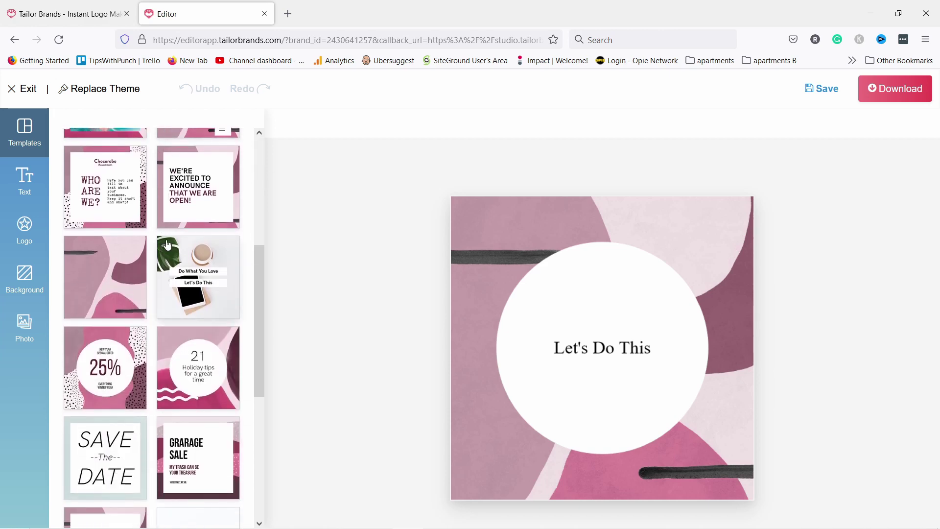
pyautogui.scroll(8, 171, 238)
pyautogui.scroll(-5, 173, 238)
pyautogui.click(180, 265)
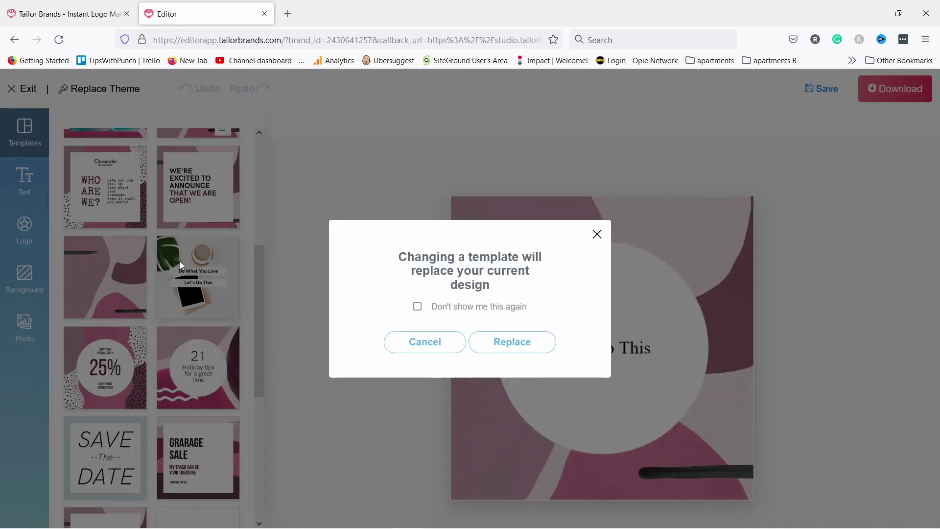
pyautogui.click(521, 344)
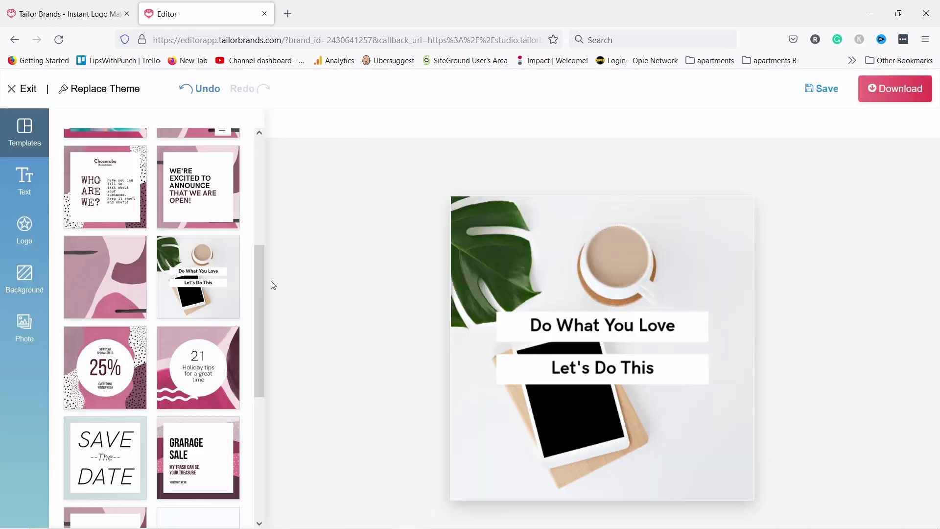
pyautogui.click(577, 326)
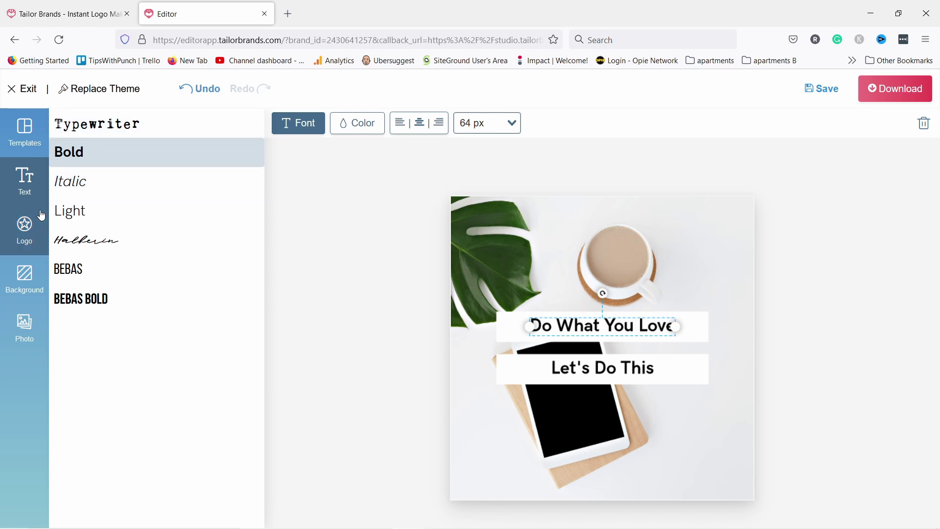
# Change the headline to 'Do you like chocolate?' at 48 px.
pyautogui.click(586, 331)
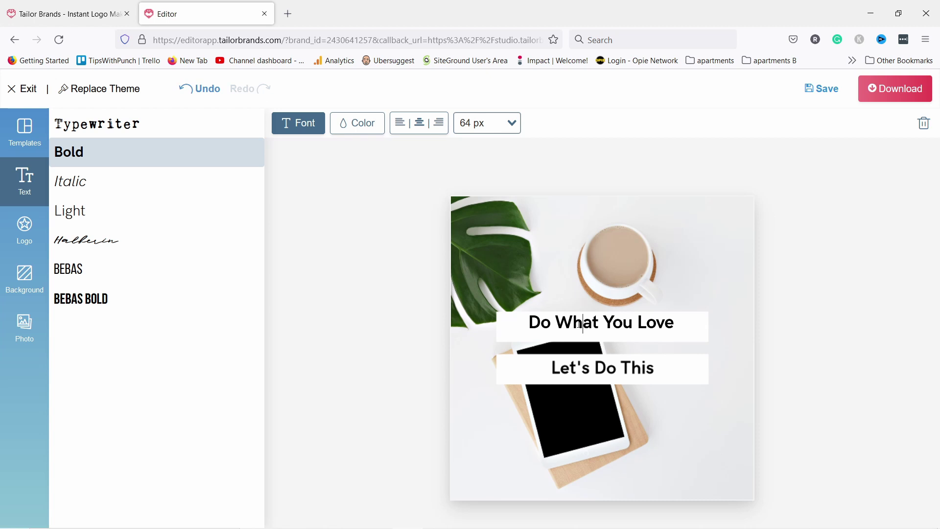
pyautogui.hotkey('ctrl', 'a')
pyautogui.write('Do you like chocolate?')
pyautogui.hotkey('ctrl', 'a')
pyautogui.click(506, 125)
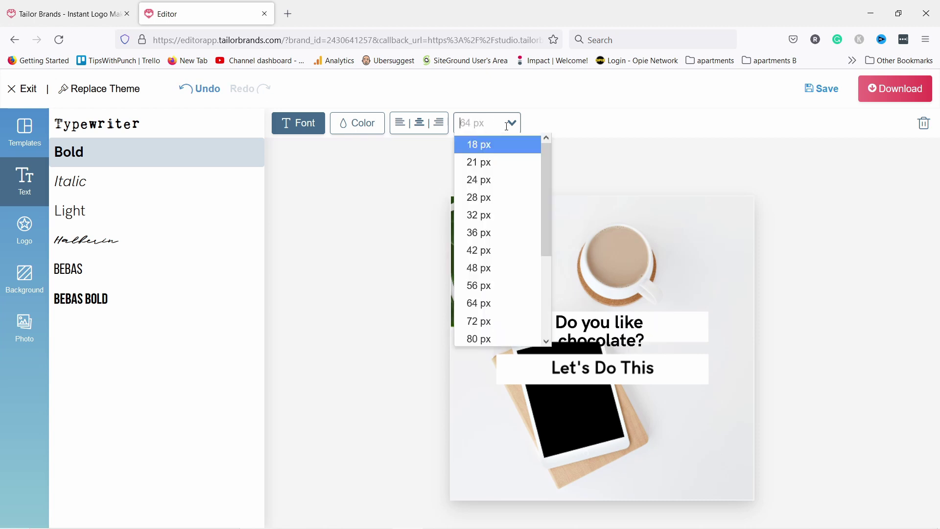
pyautogui.click(490, 269)
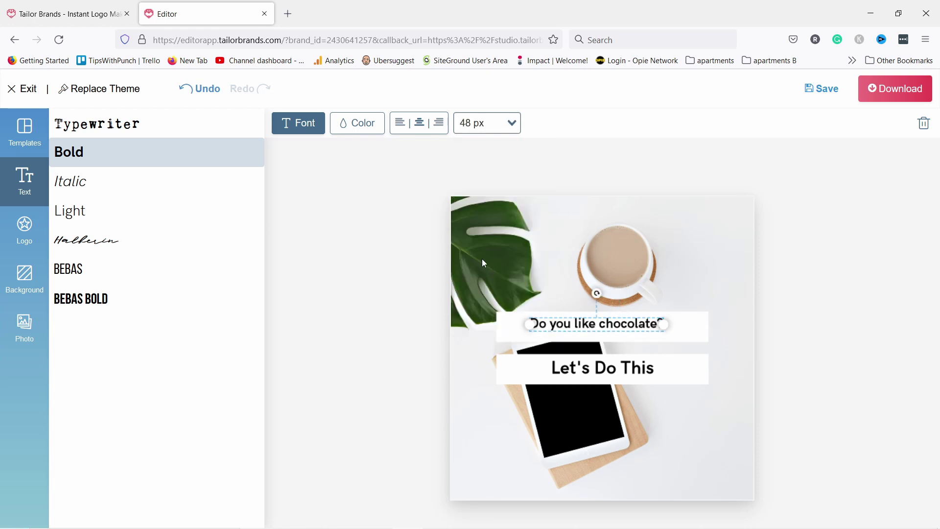
pyautogui.click(499, 122)
pyautogui.click(505, 270)
pyautogui.click(742, 267)
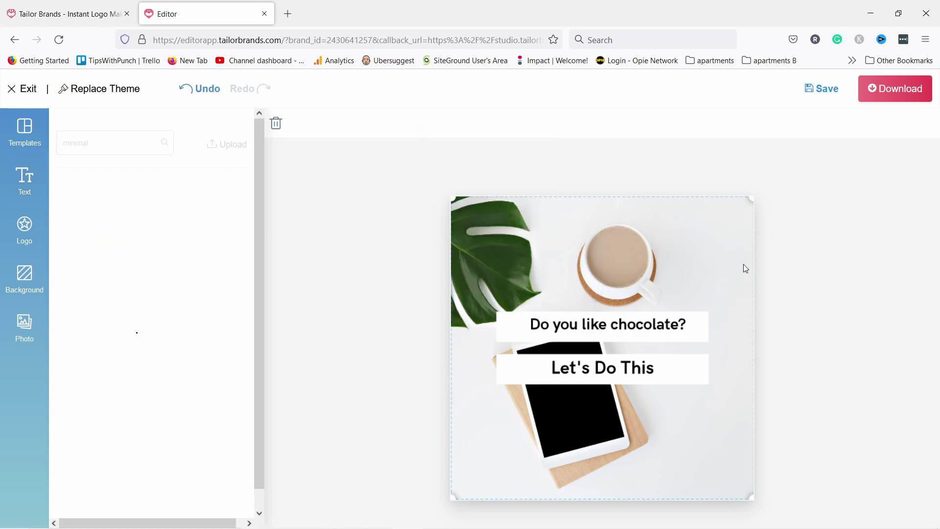
# Delete the Let's Do This line and bring up the brand logo variants.
pyautogui.click(635, 374)
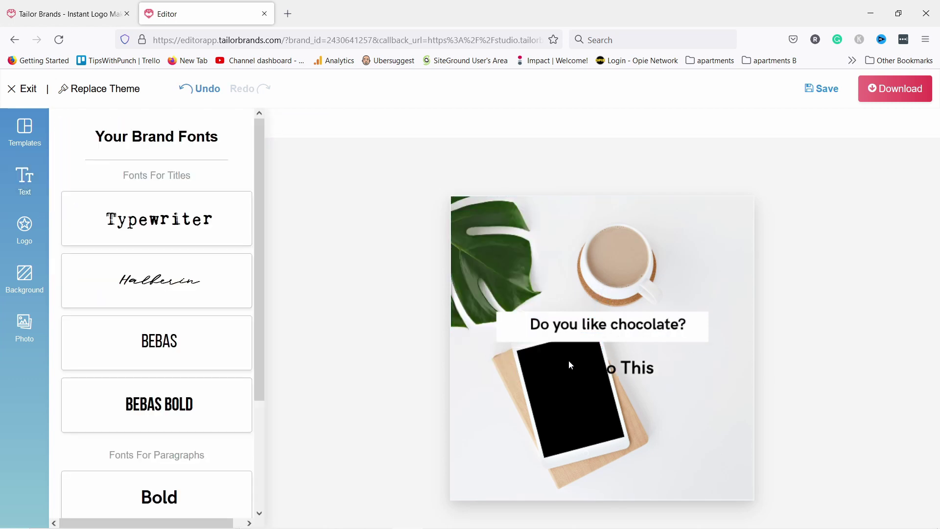
pyautogui.press('Delete')
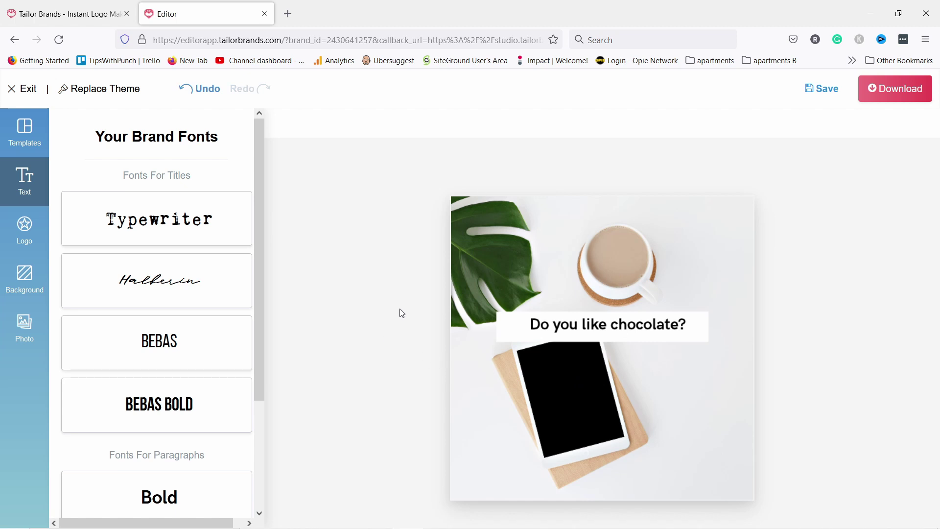
pyautogui.click(24, 229)
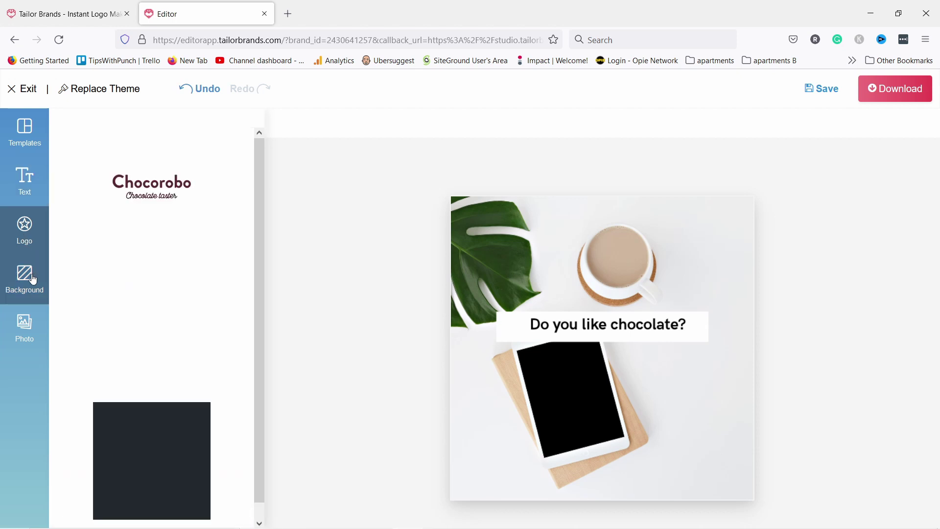
pyautogui.scroll(-1, 109, 327)
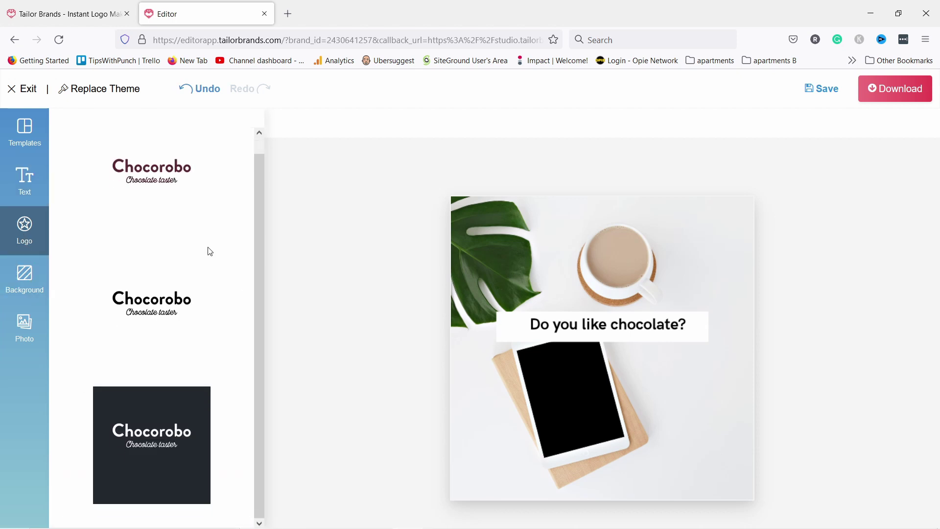
# Add the colored Chocorobo logo, move it bottom-right and shrink it.
pyautogui.click(166, 176)
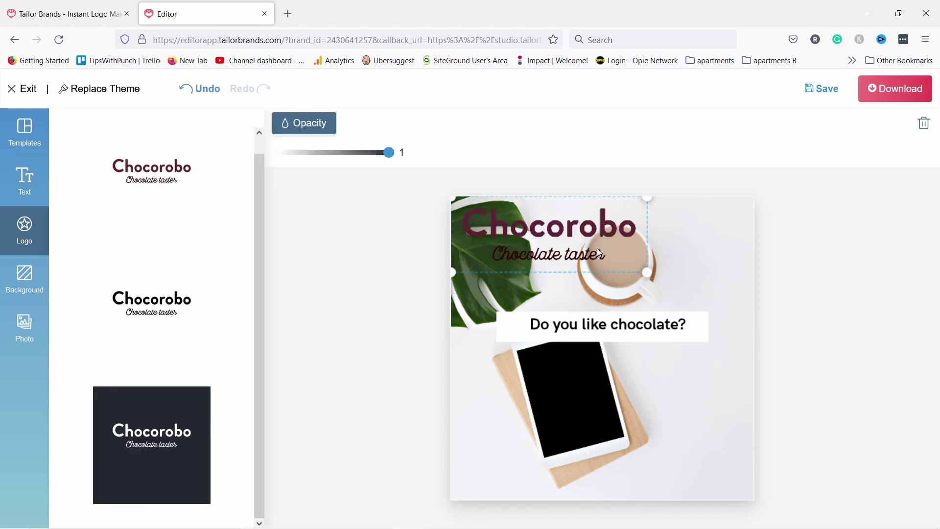
pyautogui.moveTo(553, 228); pyautogui.dragTo(671, 450)
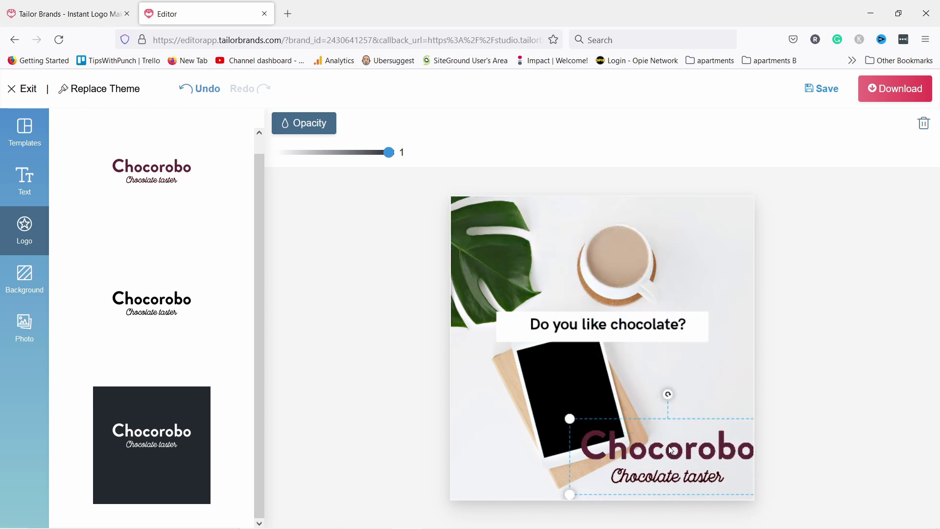
pyautogui.click(577, 422)
pyautogui.click(571, 424)
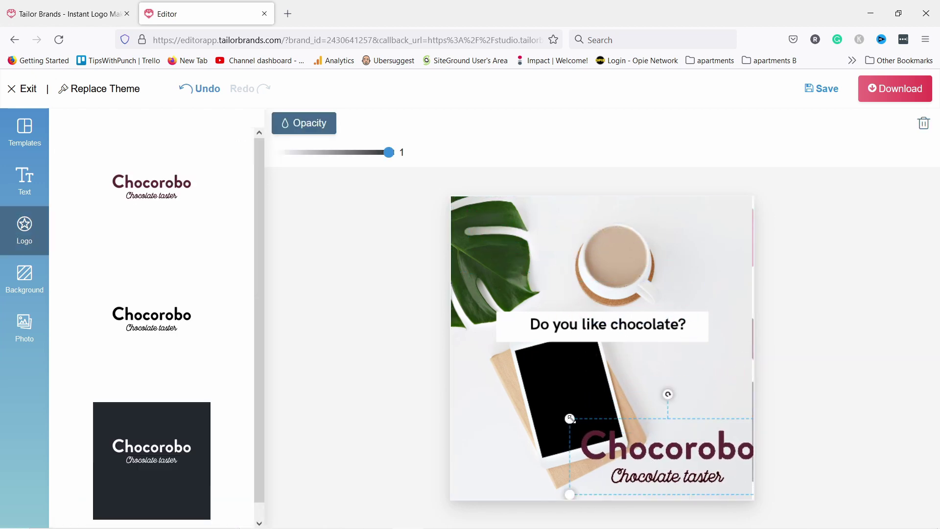
pyautogui.moveTo(570, 419); pyautogui.dragTo(674, 462)
pyautogui.click(742, 329)
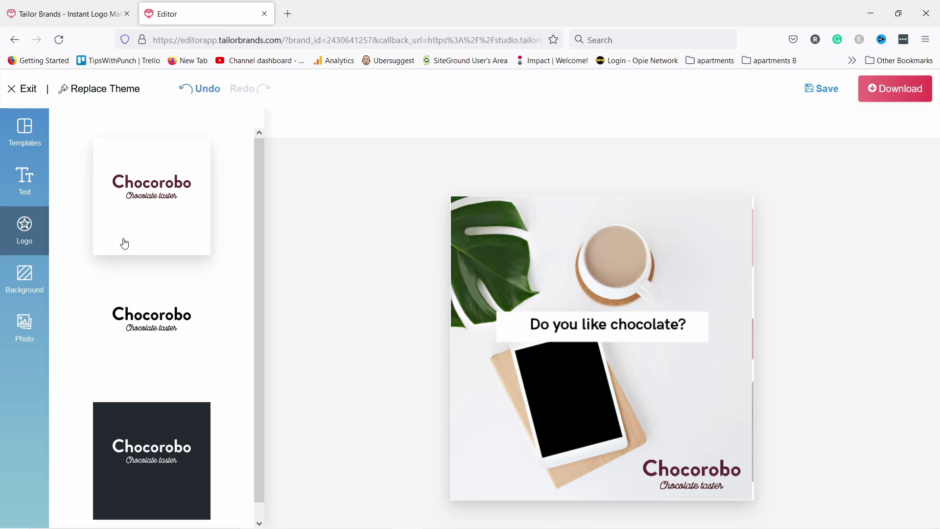
# Browse the Background and Photo options, then download the social post.
pyautogui.click(27, 277)
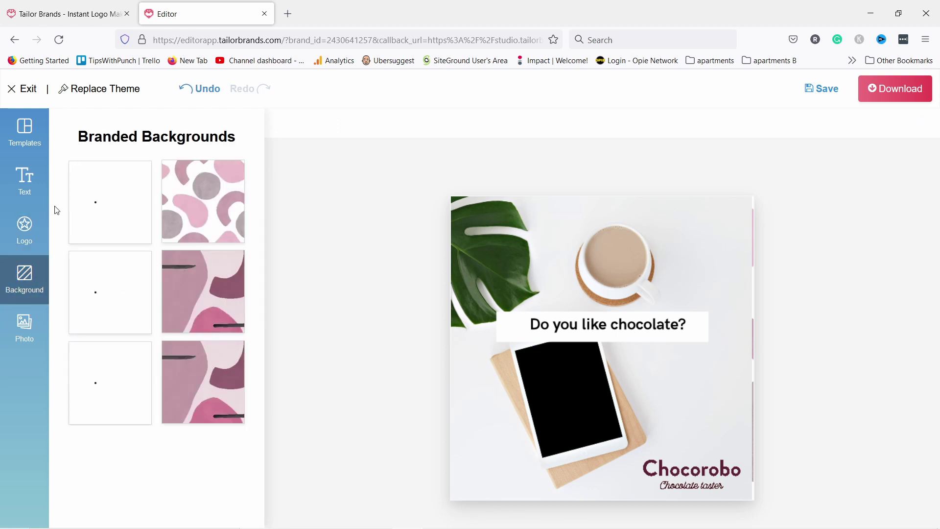
pyautogui.scroll(-2, 135, 299)
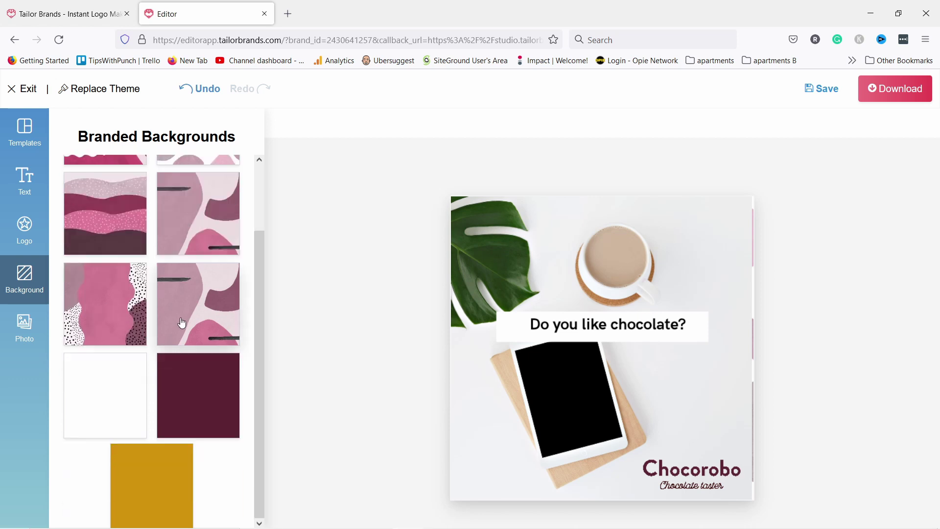
pyautogui.click(26, 333)
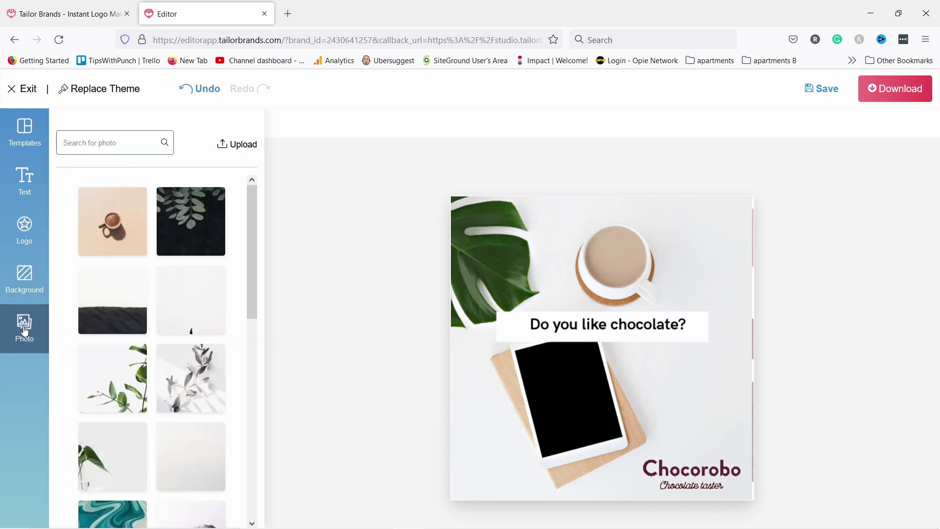
pyautogui.click(926, 91)
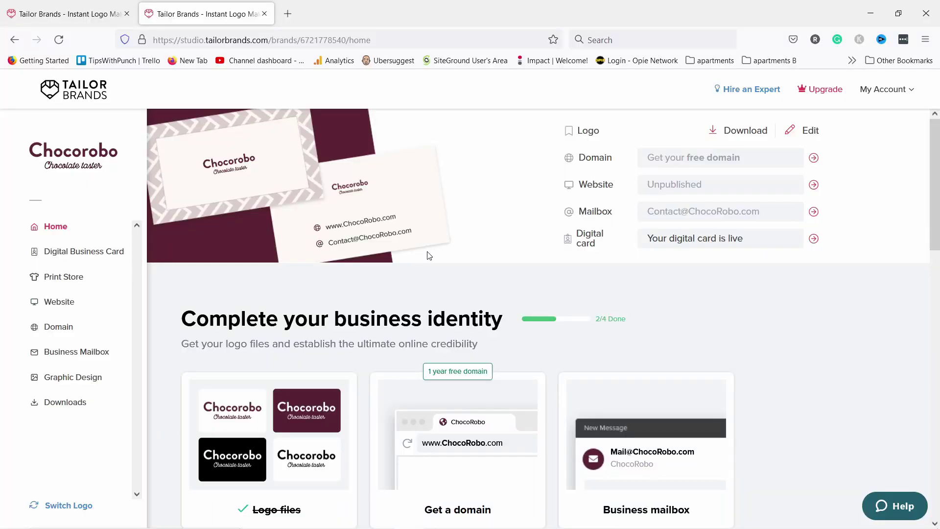
# Scroll to Create your website and start a Branded website.
pyautogui.scroll(-6, 372, 262)
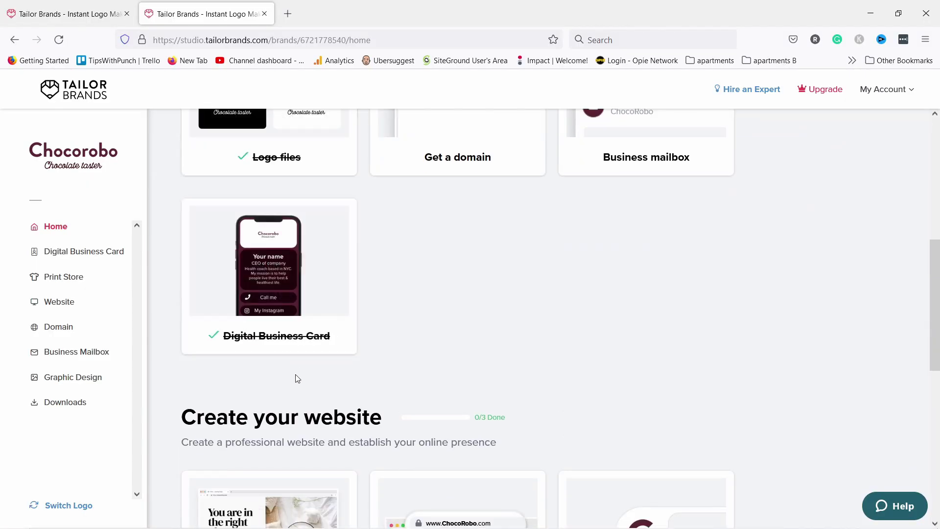
pyautogui.scroll(-3, 299, 377)
pyautogui.scroll(-1, 418, 211)
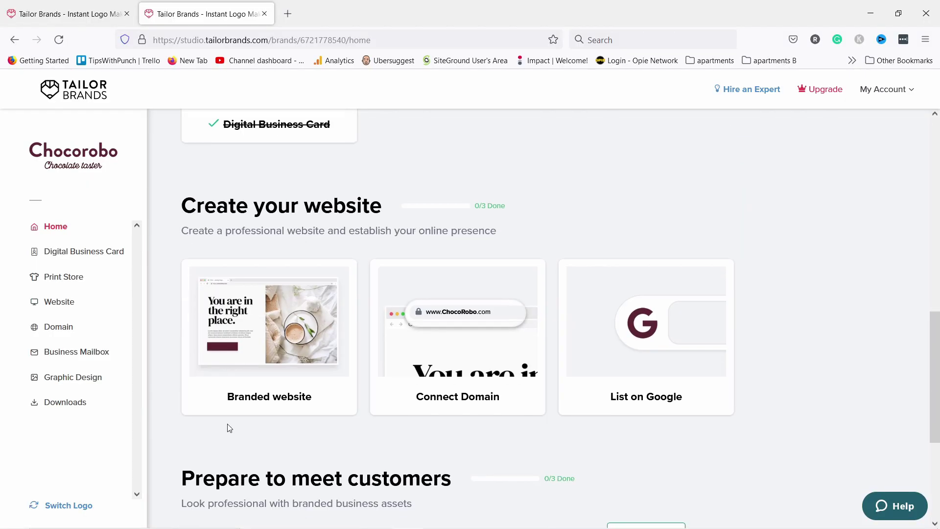
pyautogui.click(271, 325)
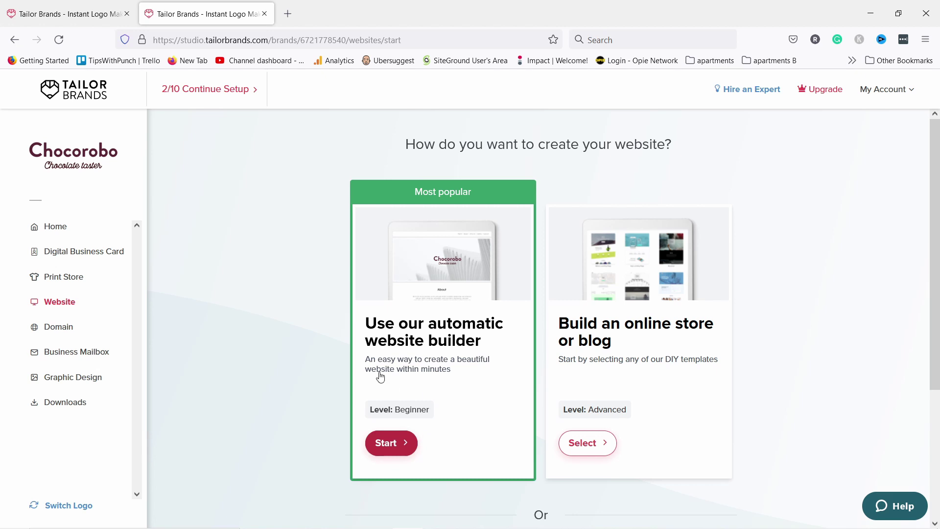
# Use the automatic builder with Services, About, Testimonials, Features and Contact sections, then continue.
pyautogui.click(391, 444)
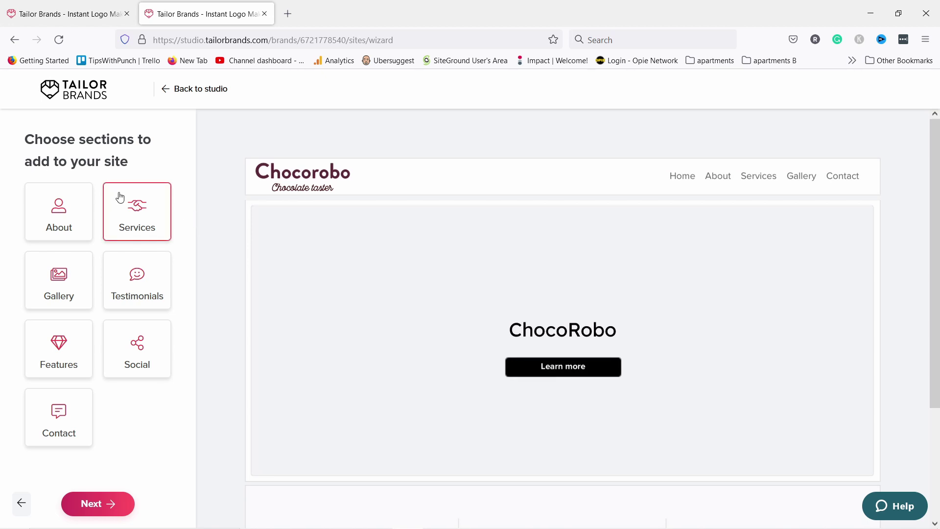
pyautogui.click(122, 210)
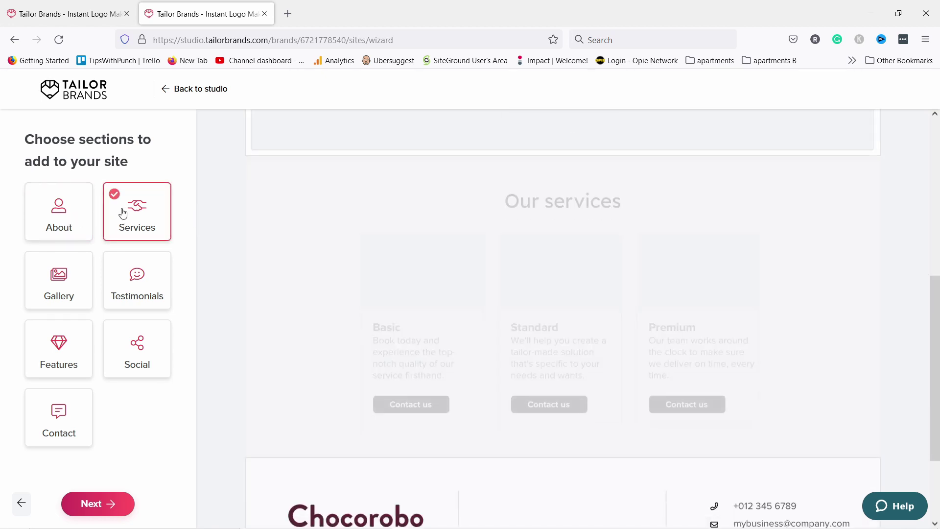
pyautogui.click(61, 218)
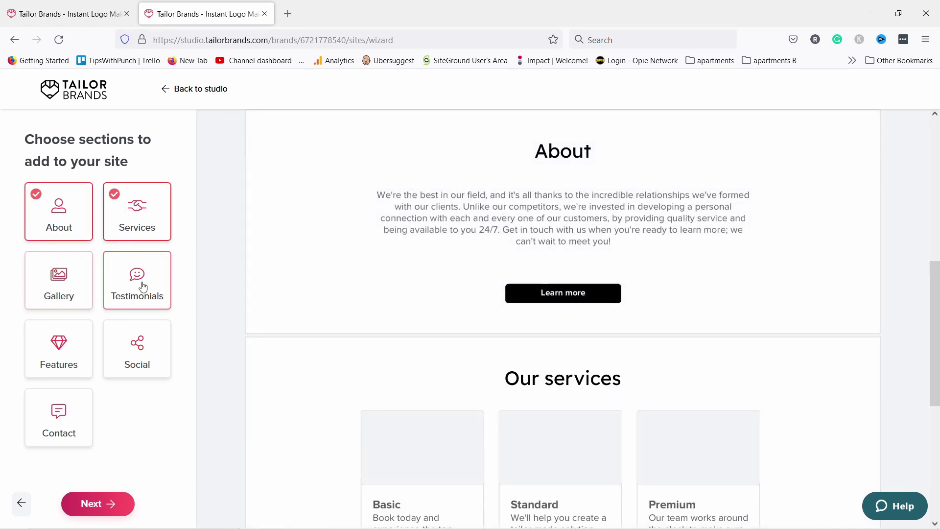
pyautogui.click(123, 283)
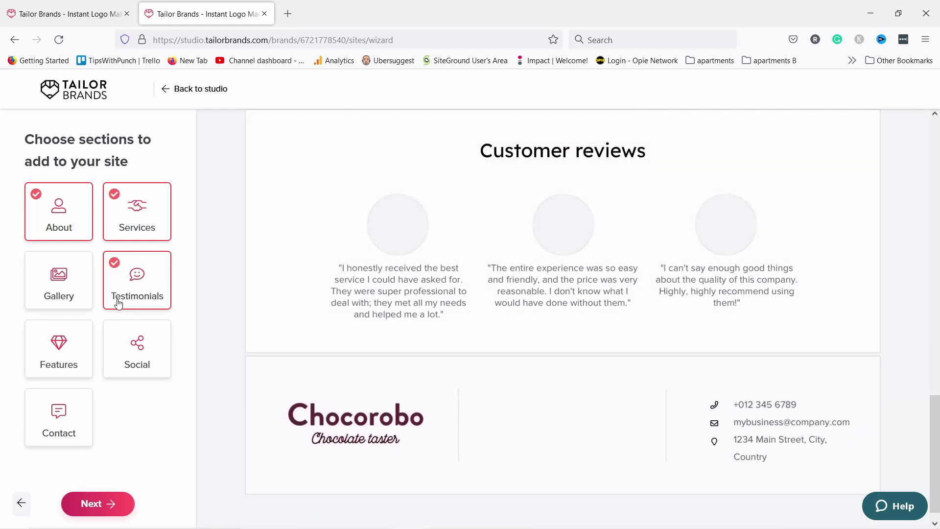
pyautogui.click(67, 353)
pyautogui.click(81, 411)
pyautogui.click(98, 504)
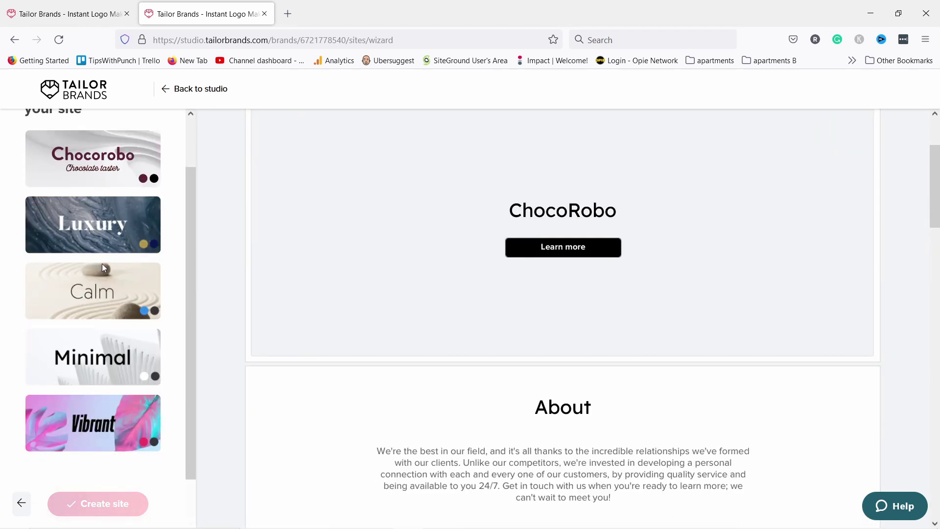
# Apply the Calm style, with its sand-and-stones hero image, to the site preview.
pyautogui.click(108, 271)
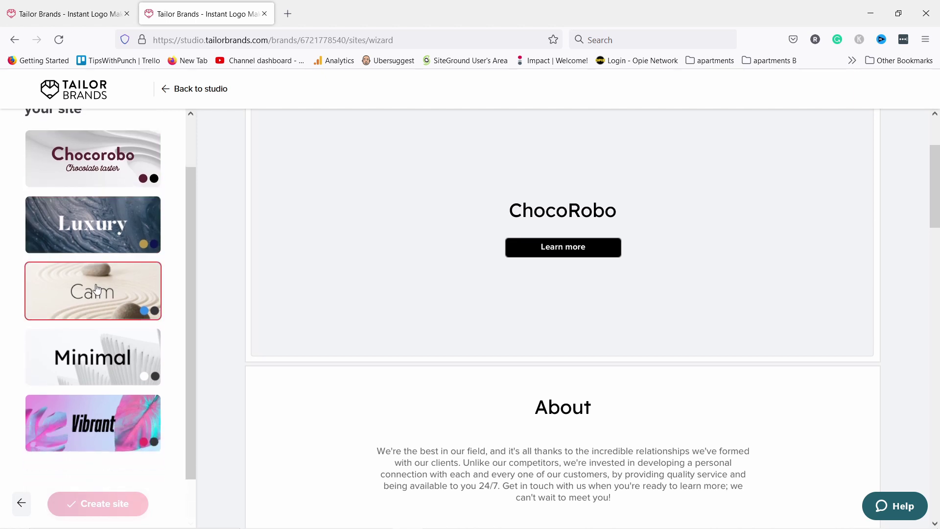
pyautogui.click(97, 288)
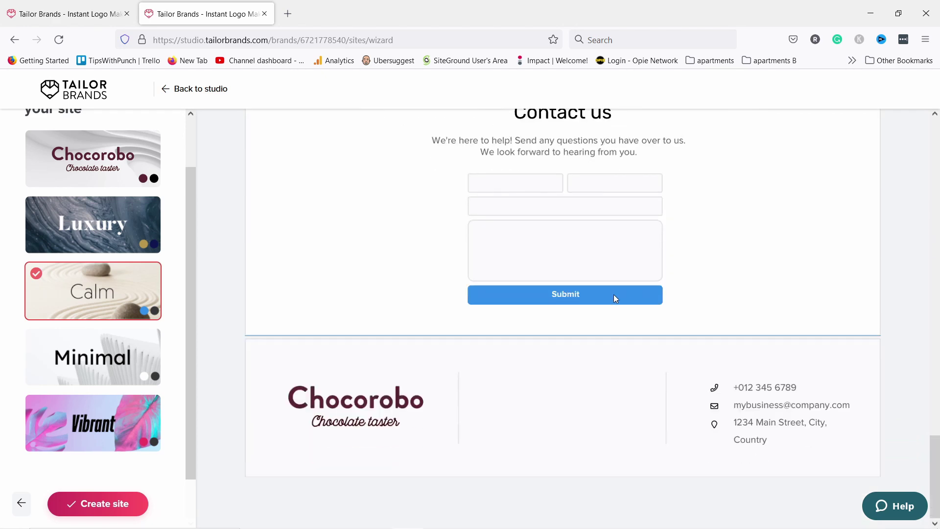
pyautogui.scroll(5, 613, 295)
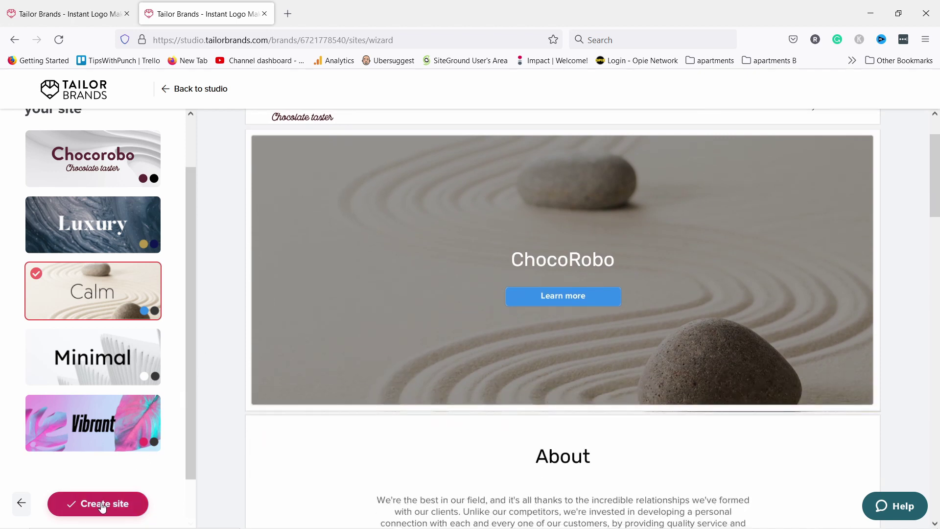
# Create the site and try a 'choco' search image as the header background.
pyautogui.click(98, 504)
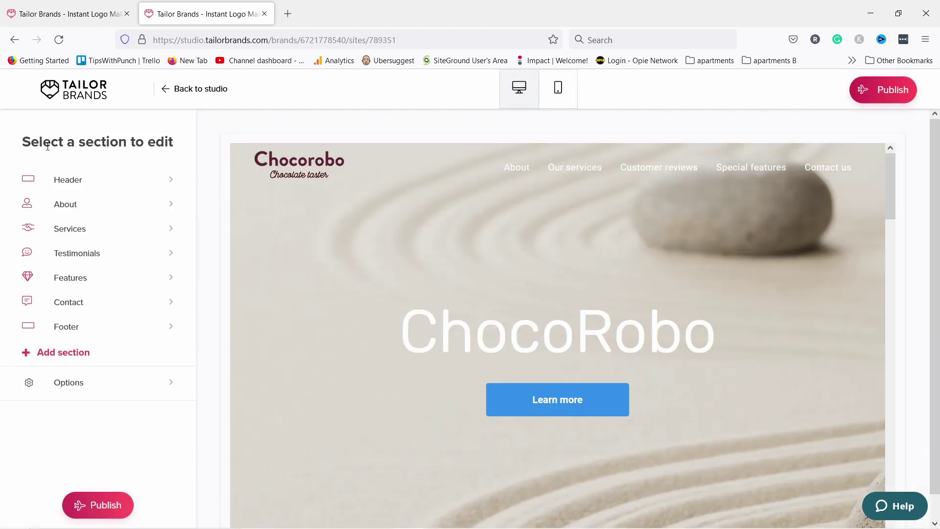
pyautogui.click(87, 184)
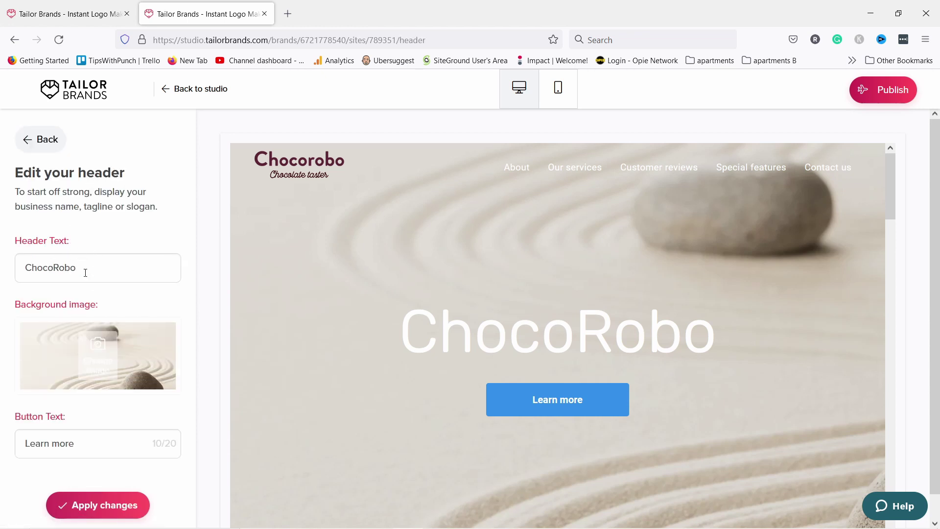
pyautogui.click(97, 350)
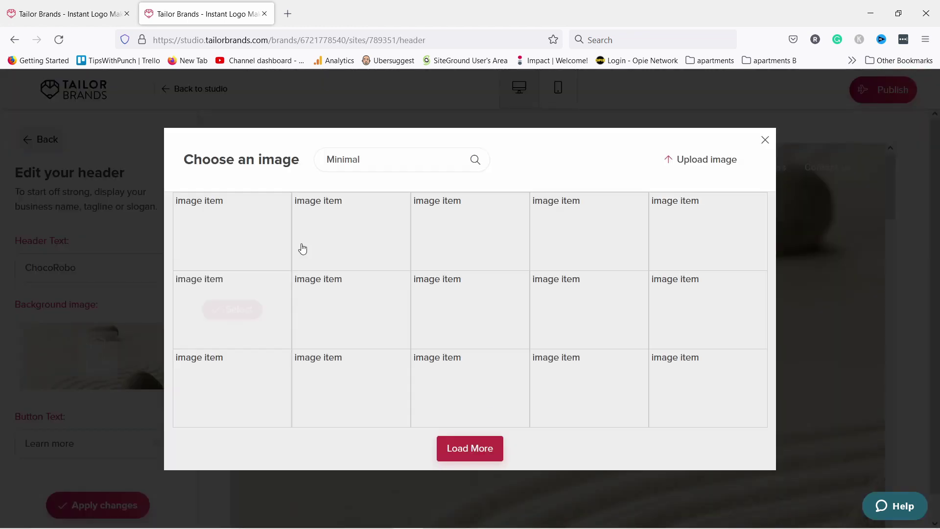
pyautogui.moveTo(397, 159); pyautogui.dragTo(292, 153)
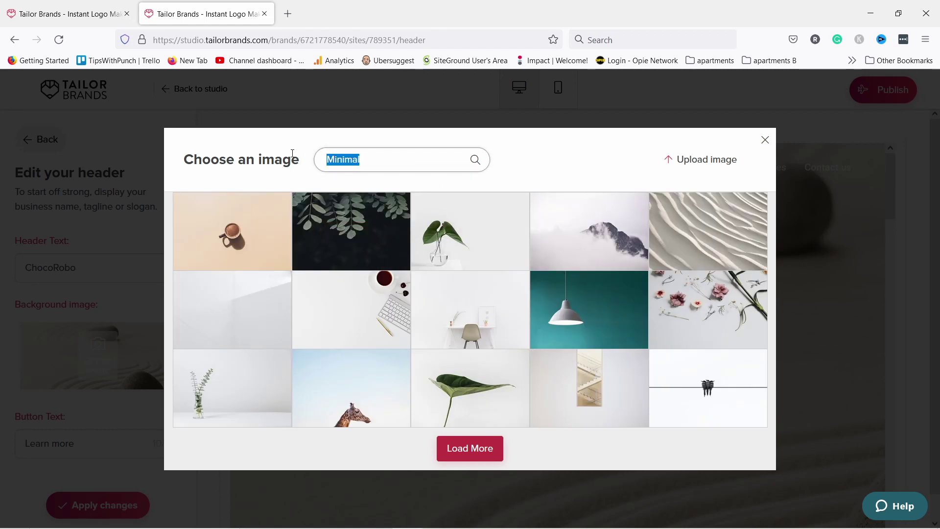
pyautogui.write('choco')
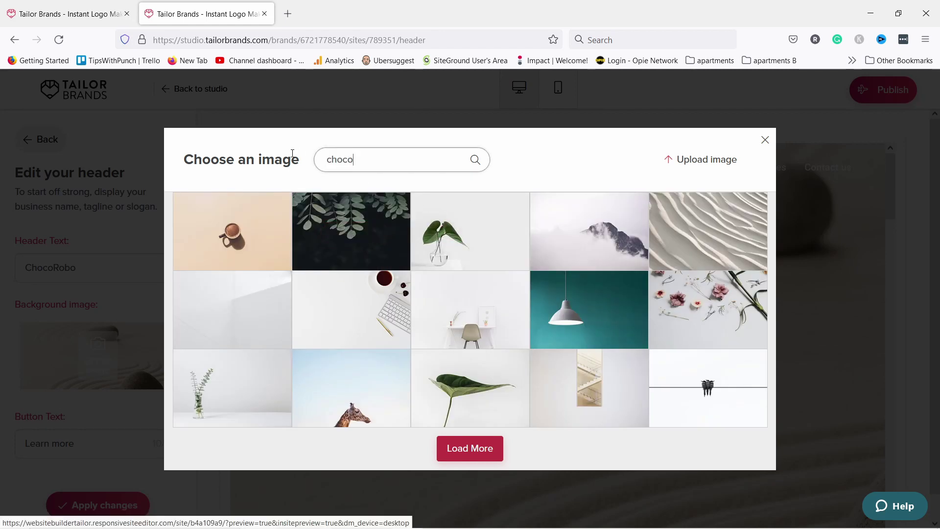
pyautogui.click(475, 159)
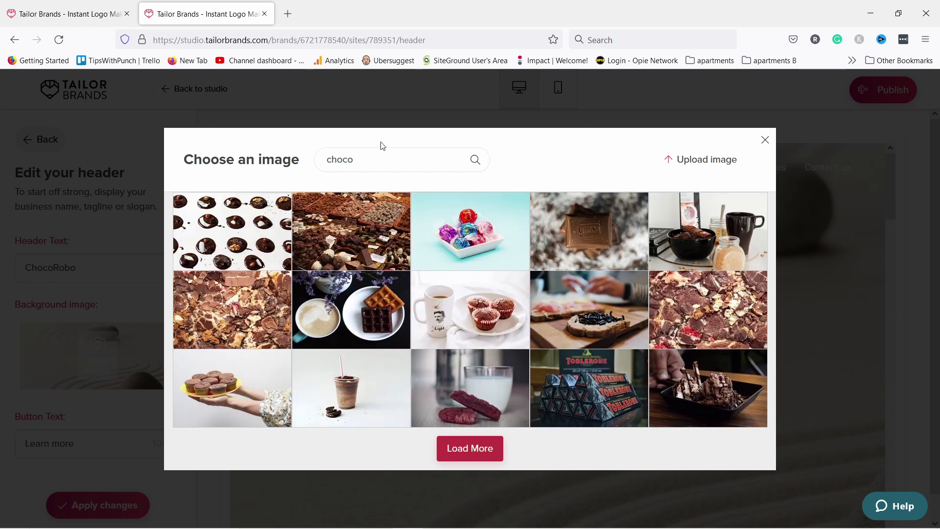
pyautogui.click(354, 224)
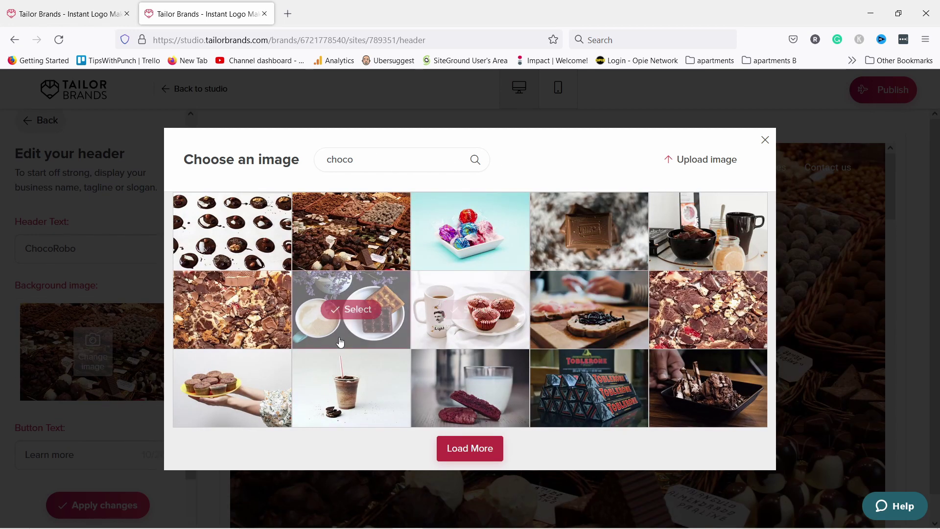
# Search 'brown', apply the brown texture to the header, and return to the section list.
pyautogui.moveTo(360, 160); pyautogui.dragTo(286, 162)
pyautogui.write('brow')
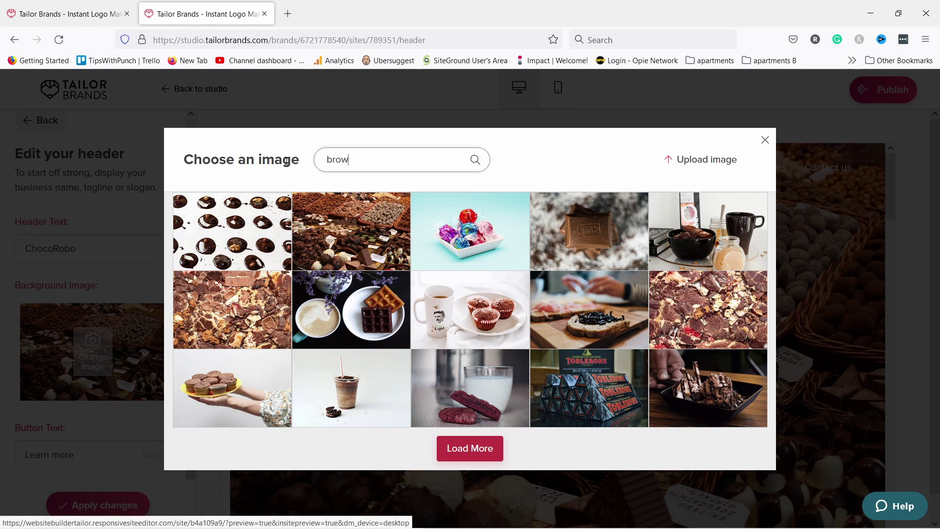
pyautogui.write('n')
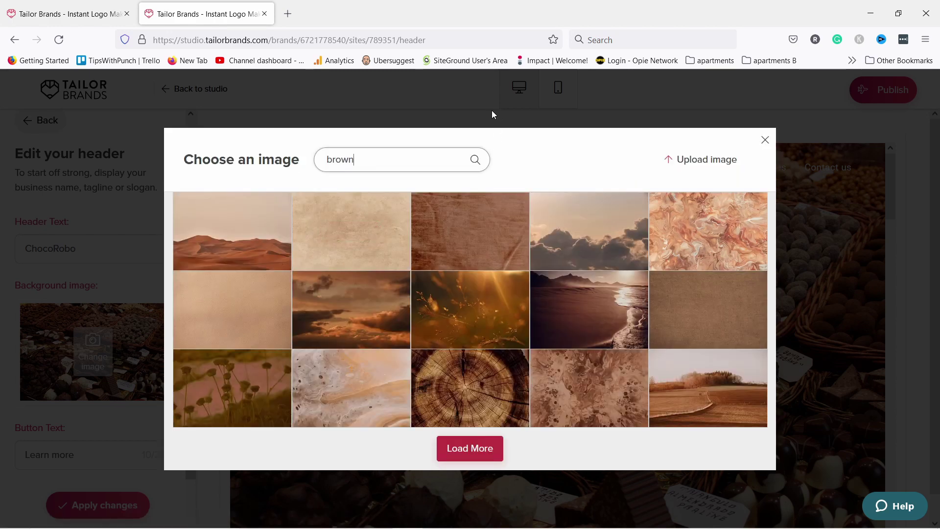
pyautogui.click(496, 218)
pyautogui.click(66, 504)
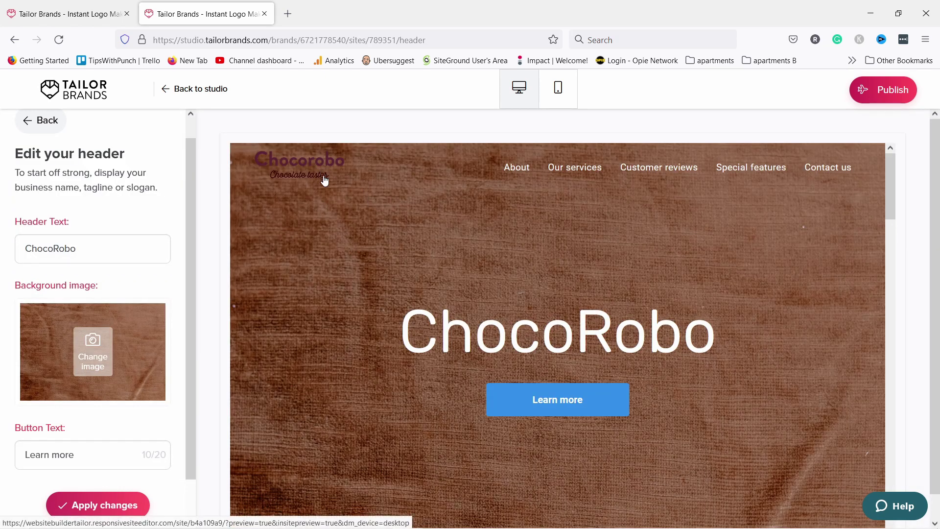
pyautogui.scroll(-5, 240, 225)
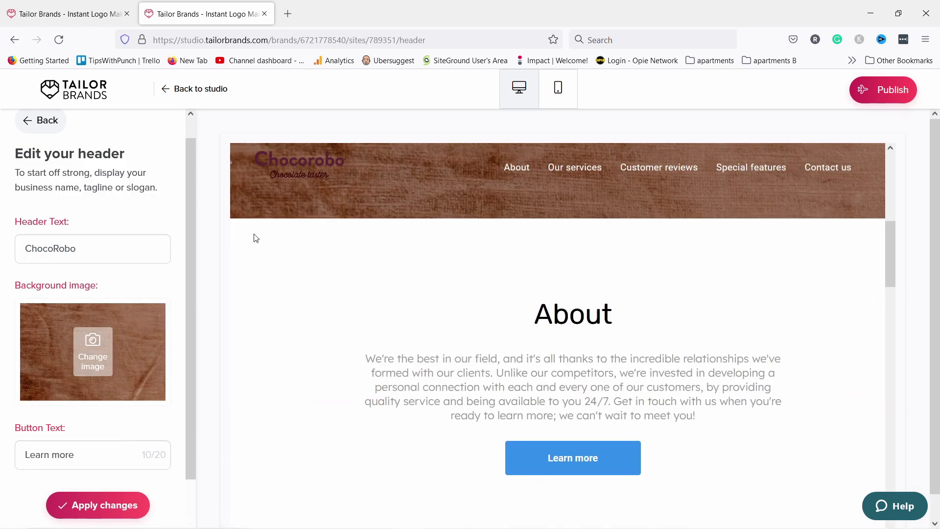
pyautogui.scroll(5, 270, 247)
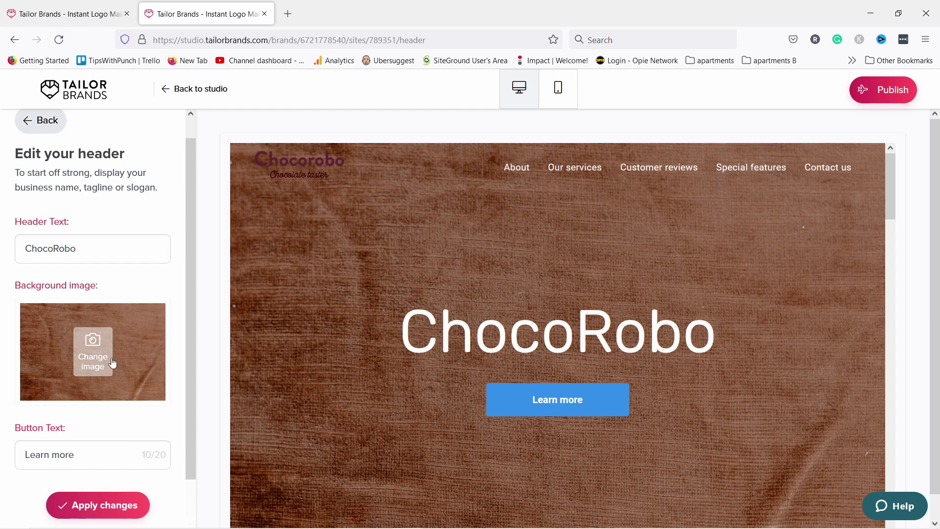
pyautogui.click(37, 116)
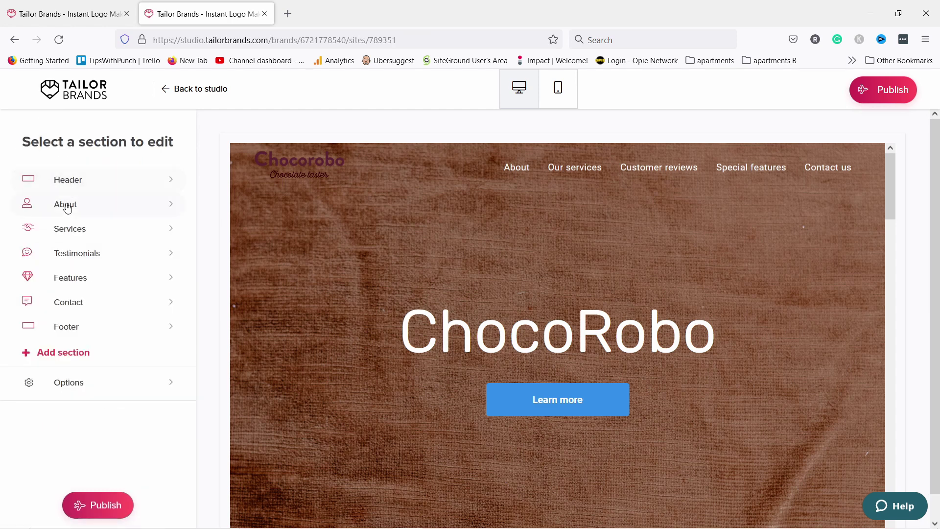
# Scroll through the About section's main text, then return to the section list.
pyautogui.click(67, 203)
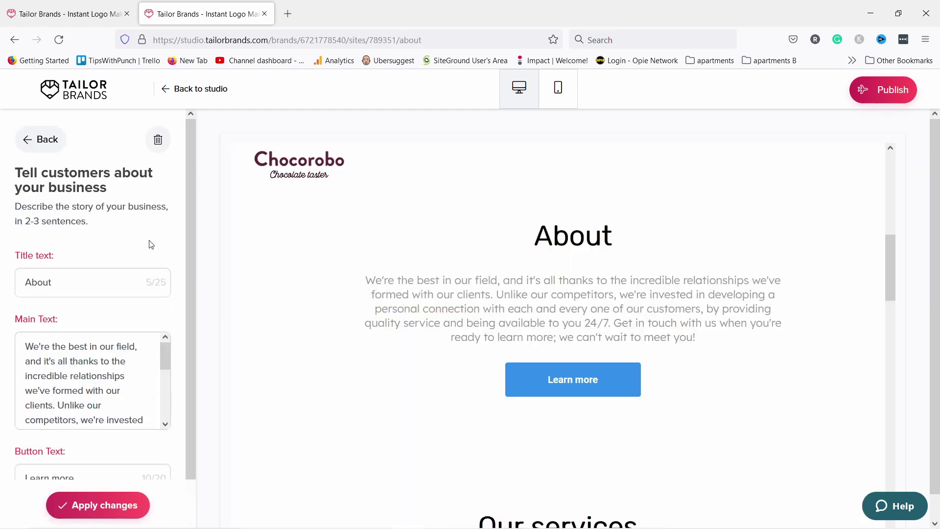
pyautogui.scroll(-5, 105, 326)
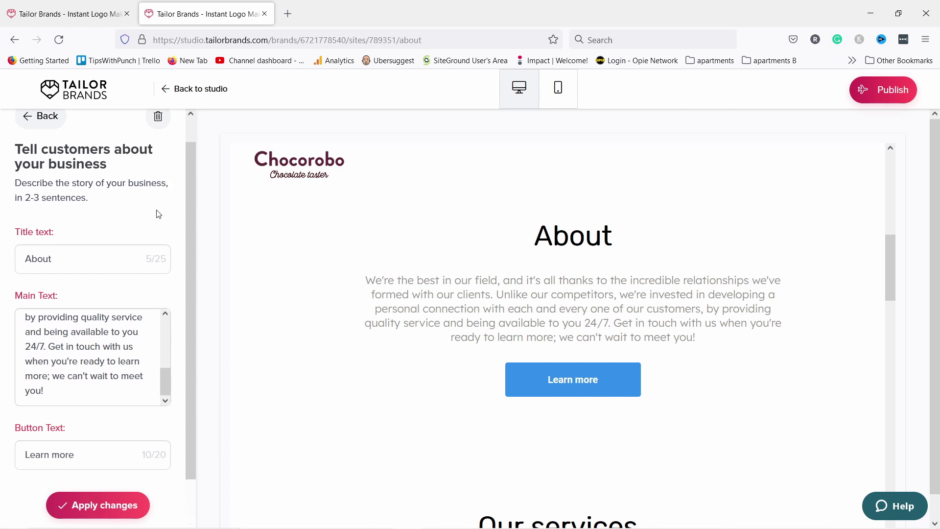
pyautogui.click(44, 125)
# Open the Testimonials section, titled 'Customer reviews', and scroll through its panel.
pyautogui.click(70, 256)
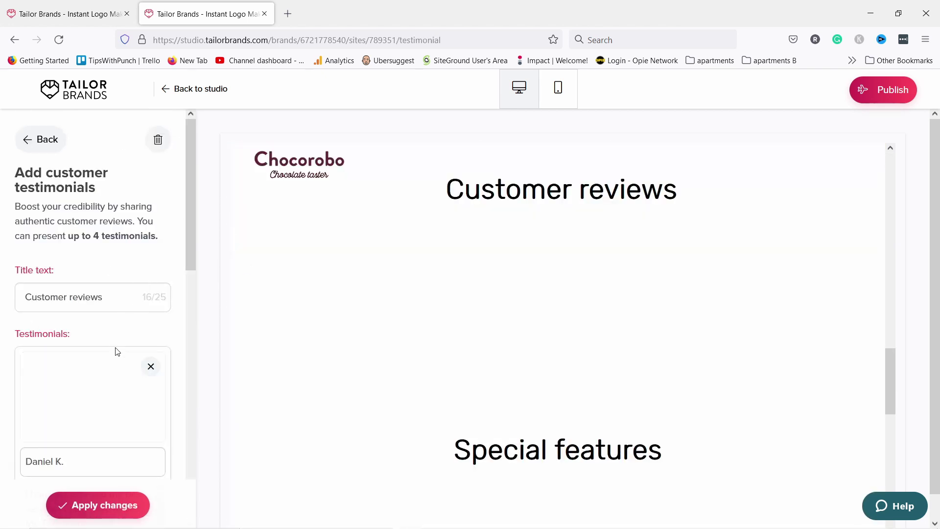
pyautogui.scroll(-3, 117, 352)
pyautogui.scroll(3, 93, 368)
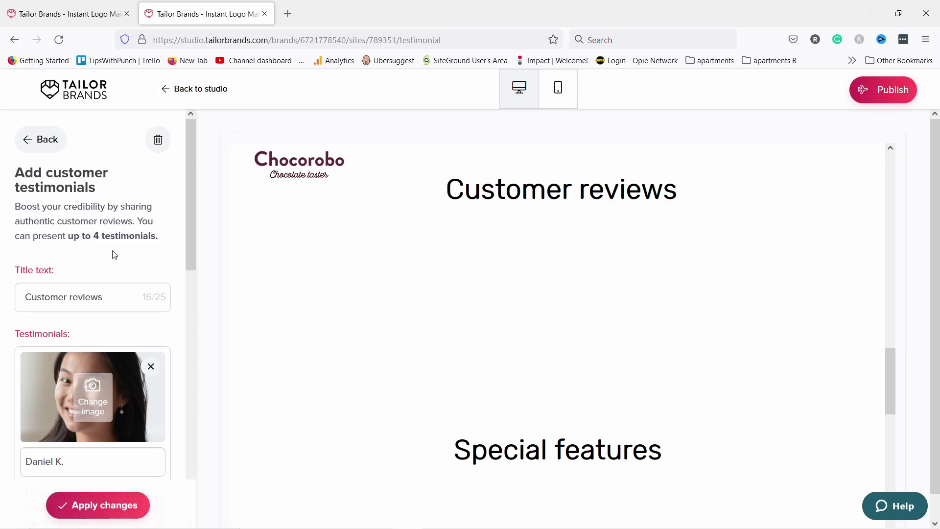
pyautogui.scroll(-6, 114, 254)
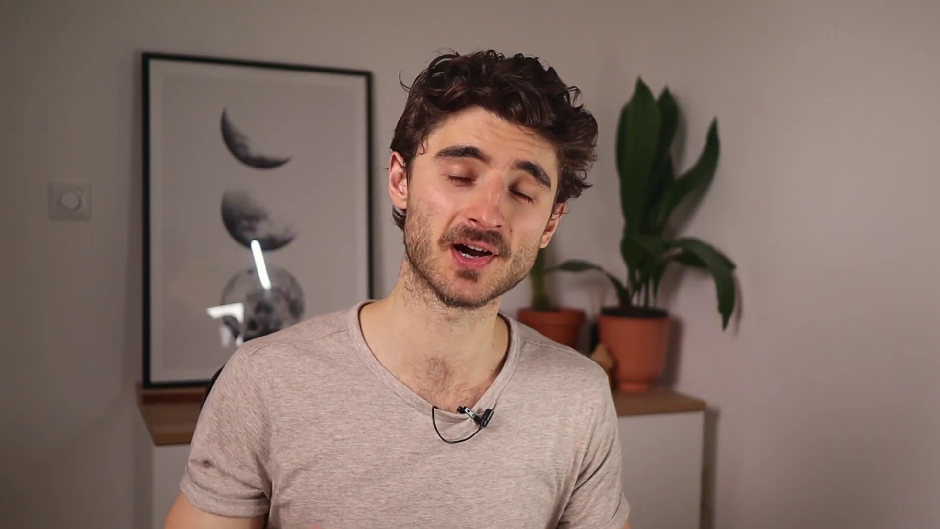